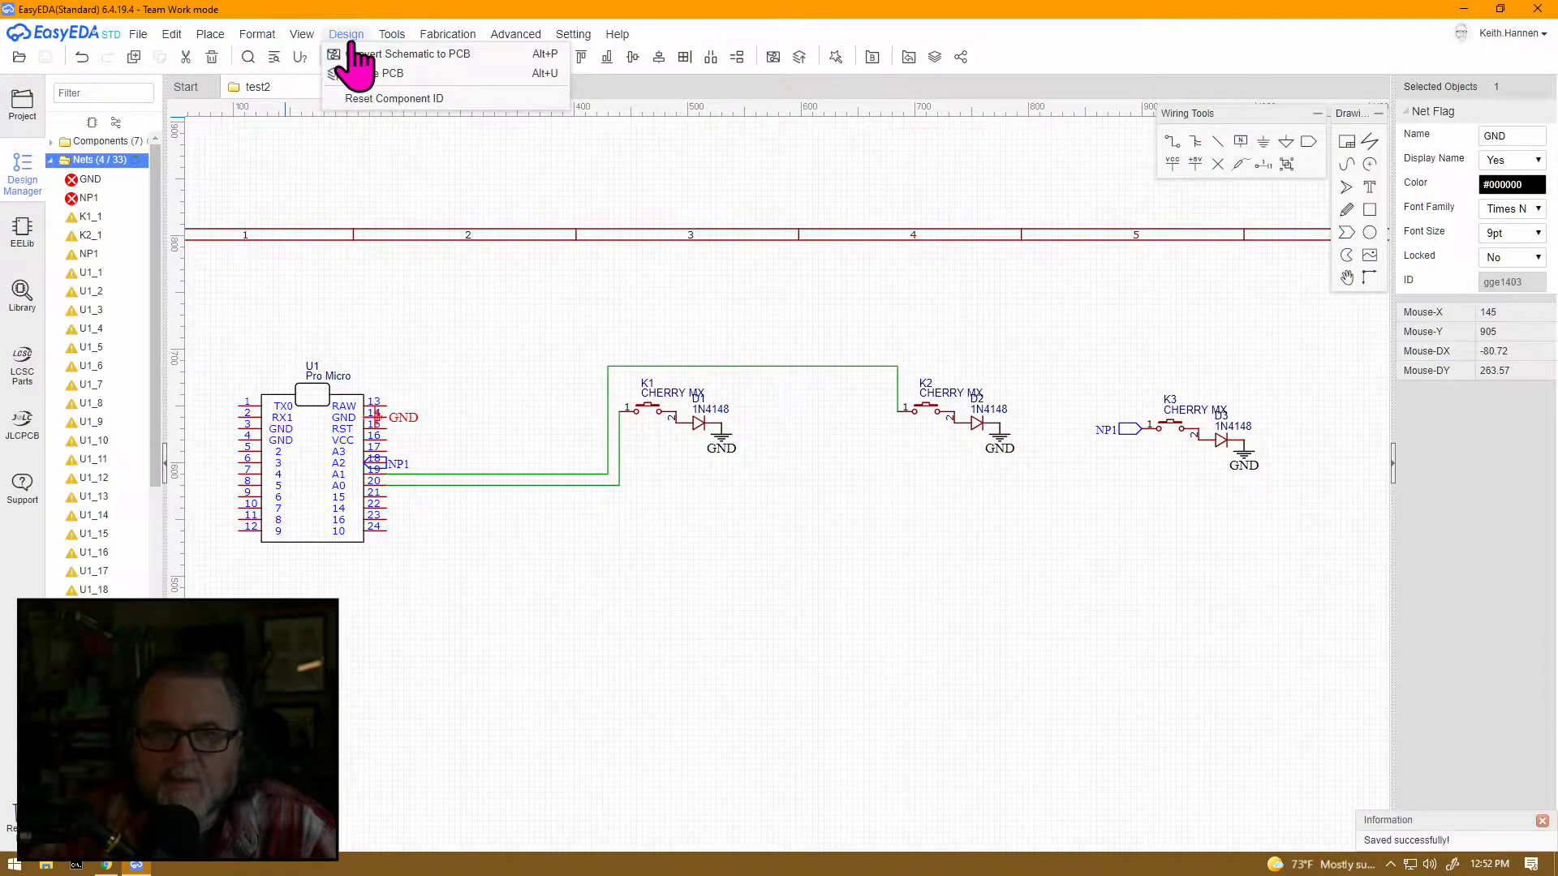
Start the schematic-to-PCB conversion with a net check and examine the flagged U1 pin nets, GND and K1_2.
click(362, 55)
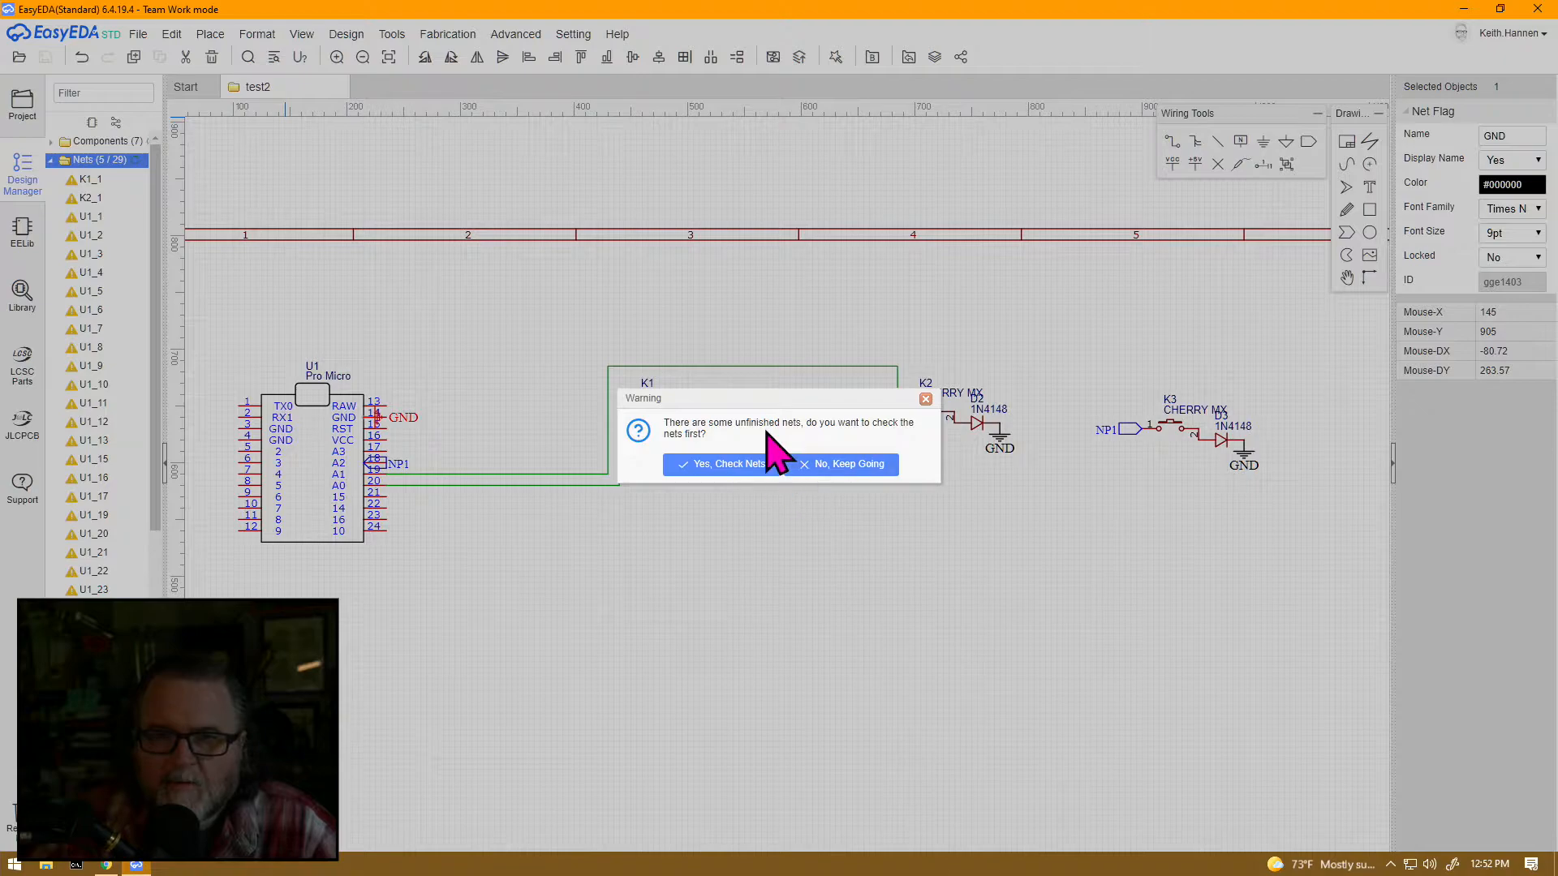
click(740, 472)
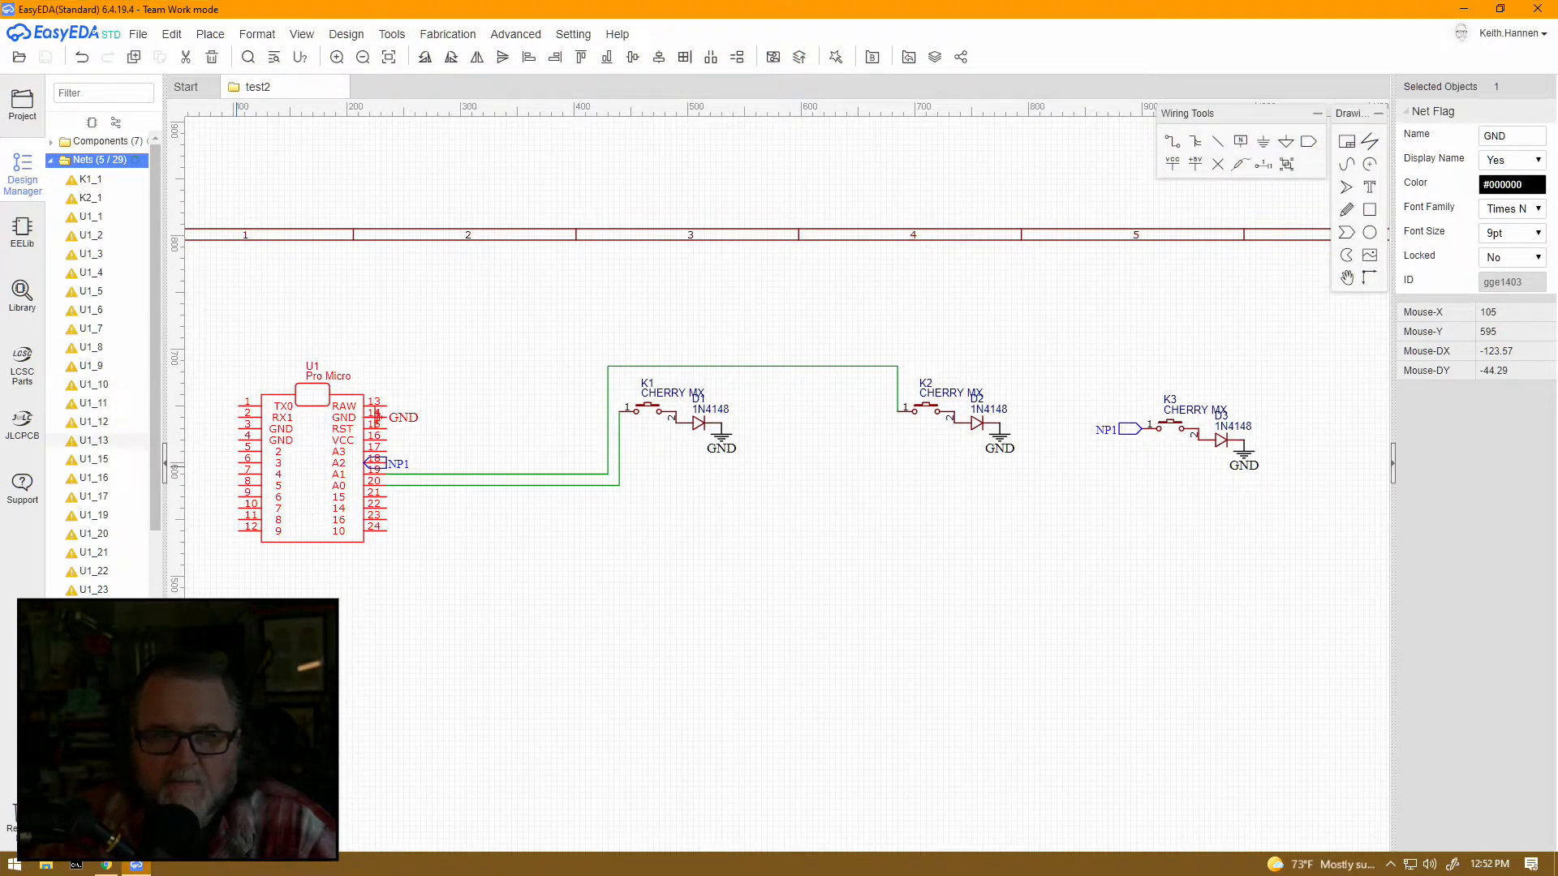
scroll(126, 519, down, 2)
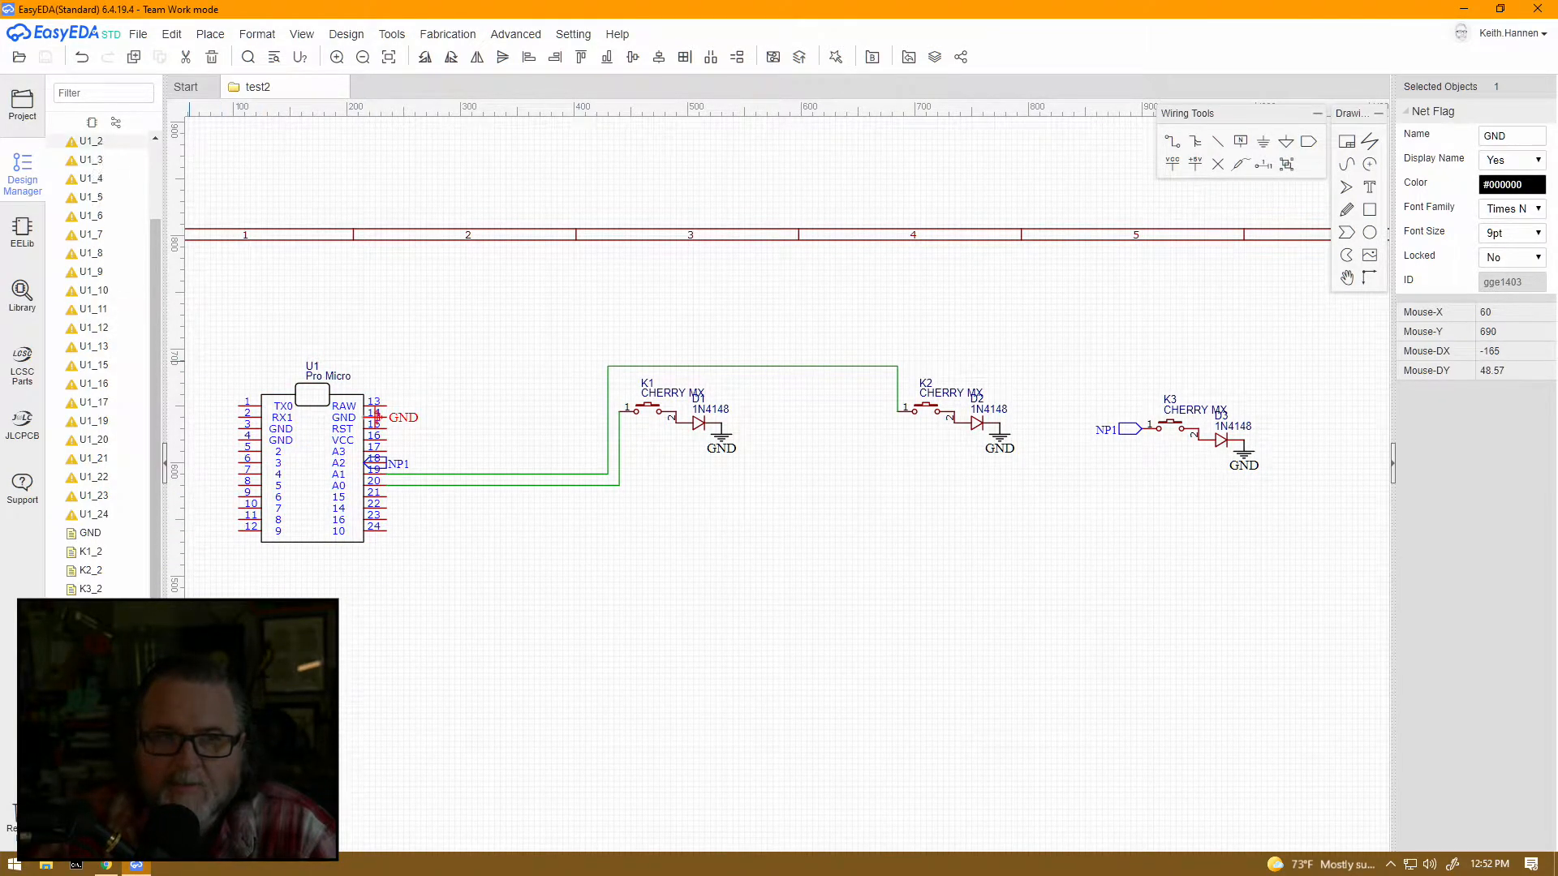
click(101, 141)
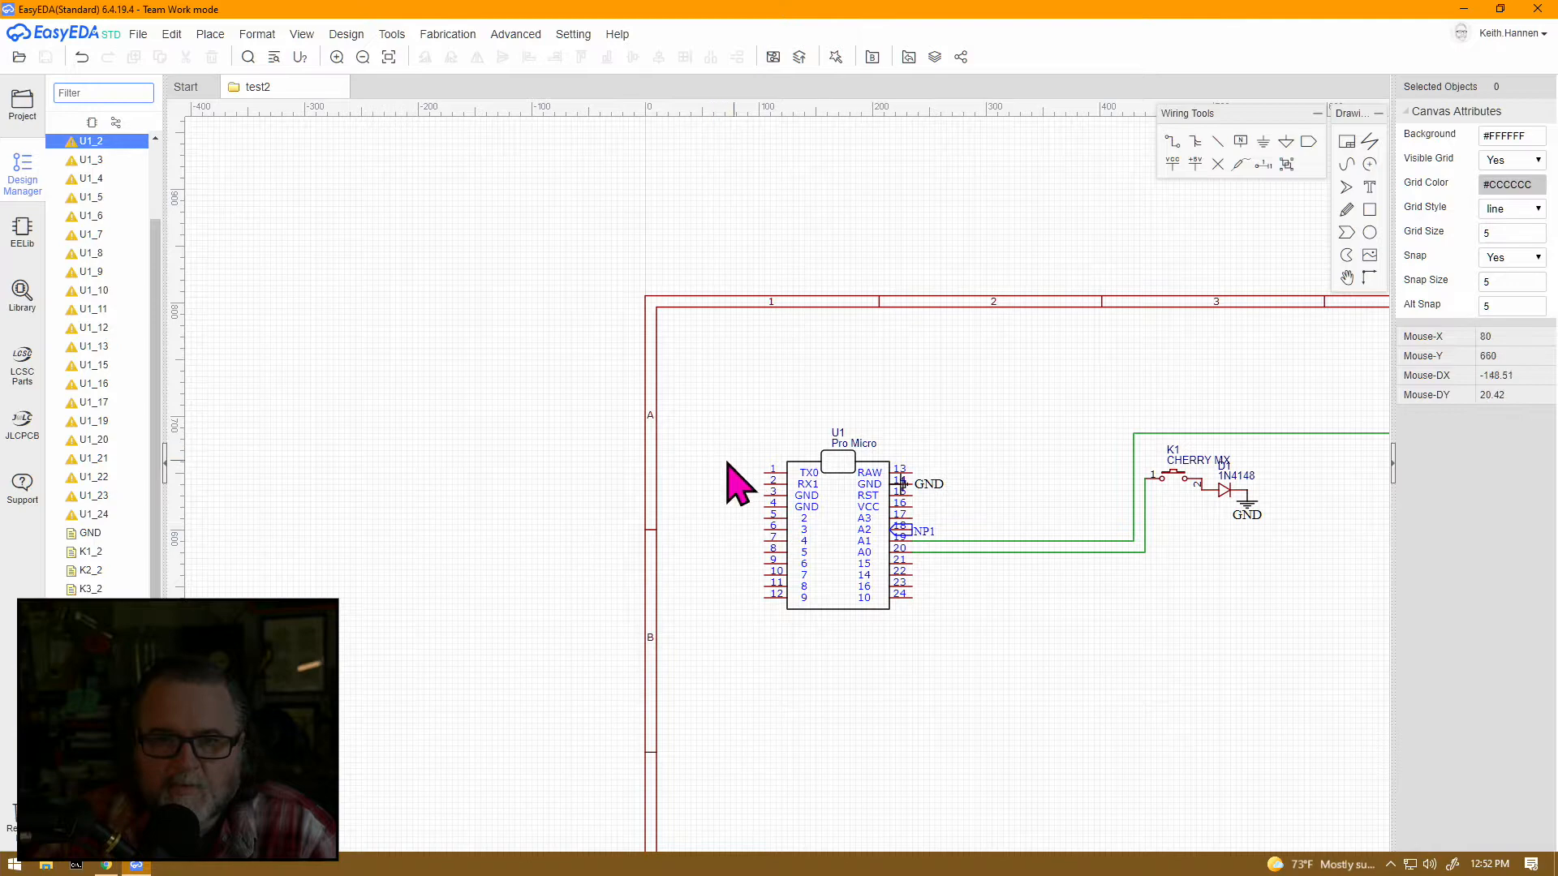
click(92, 161)
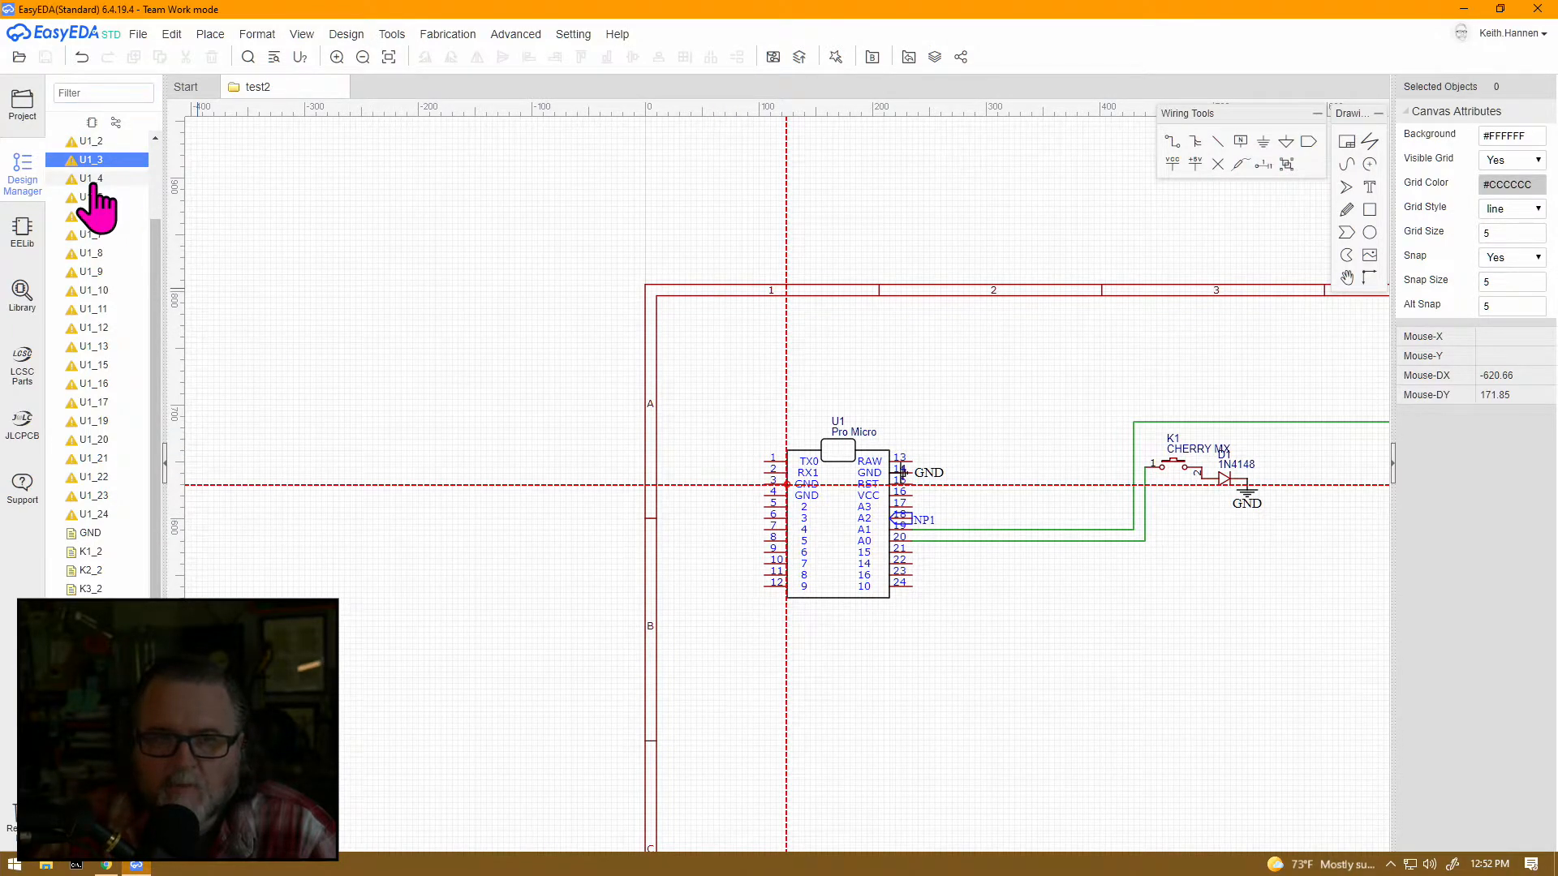
click(94, 179)
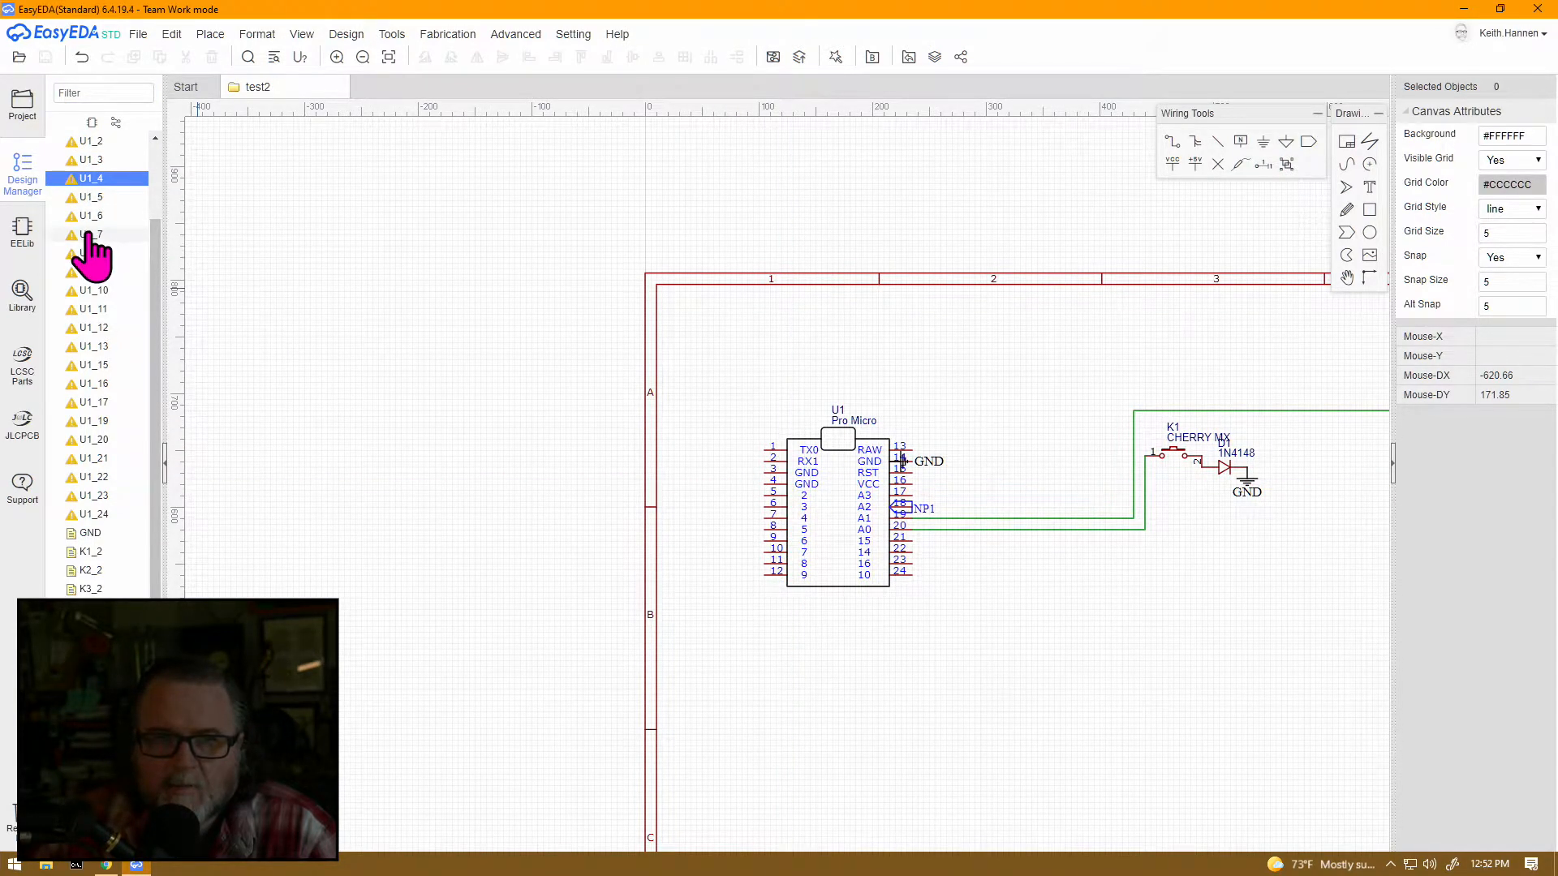
click(93, 235)
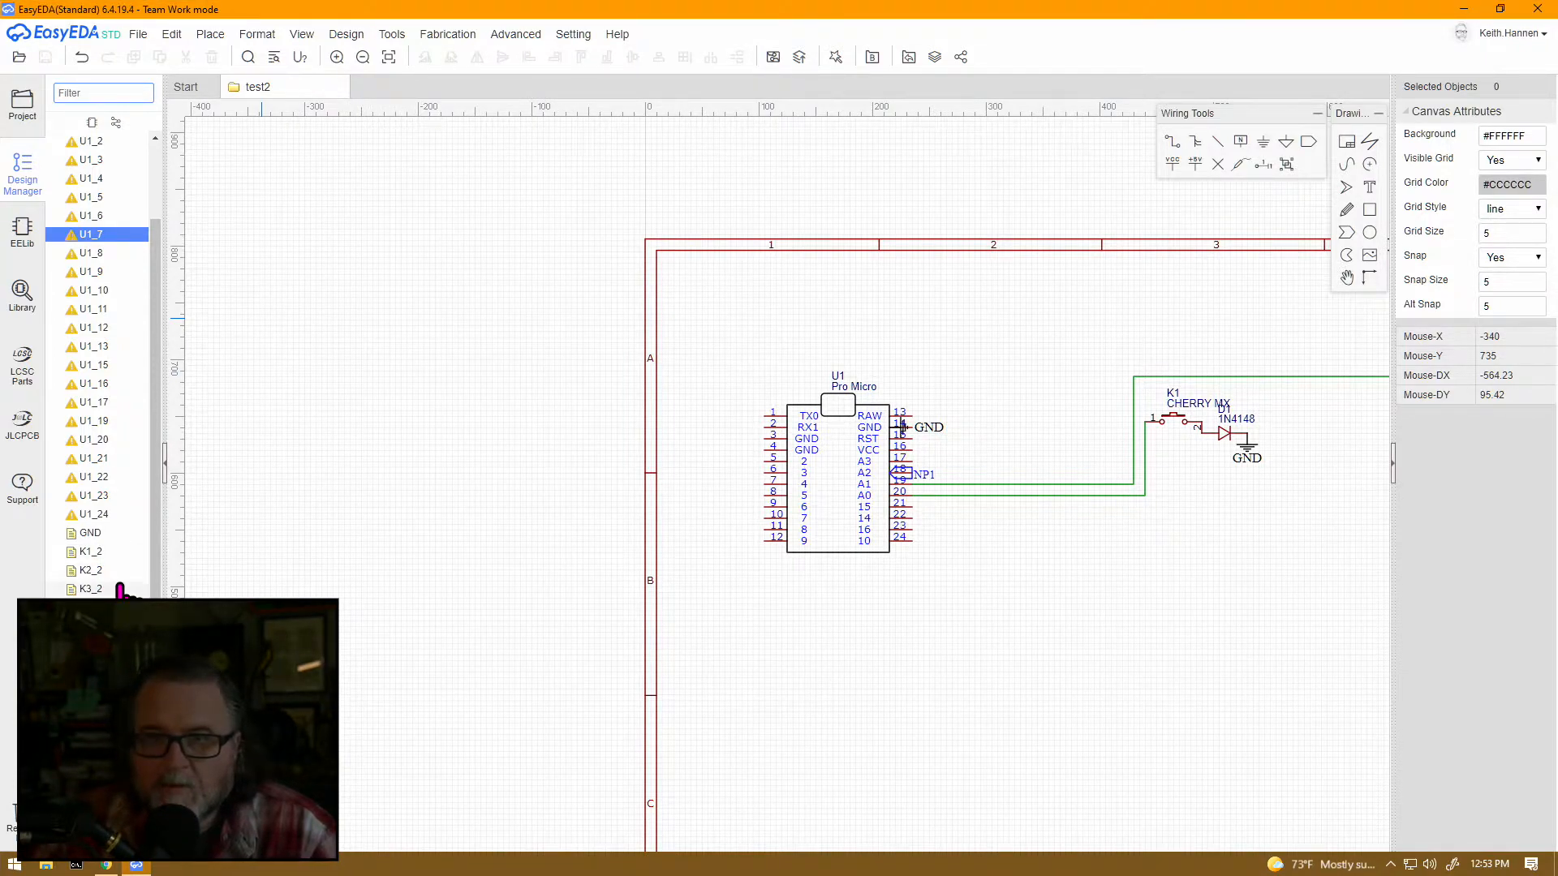
click(96, 534)
click(91, 552)
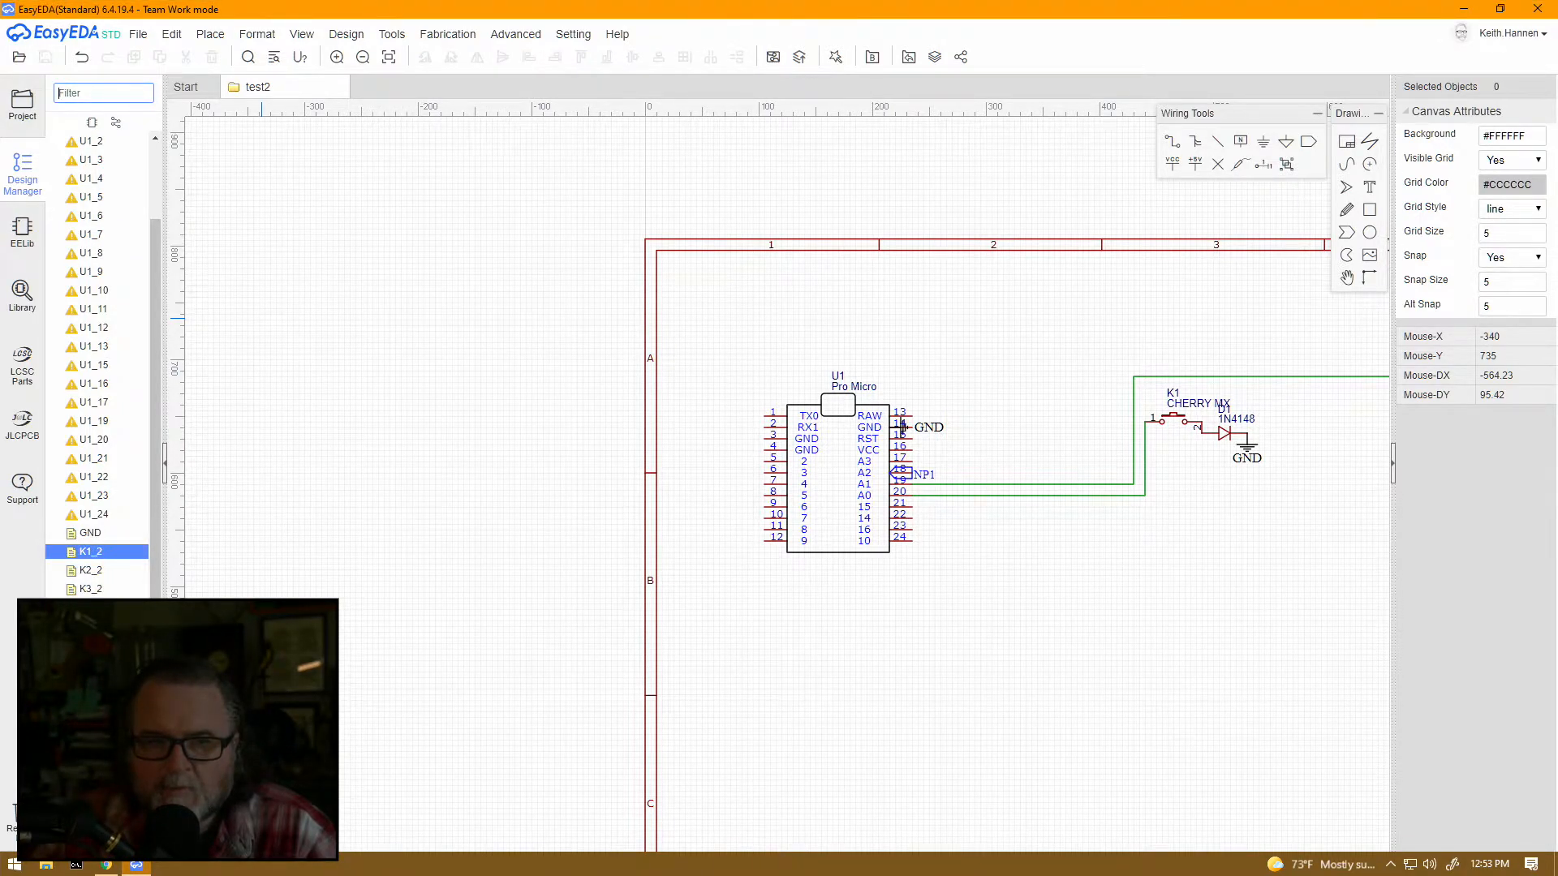
click(91, 657)
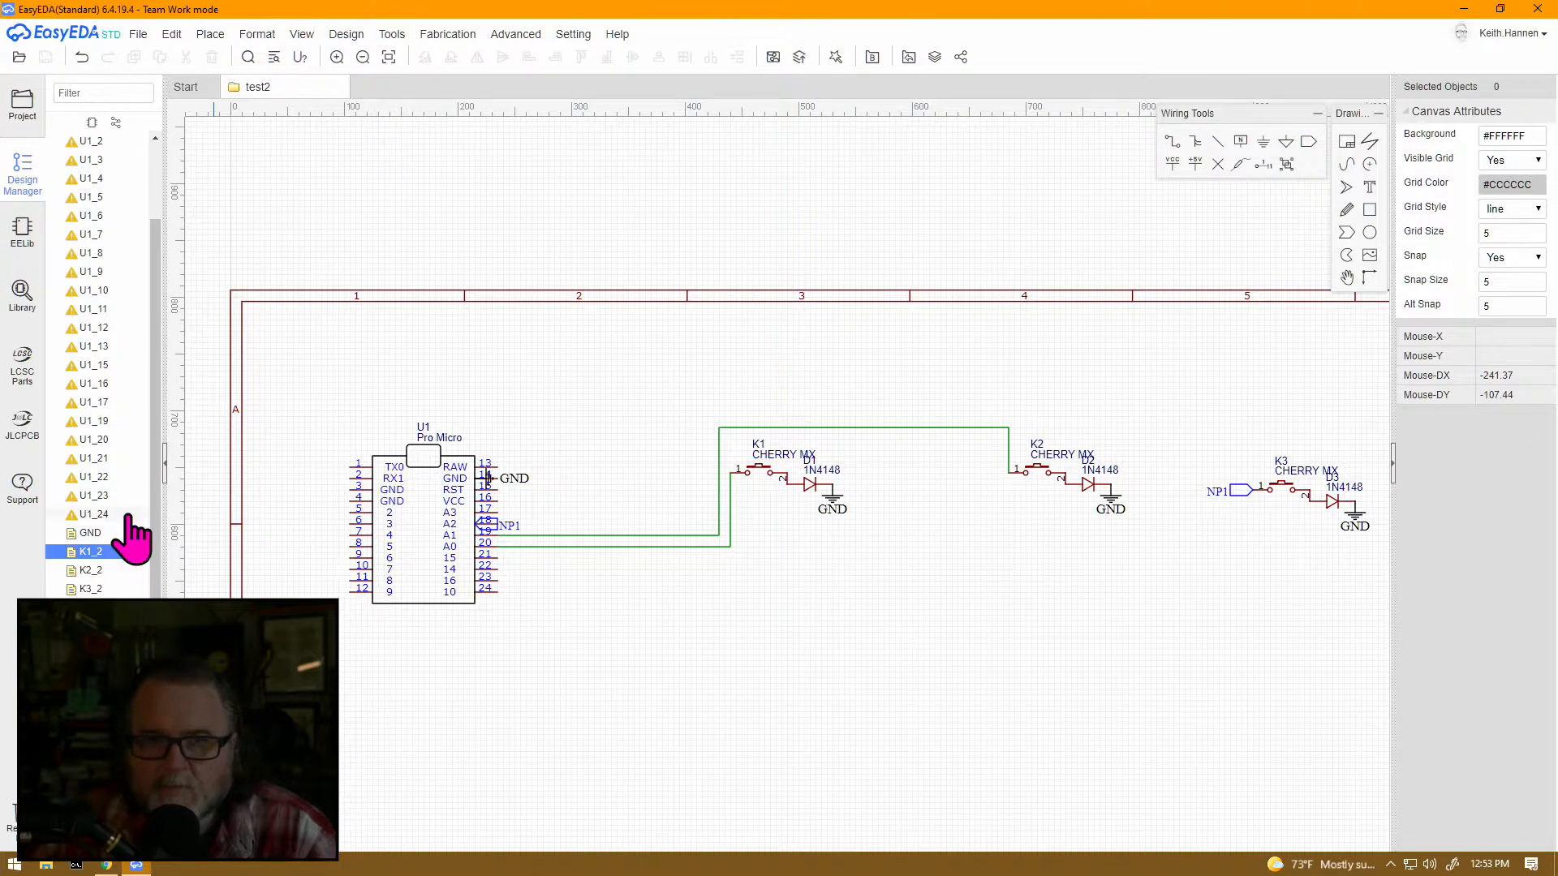
Convert the schematic to a PCB without checking nets, using 2 copper layers and a rectangular 88 x 58 mm board outline.
click(389, 34)
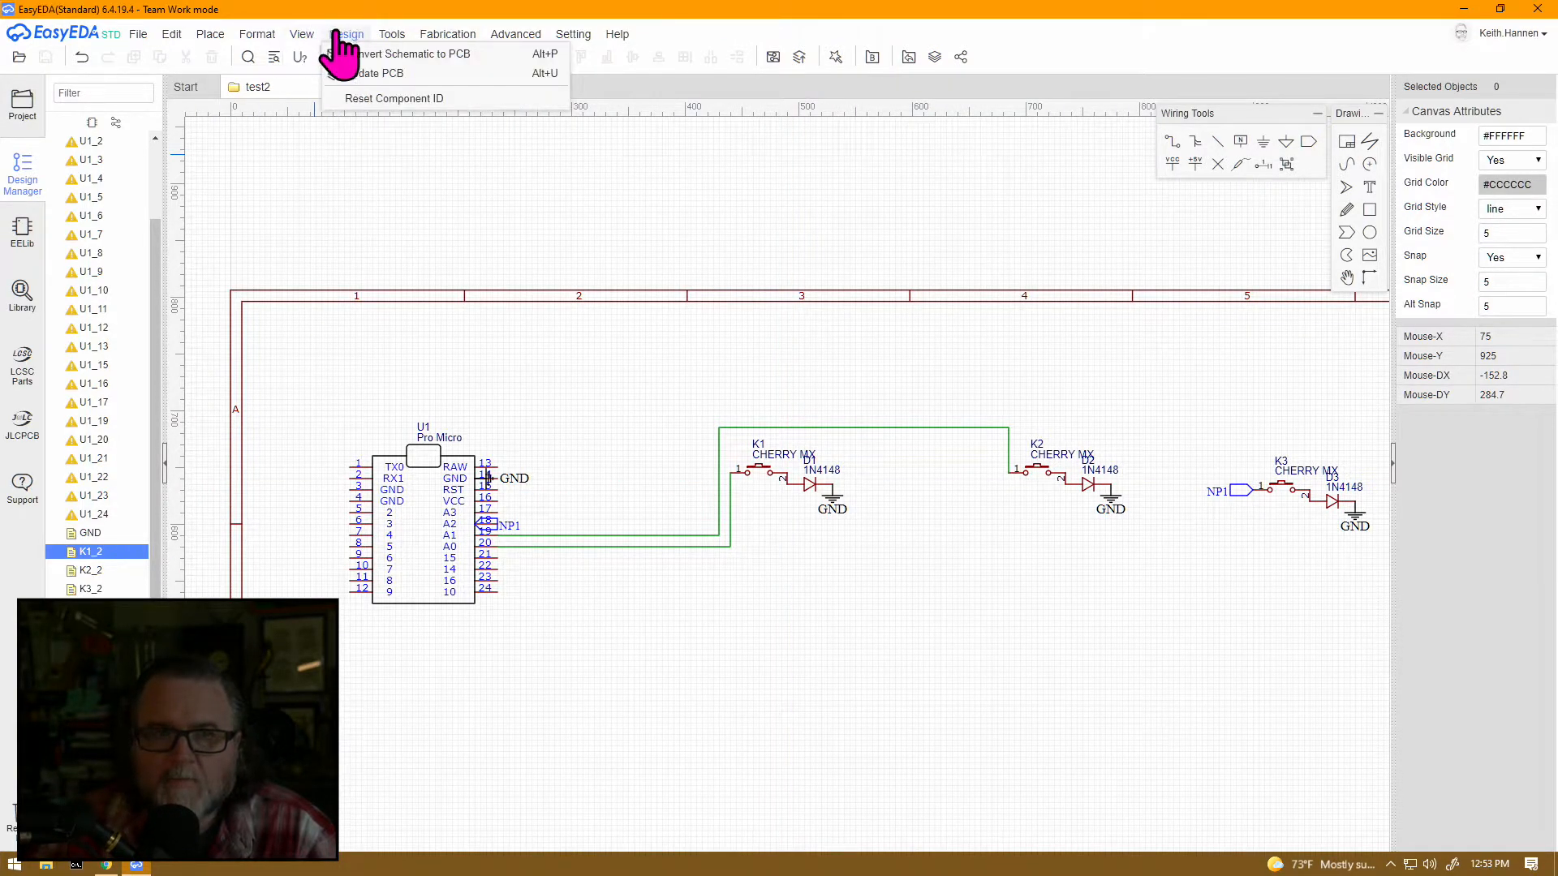
click(351, 54)
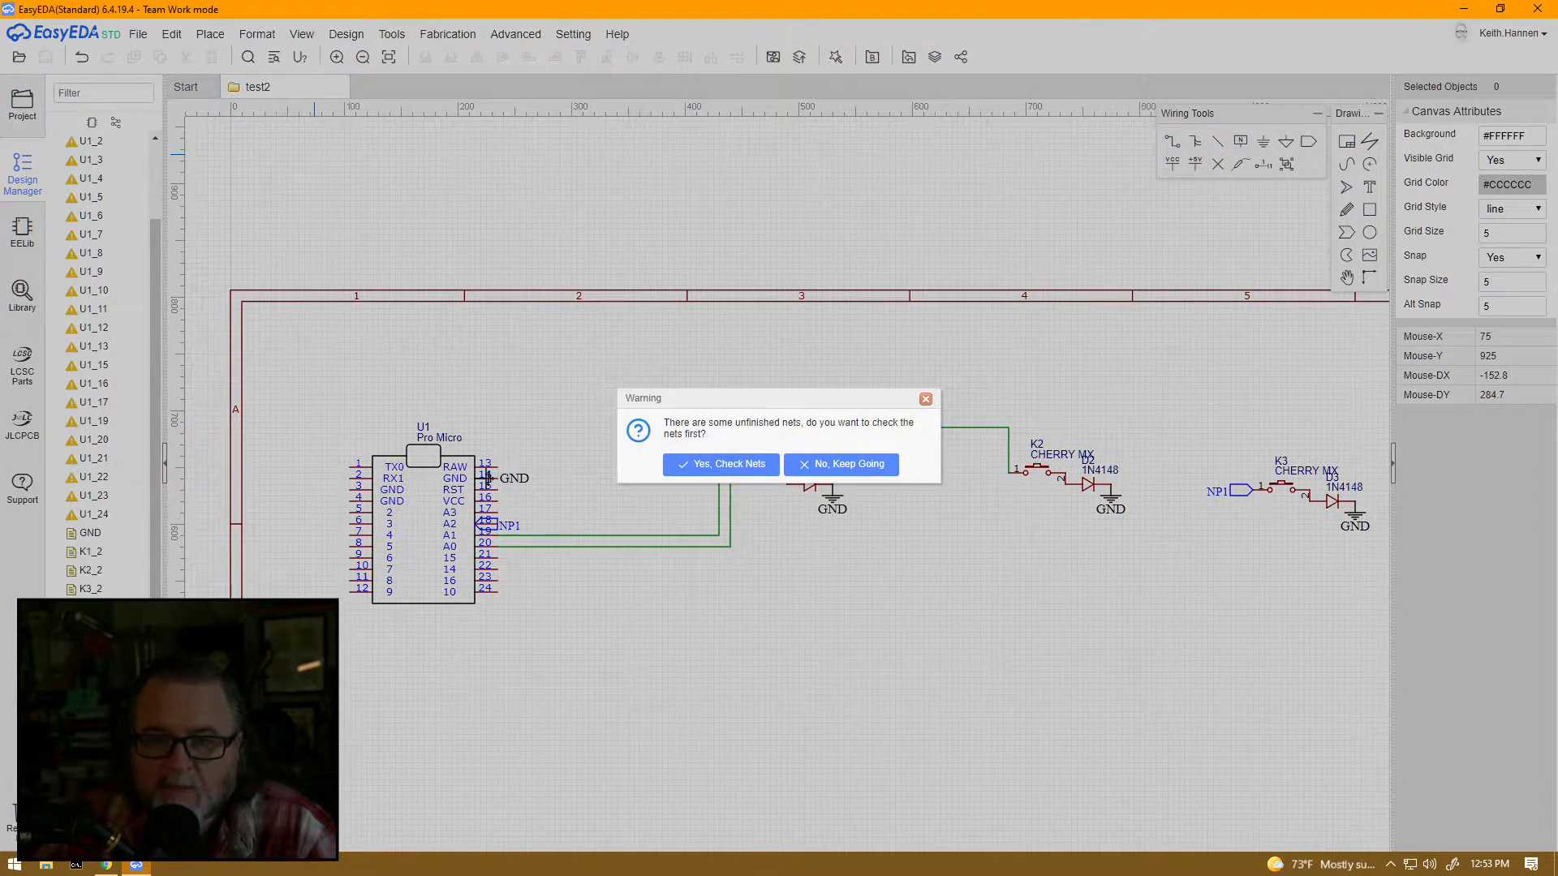
click(873, 464)
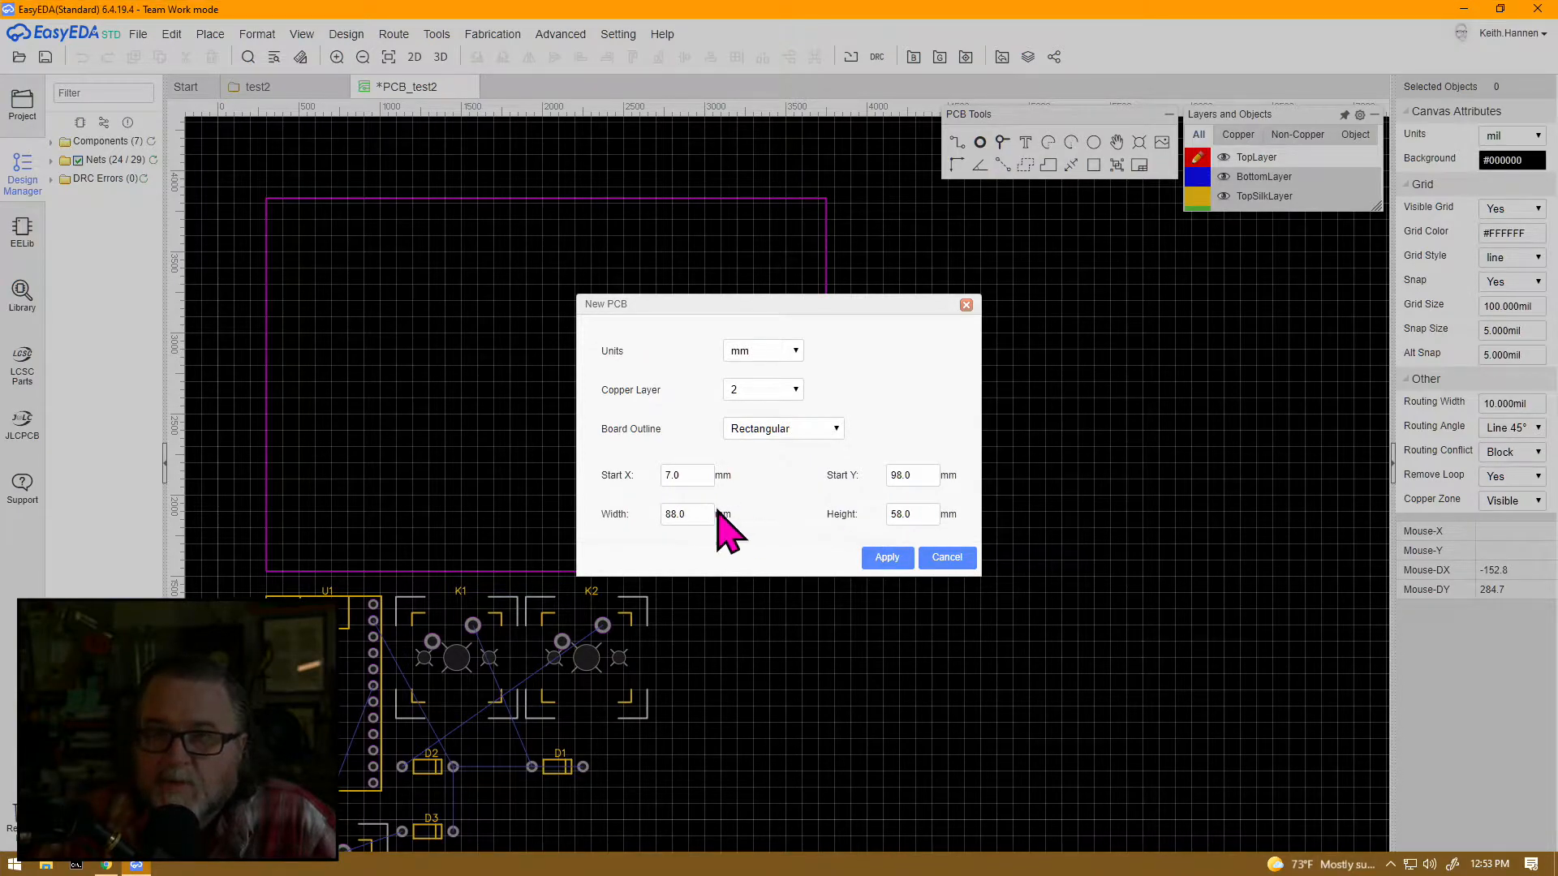
click(887, 559)
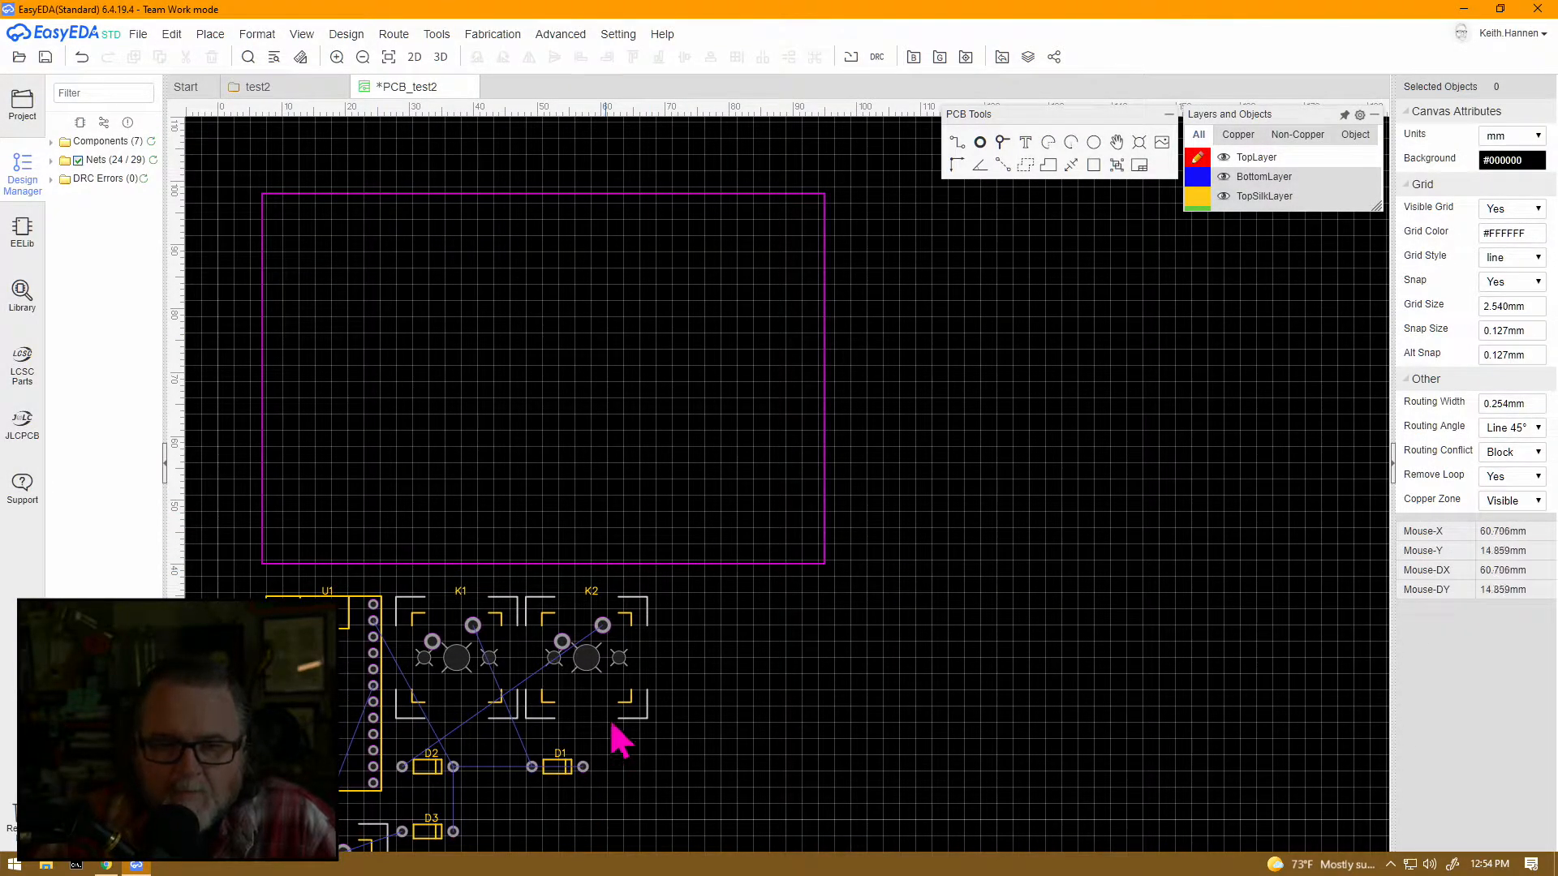
Place the Pro Micro U1 inside the board outline, with switches K1, K2 and K3 in a row beside it.
scroll(664, 635, down, 2)
right_drag(692, 696, 702, 576)
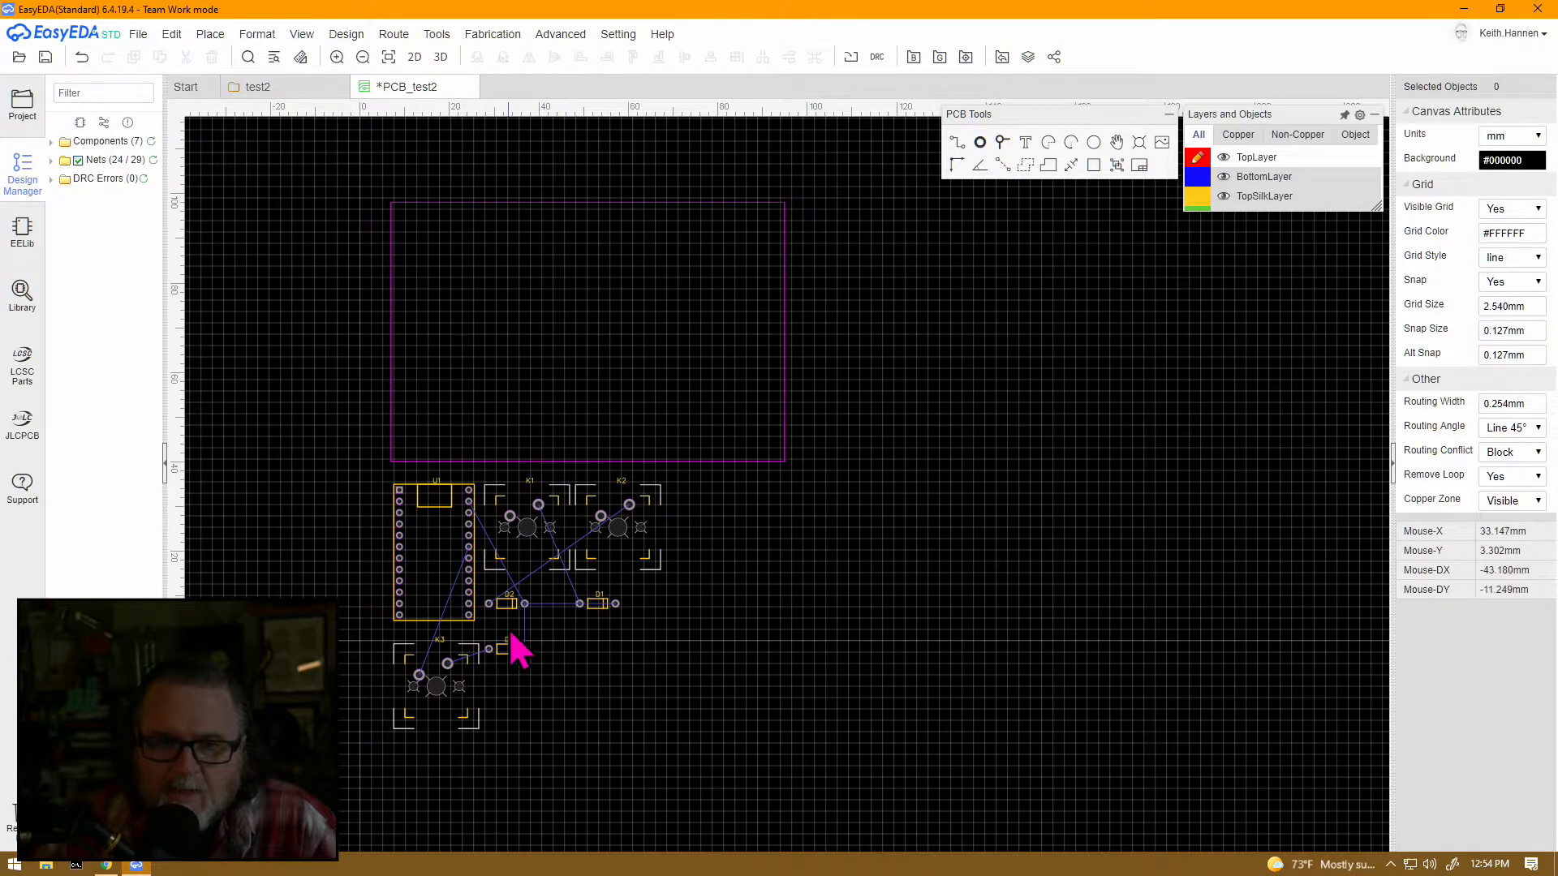
drag(422, 564, 428, 286)
drag(543, 532, 573, 239)
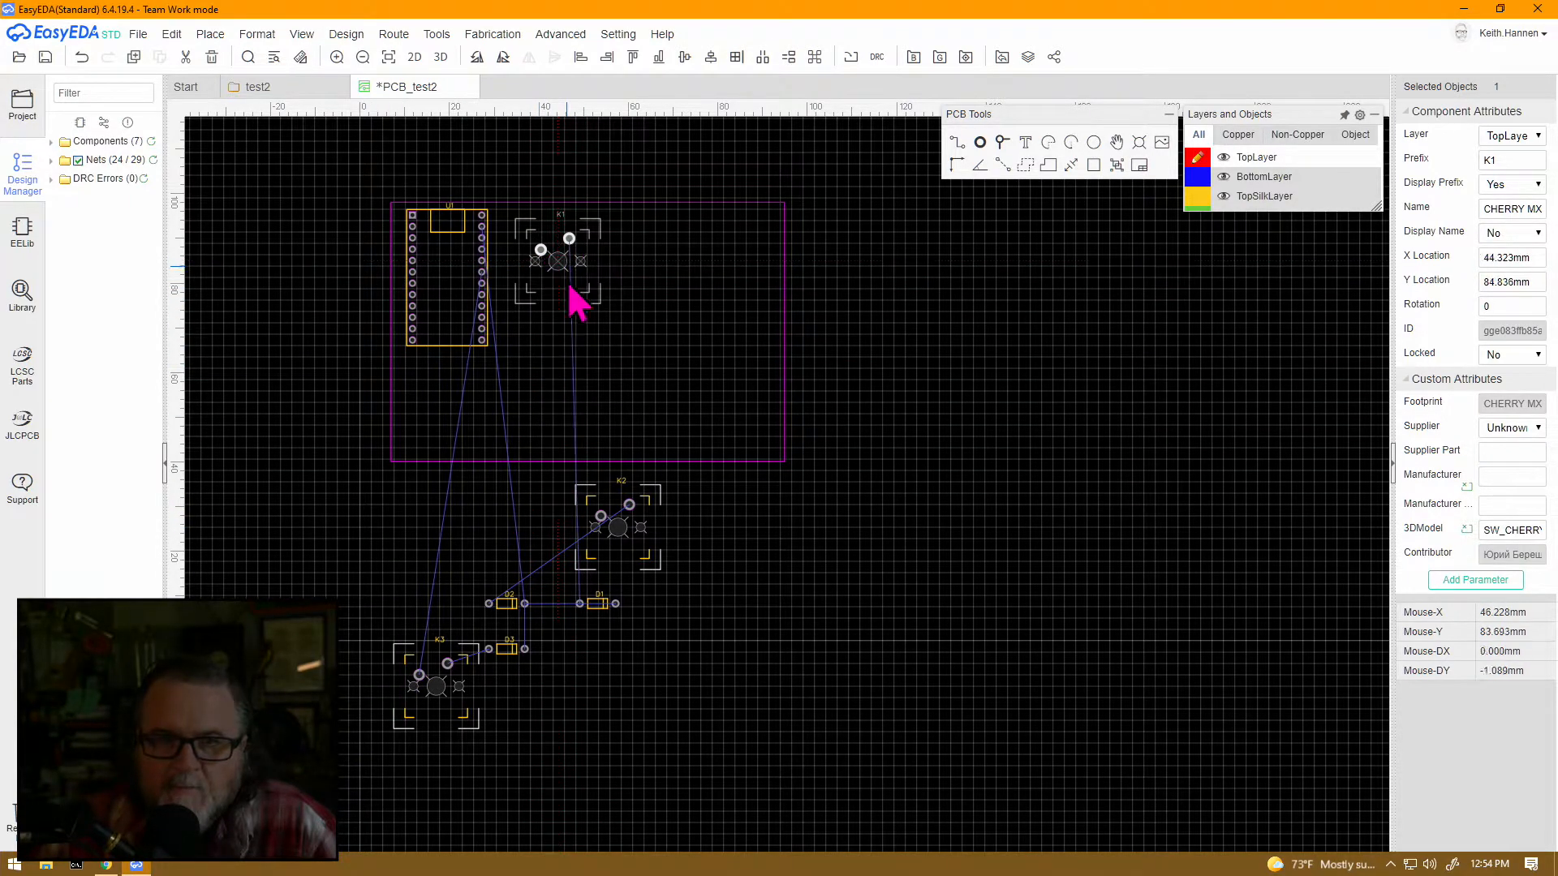
drag(628, 526, 654, 251)
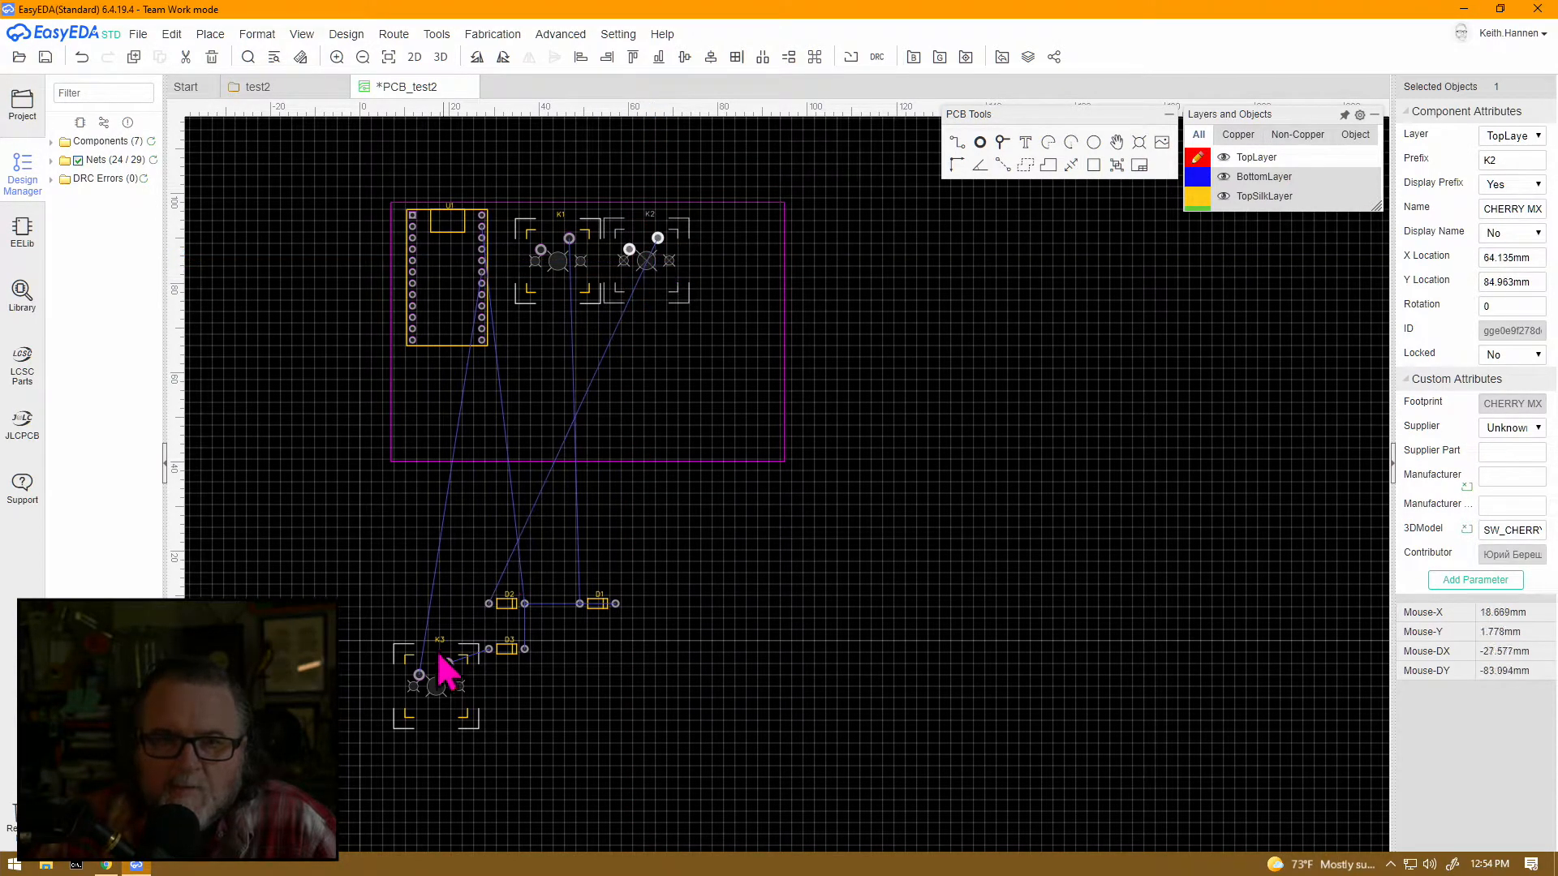
drag(443, 690, 737, 261)
Move diodes D1, D2 and D3 inside the board outline, each below its matching switch K1, K2 and K3.
drag(601, 609, 565, 322)
drag(498, 615, 638, 339)
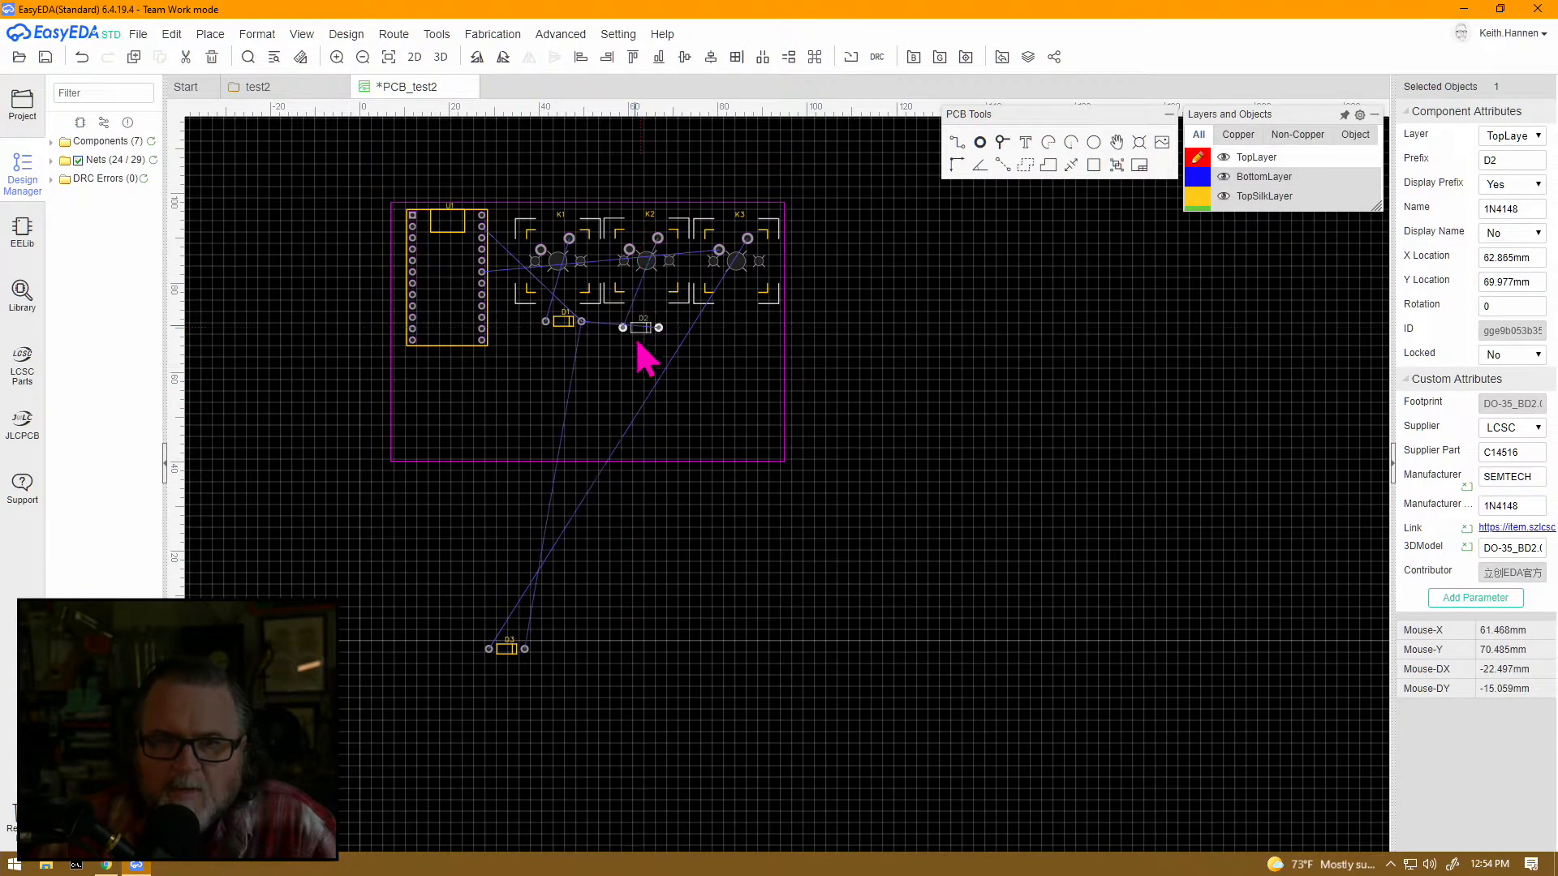
drag(507, 646, 725, 324)
Nudge switch K1 in fine increments slightly to the right and down, away from the Pro Micro.
scroll(561, 312, up, 4)
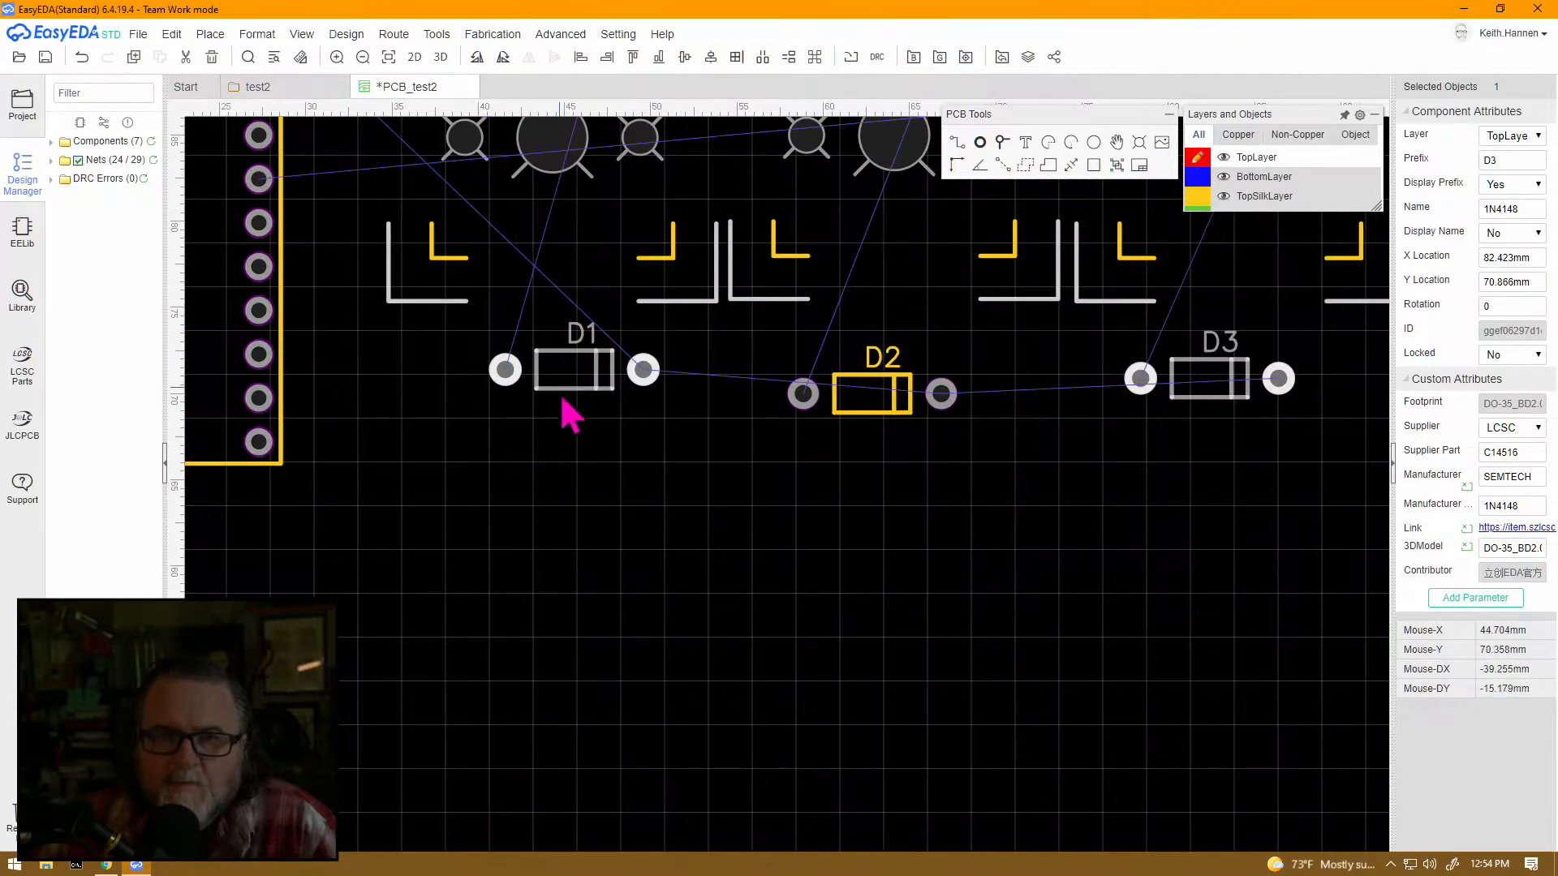
right_drag(687, 541, 691, 873)
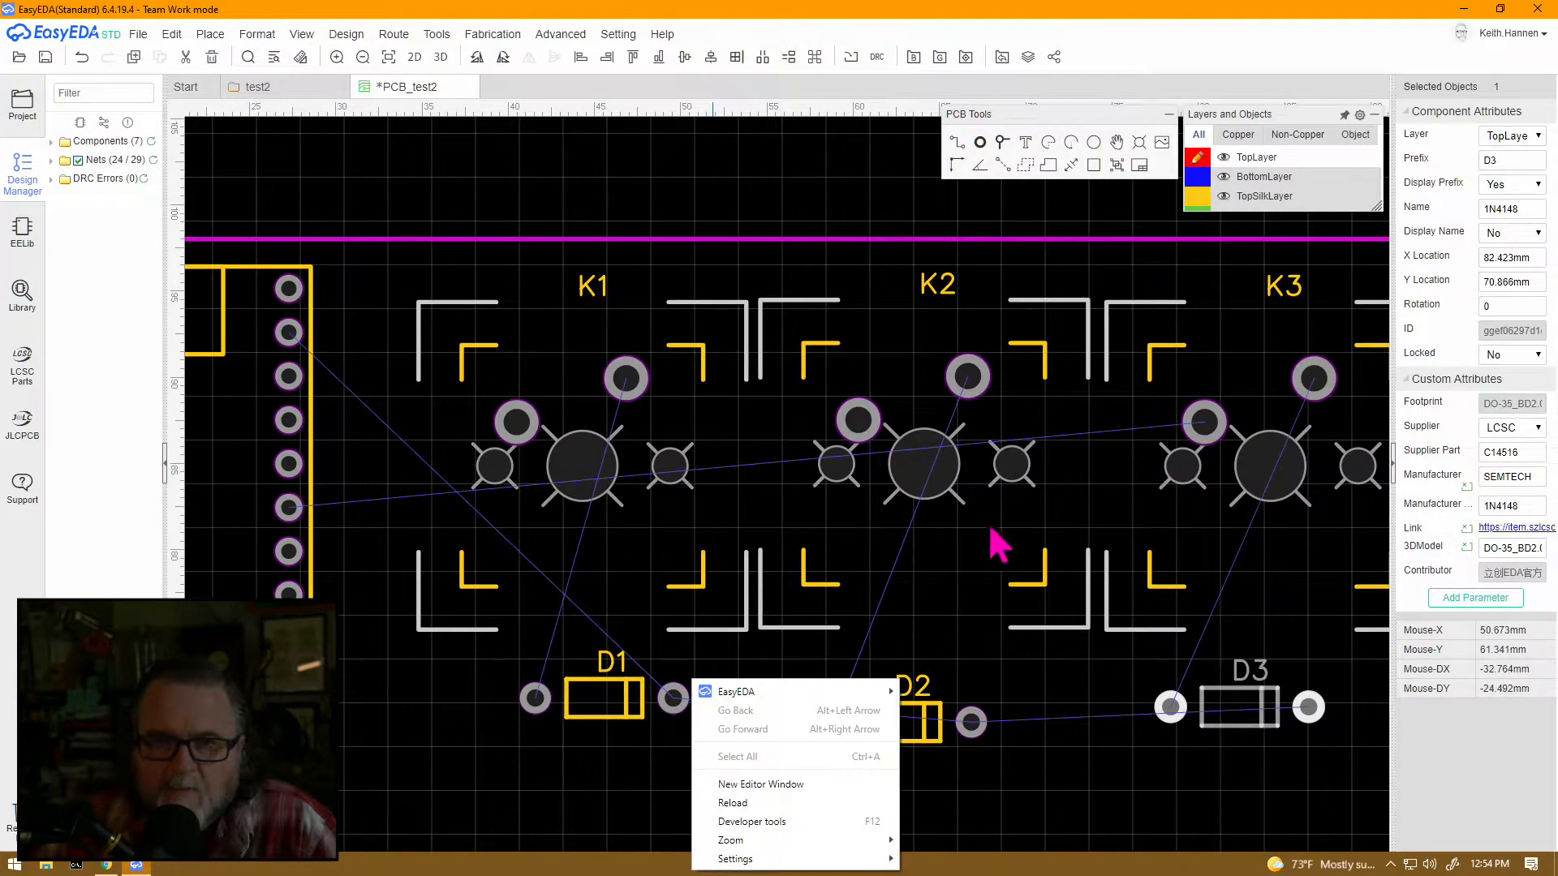
click(577, 491)
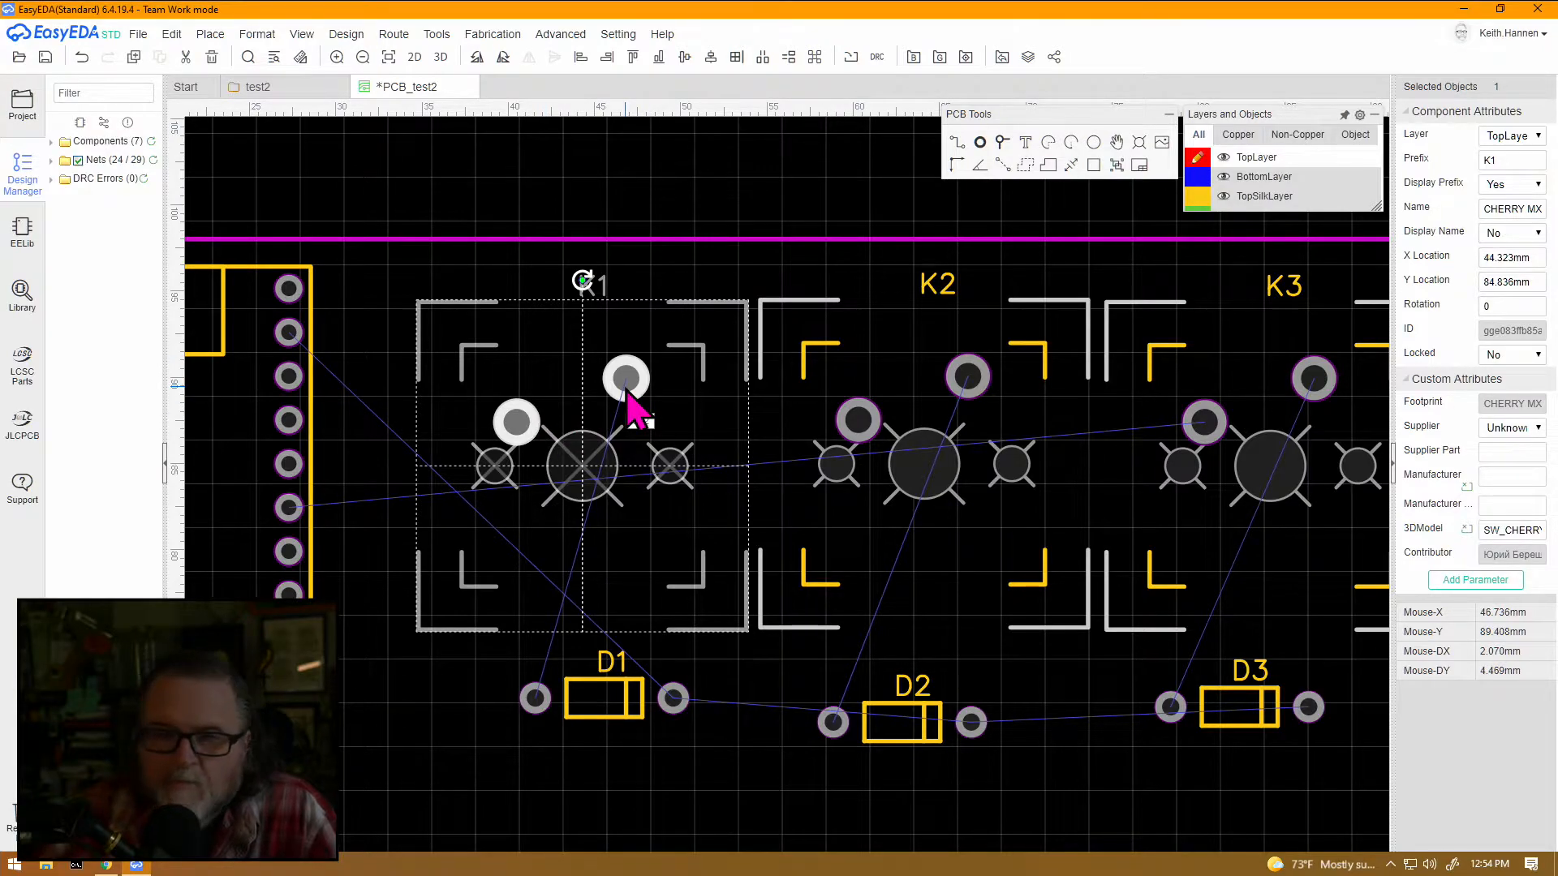
key(Left)
key(Left)
key(Left)
key(Left)
key(Down)
key(Right)
key(Right)
key(Right)
key(Right)
key(Right)
key(Right)
key(Right)
key(Right)
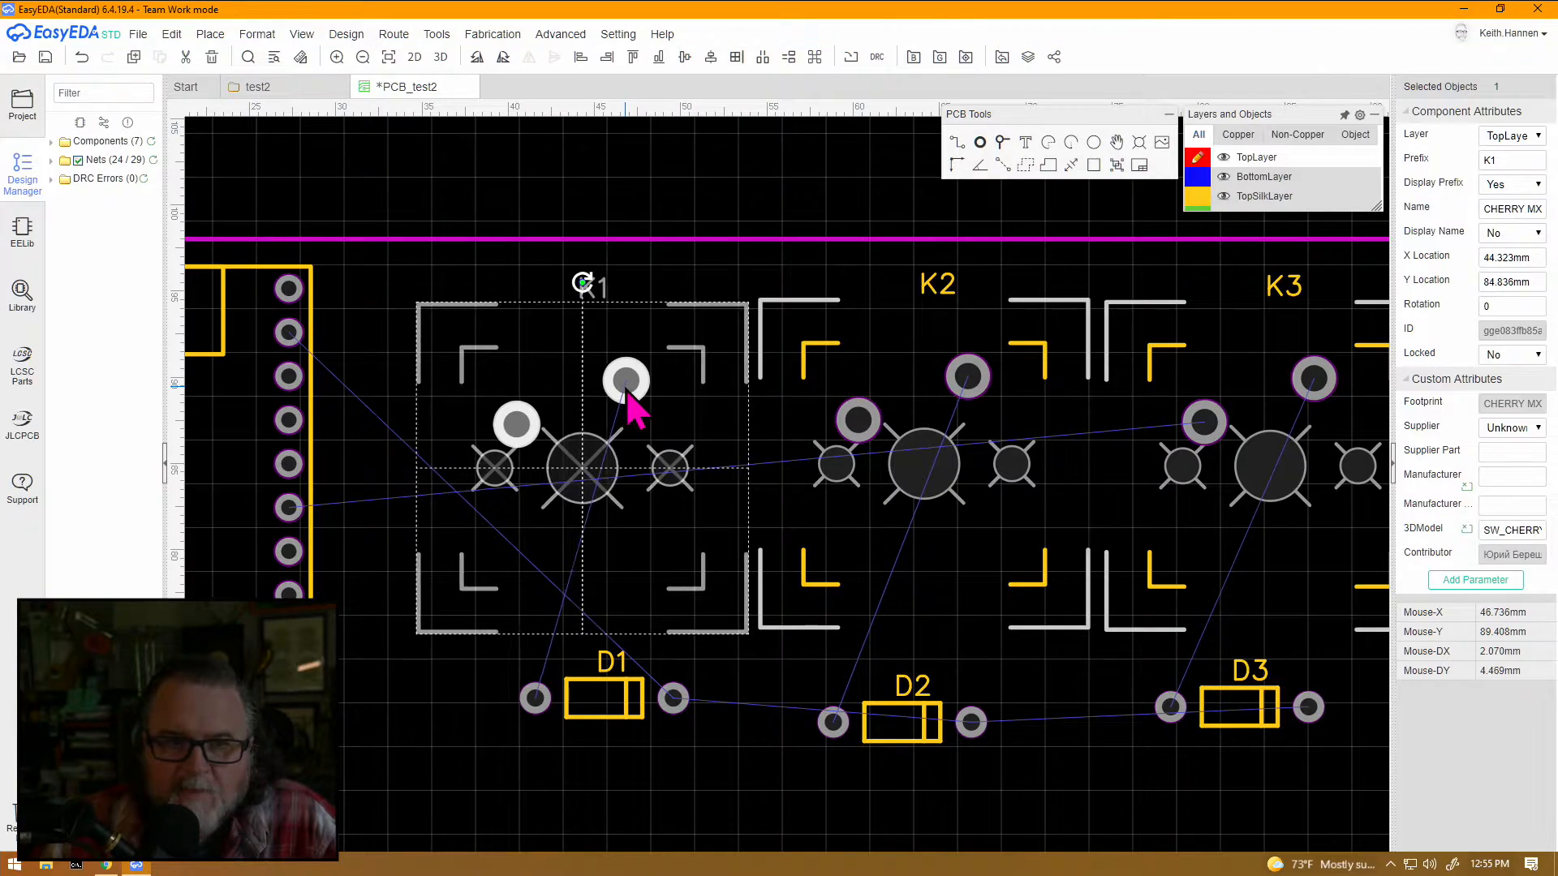
key(Right)
key(Right)
key(Right)
key(Right)
key(Right)
key(Right)
key(Down)
key(Down)
key(Down)
key(Down)
key(Right)
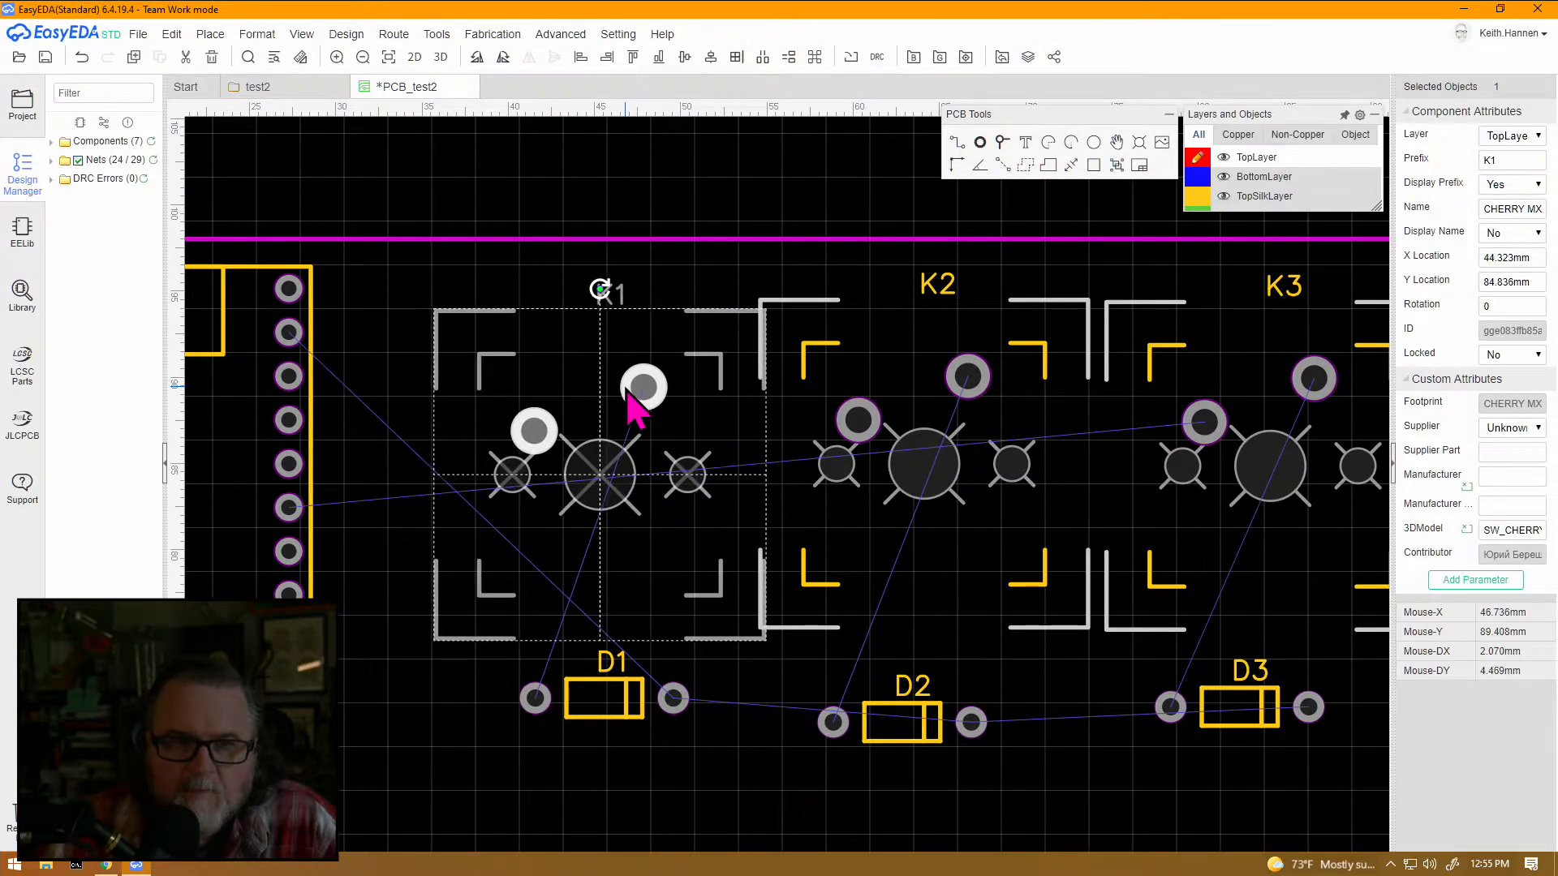
key(Left)
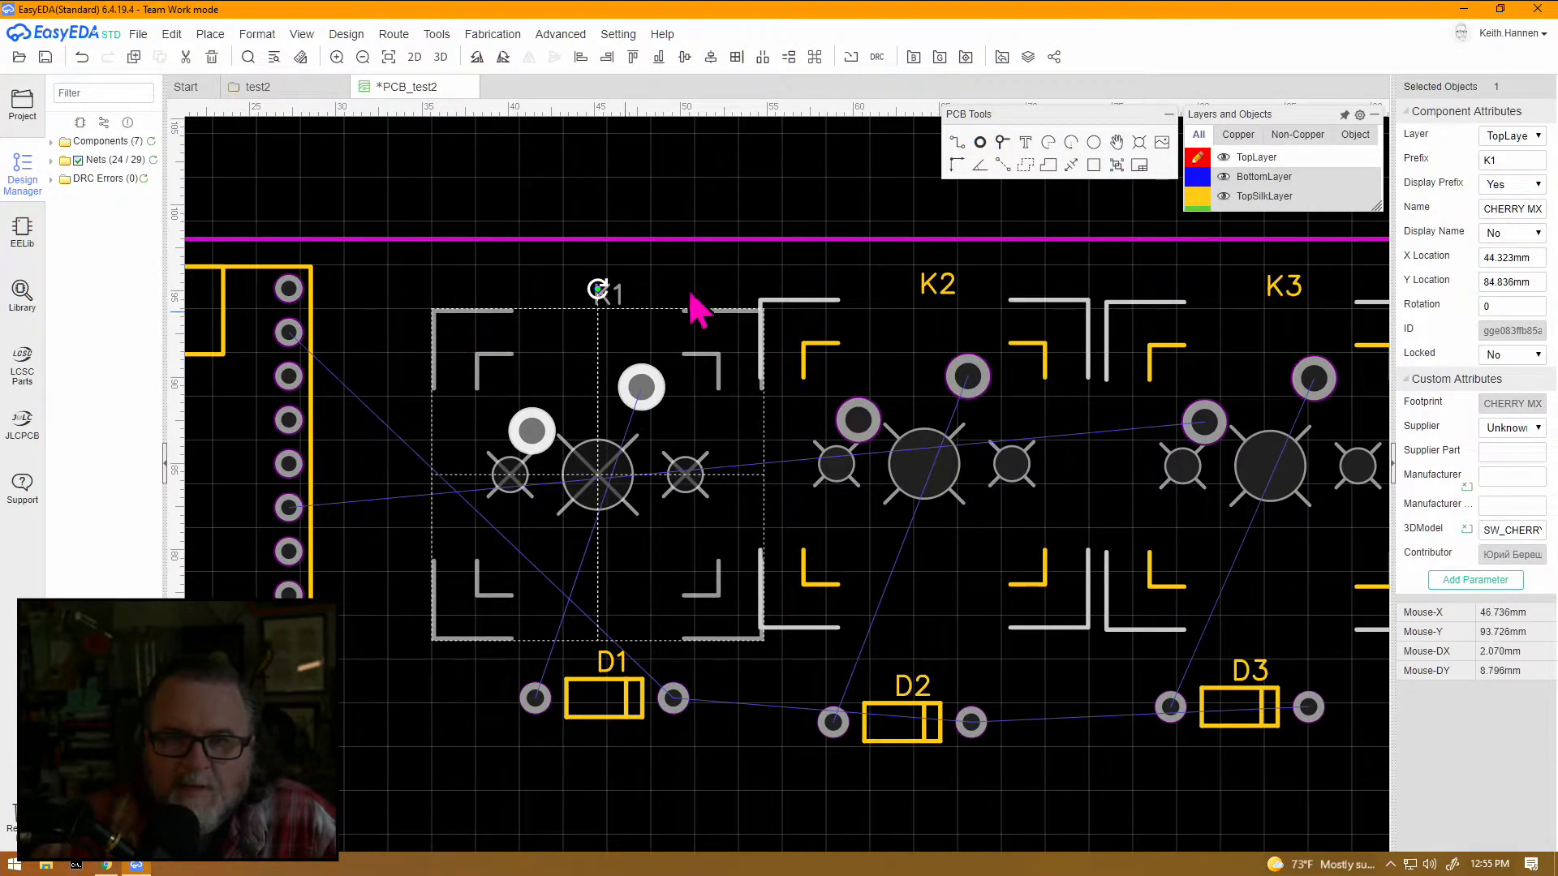
Line up K2 and K3 with K1, at about X 65.66 mm and X 85.98 mm, both at Y 84.33 mm.
mouse_move(933, 491)
mouse_down()
mouse_move(942, 470)
mouse_move(953, 487)
mouse_up()
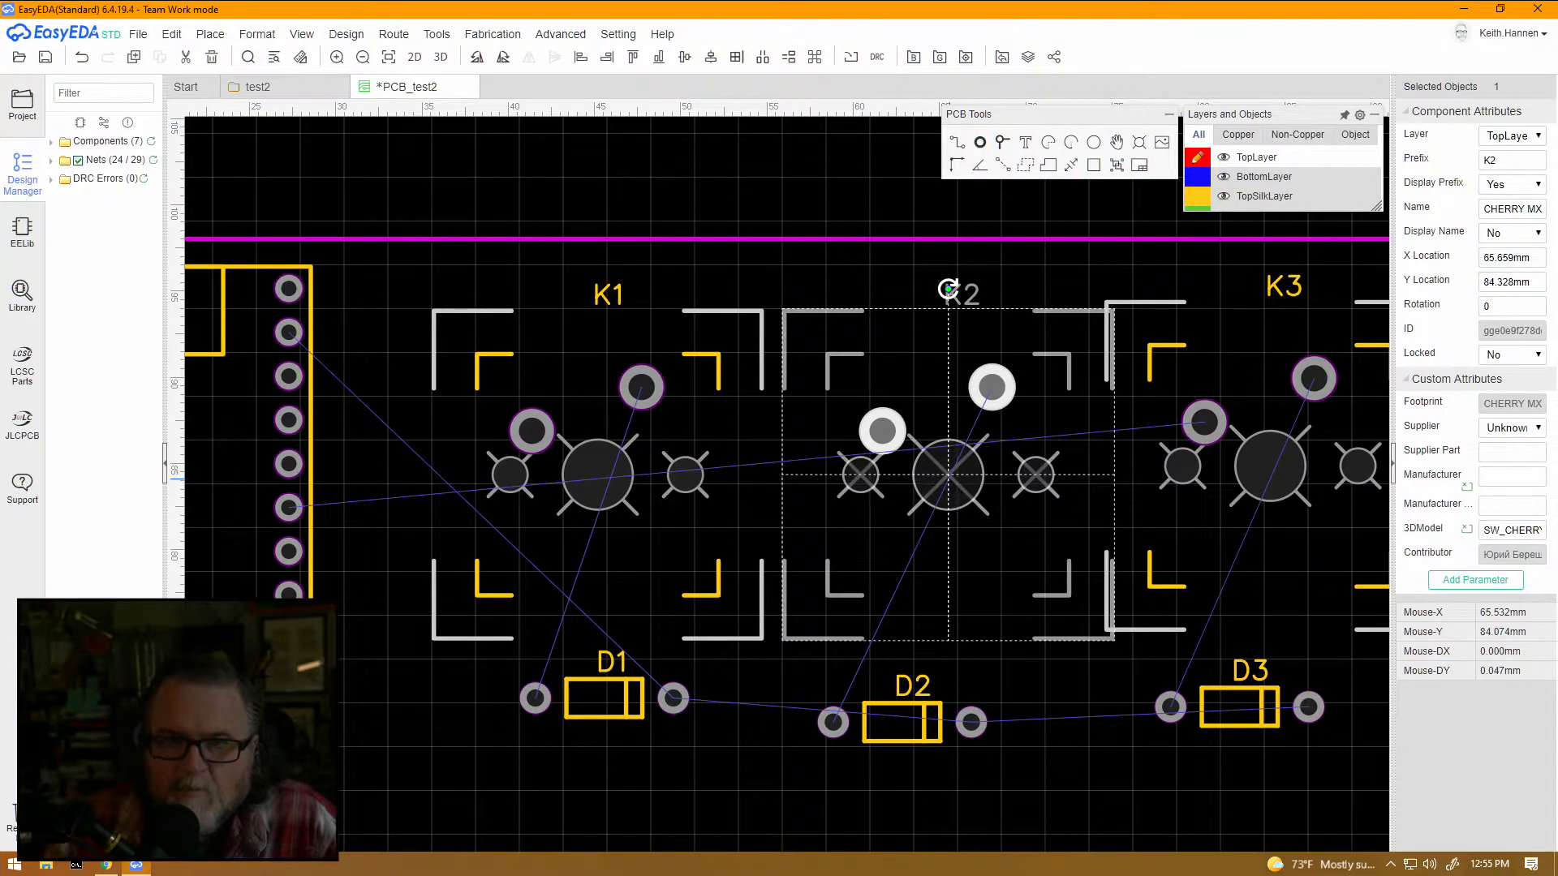
right_drag(1147, 730, 867, 688)
drag(994, 438, 1015, 450)
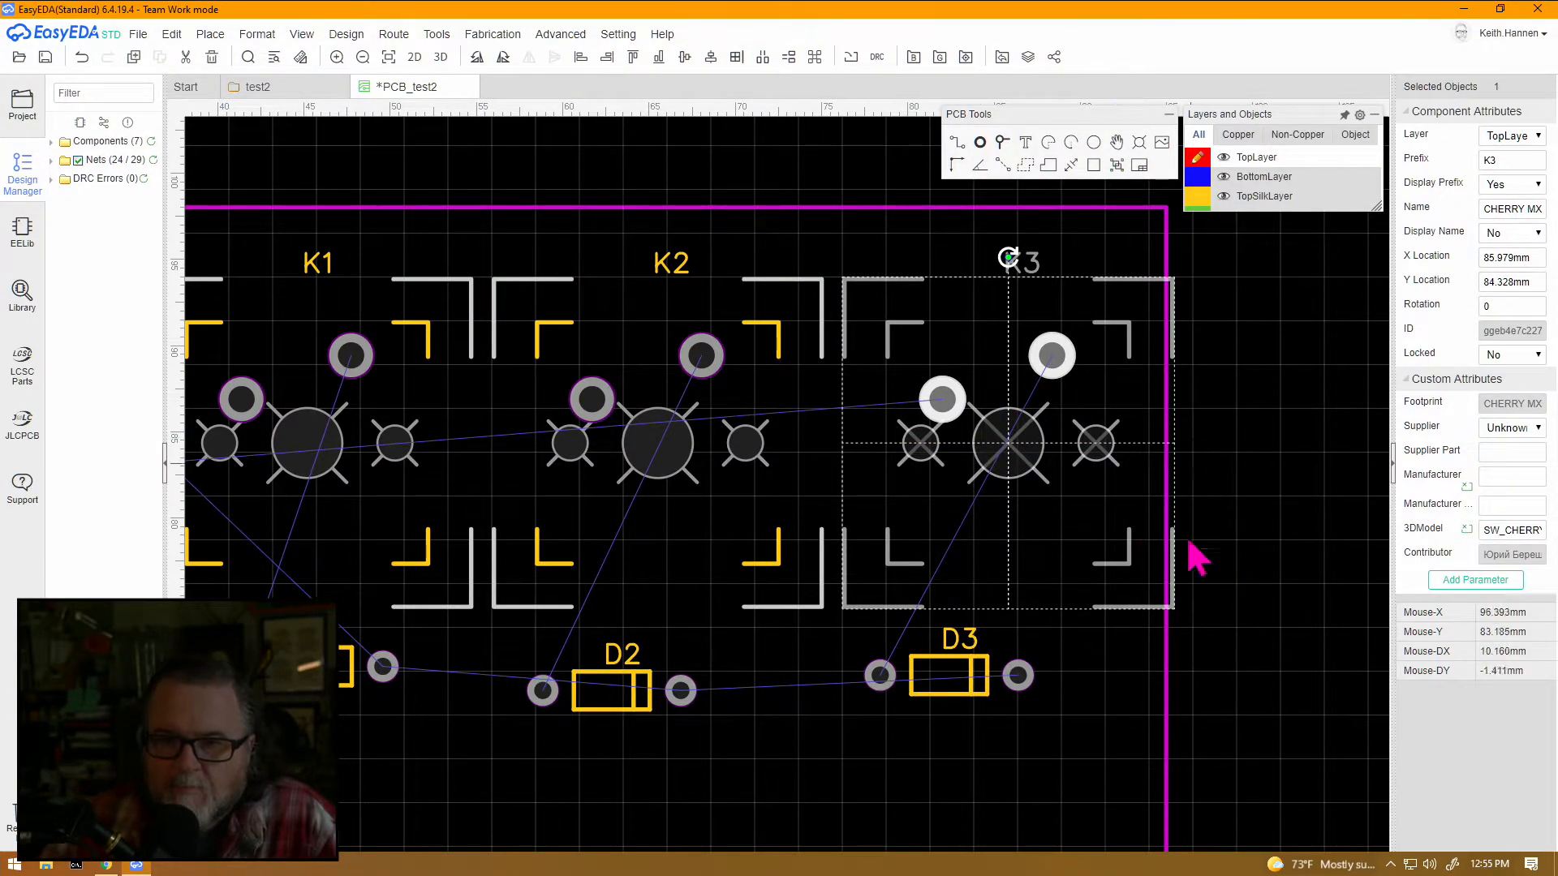
Select switches K1 to K3 and diodes D1 to D3 together and nudge them left, fully inside the board outline.
scroll(1065, 696, down, 5)
click(702, 497)
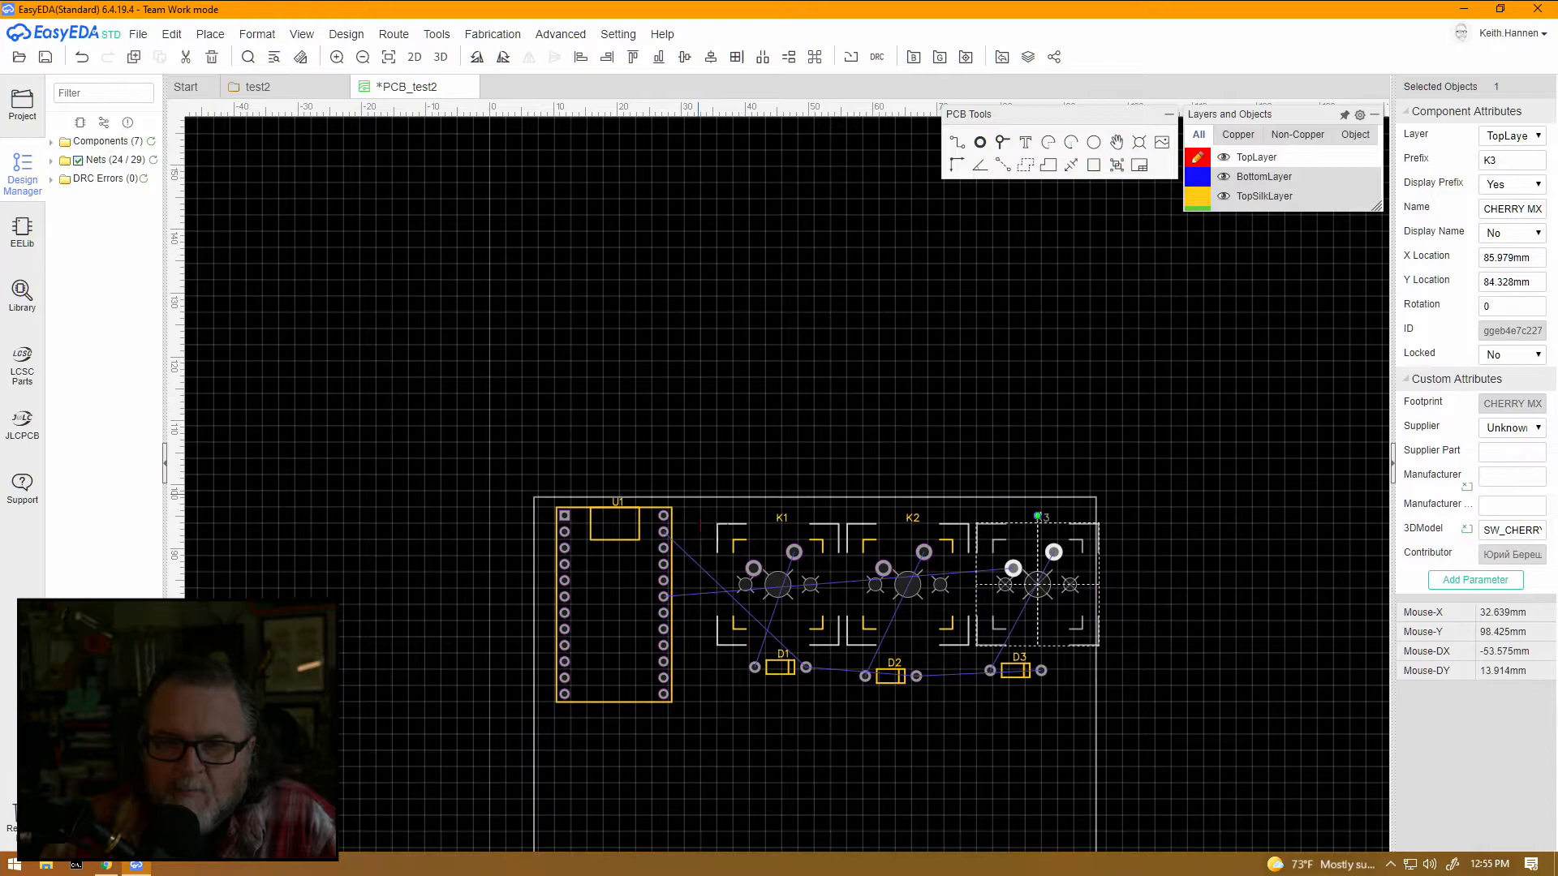
drag(697, 439, 1172, 733)
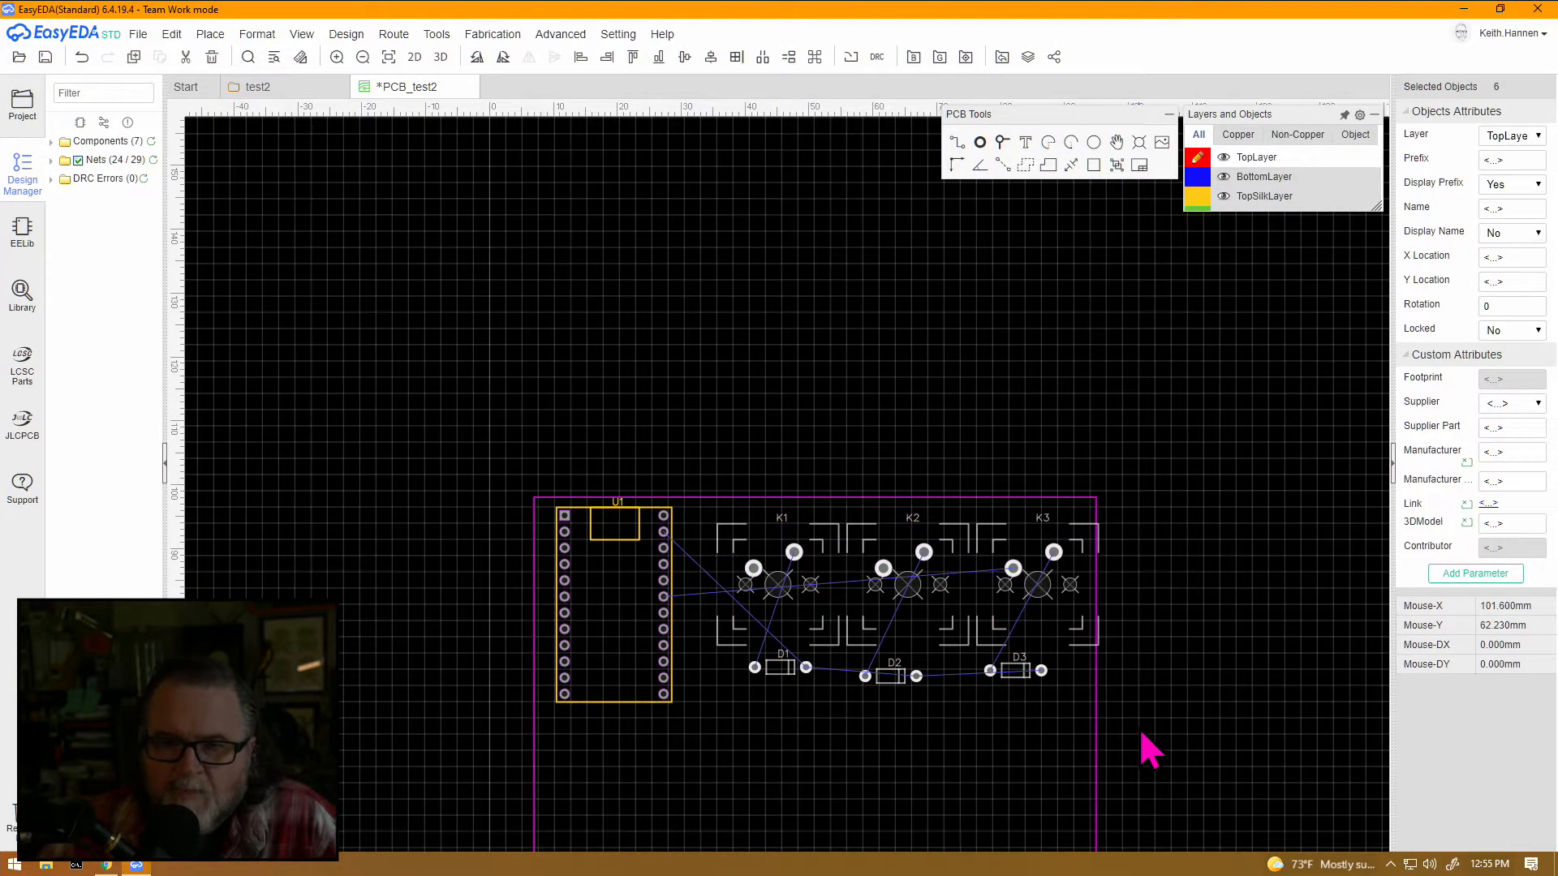
right_click(1174, 629)
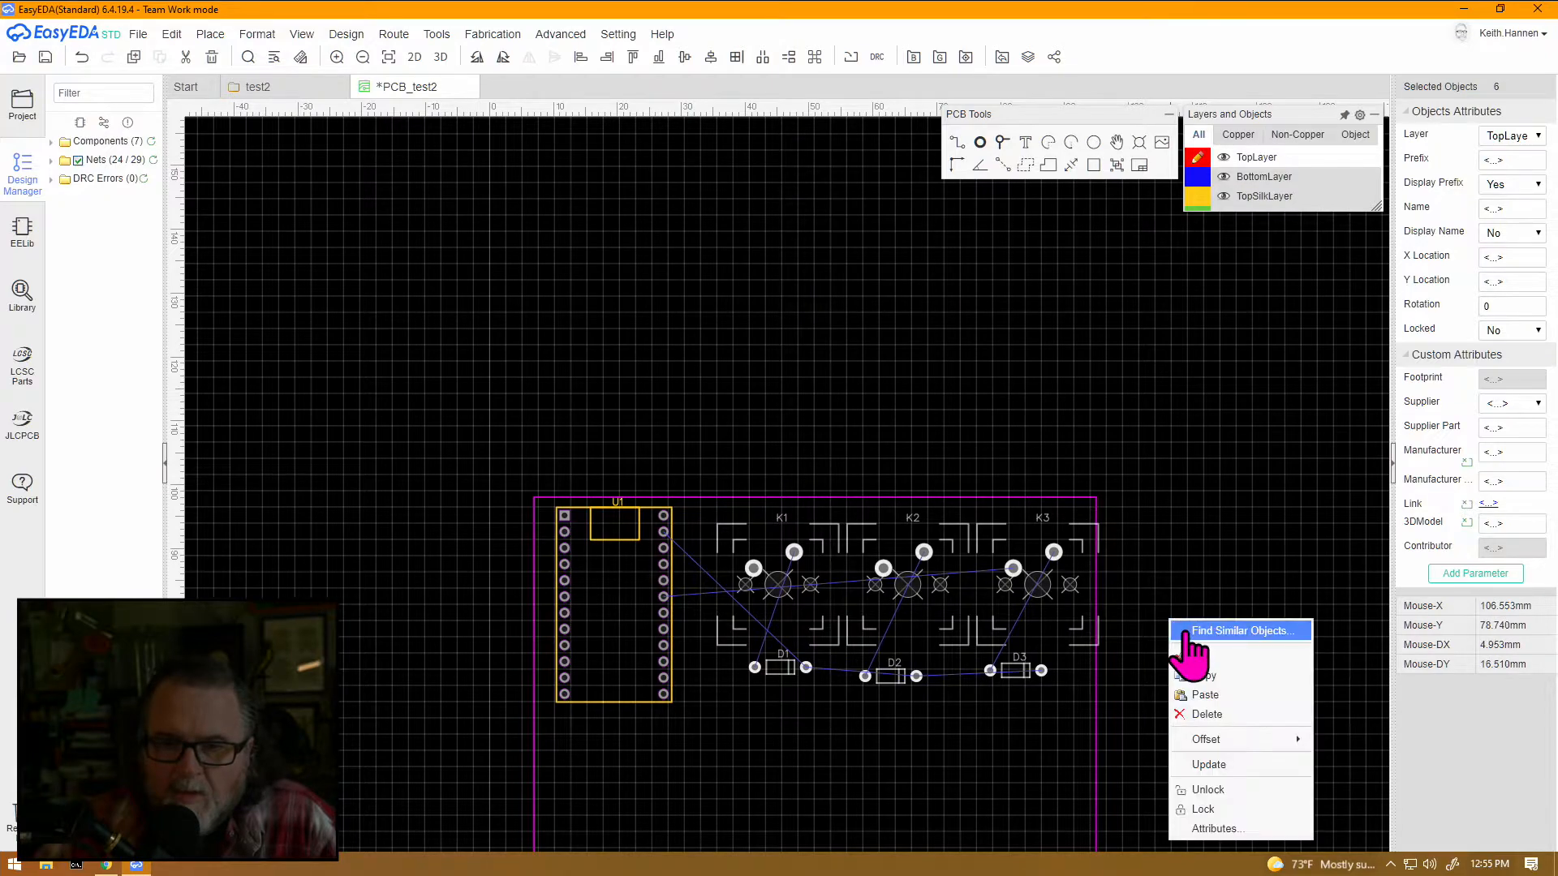
click(1175, 509)
drag(597, 401, 1158, 718)
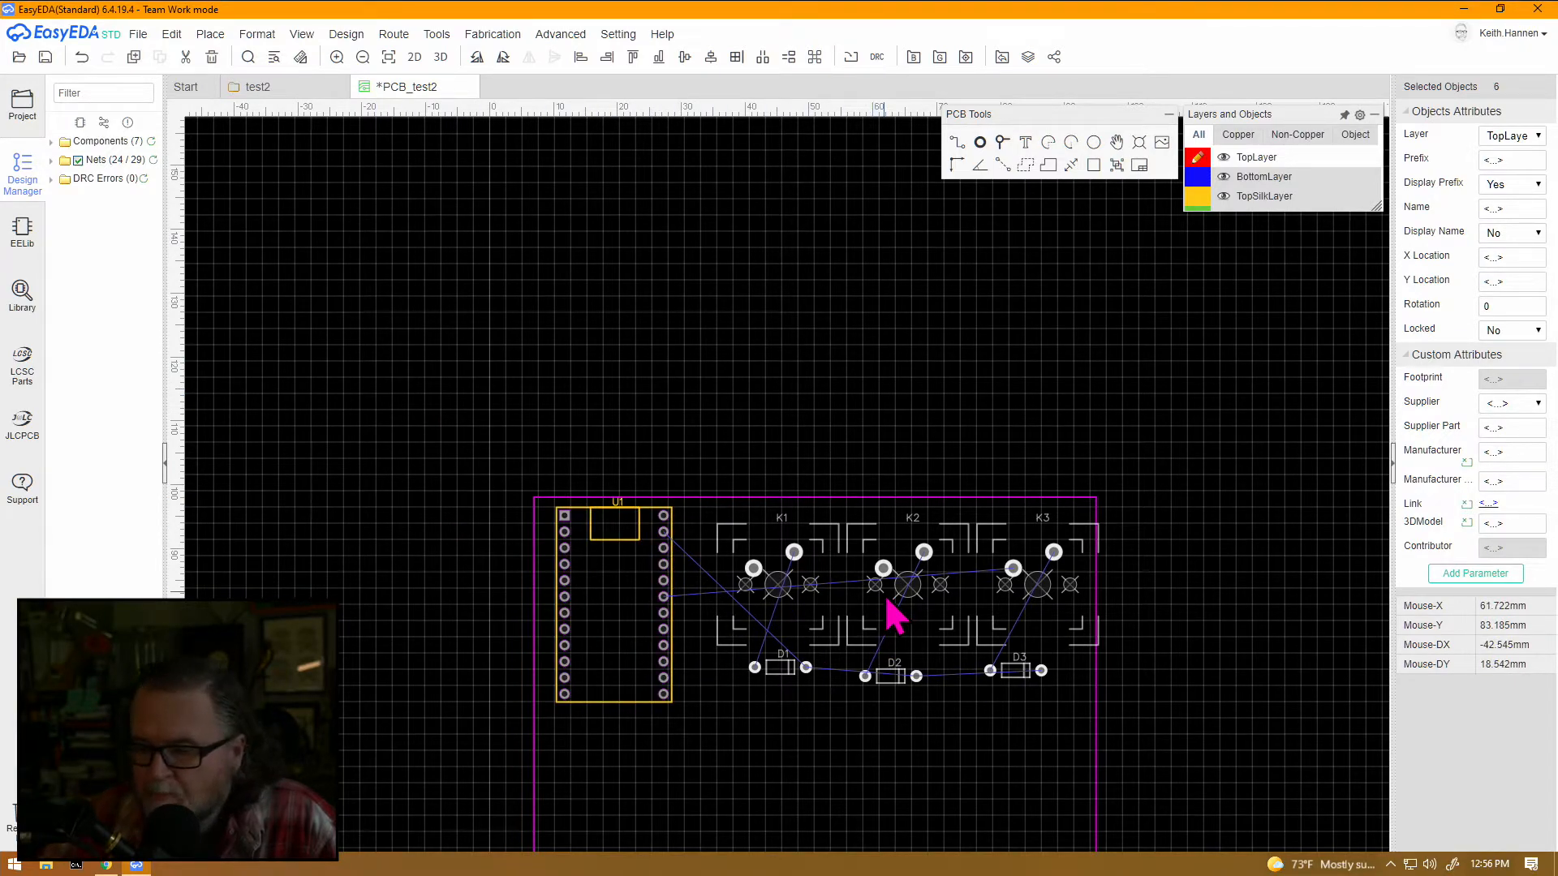
key(Left)
key(Left)
key(Left)
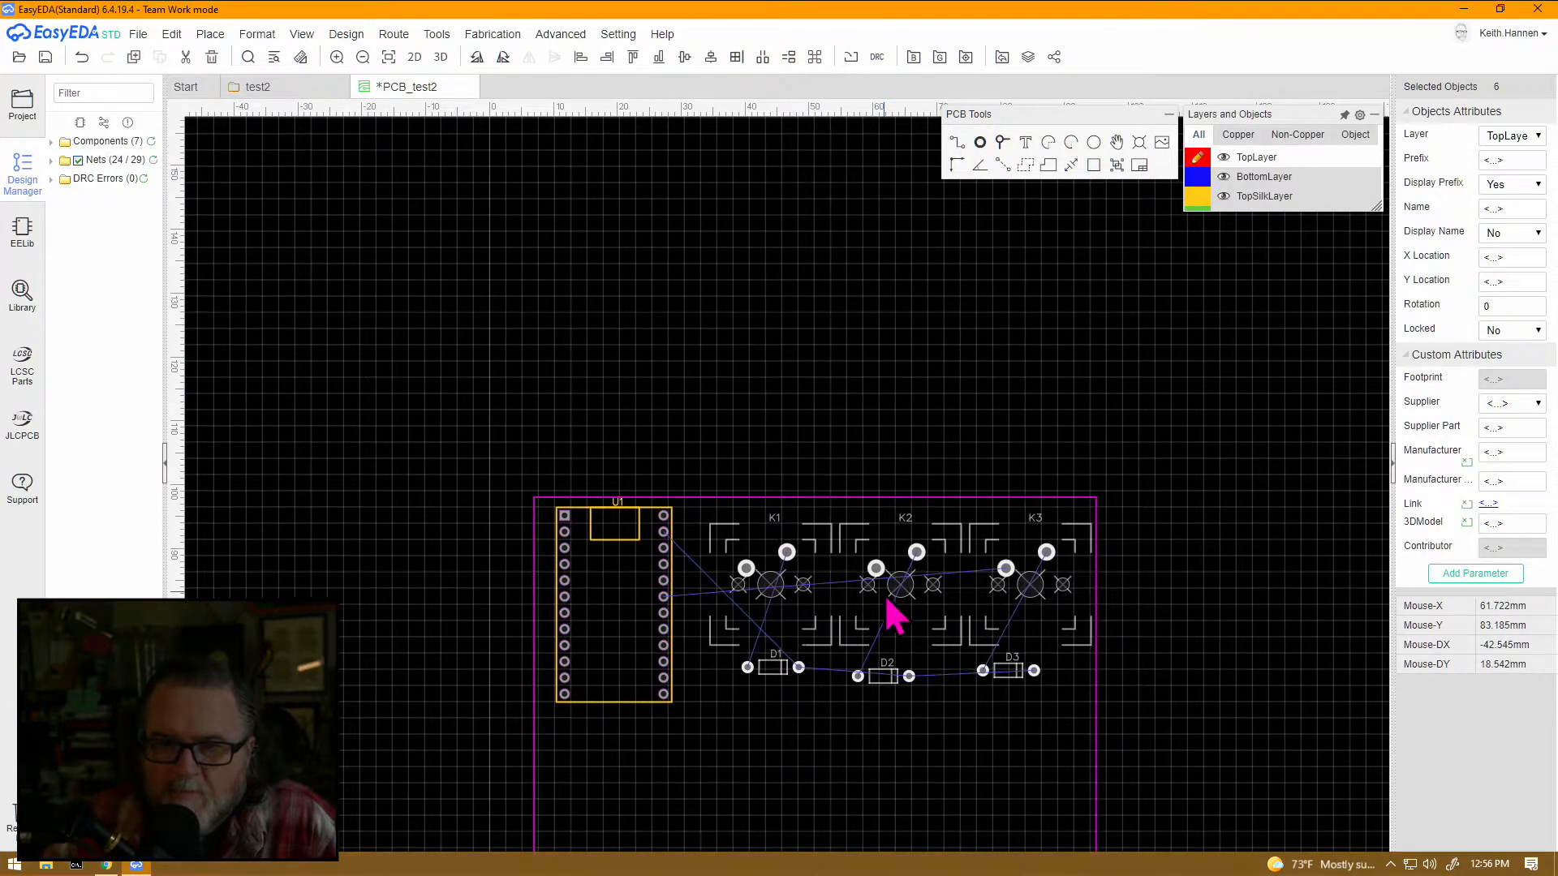
key(Left)
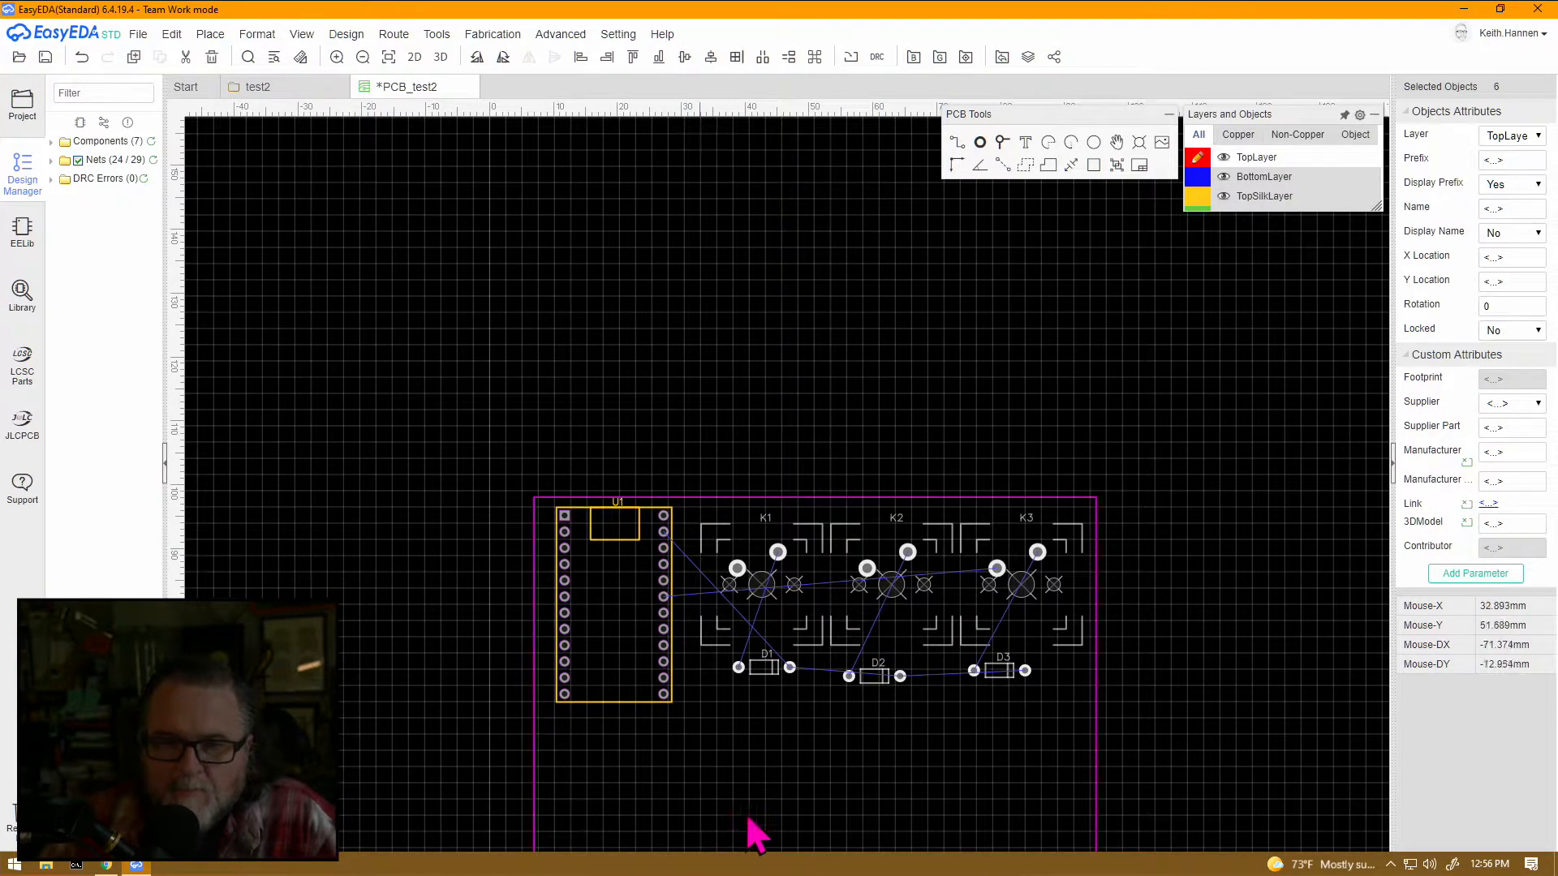
scroll(744, 723, up, 4)
scroll(771, 727, down, 3)
scroll(775, 717, down, 2)
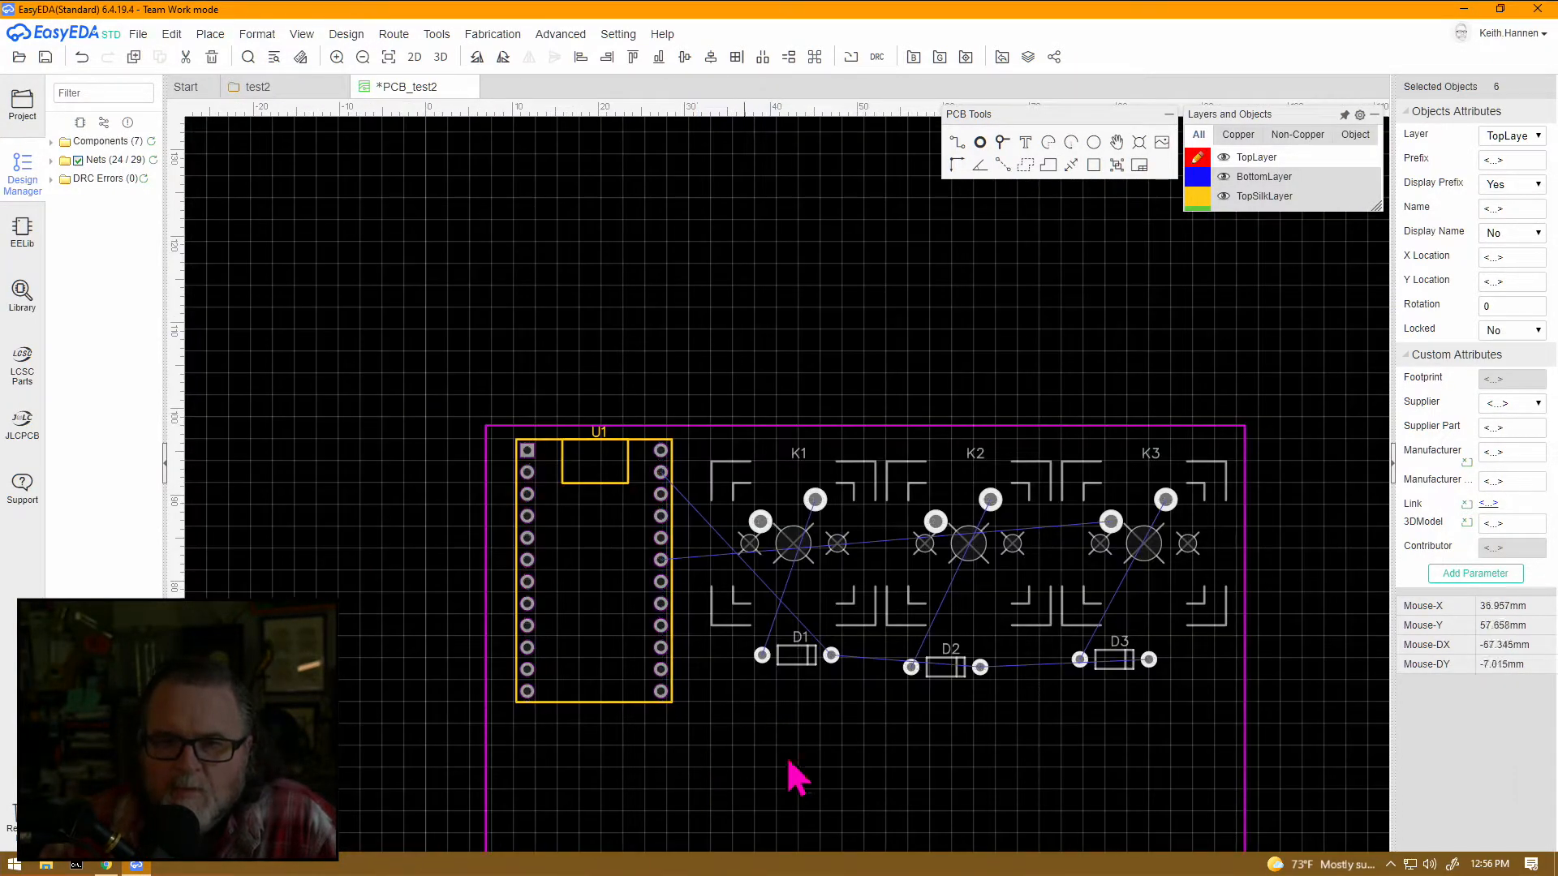
right_click(823, 712)
click(743, 706)
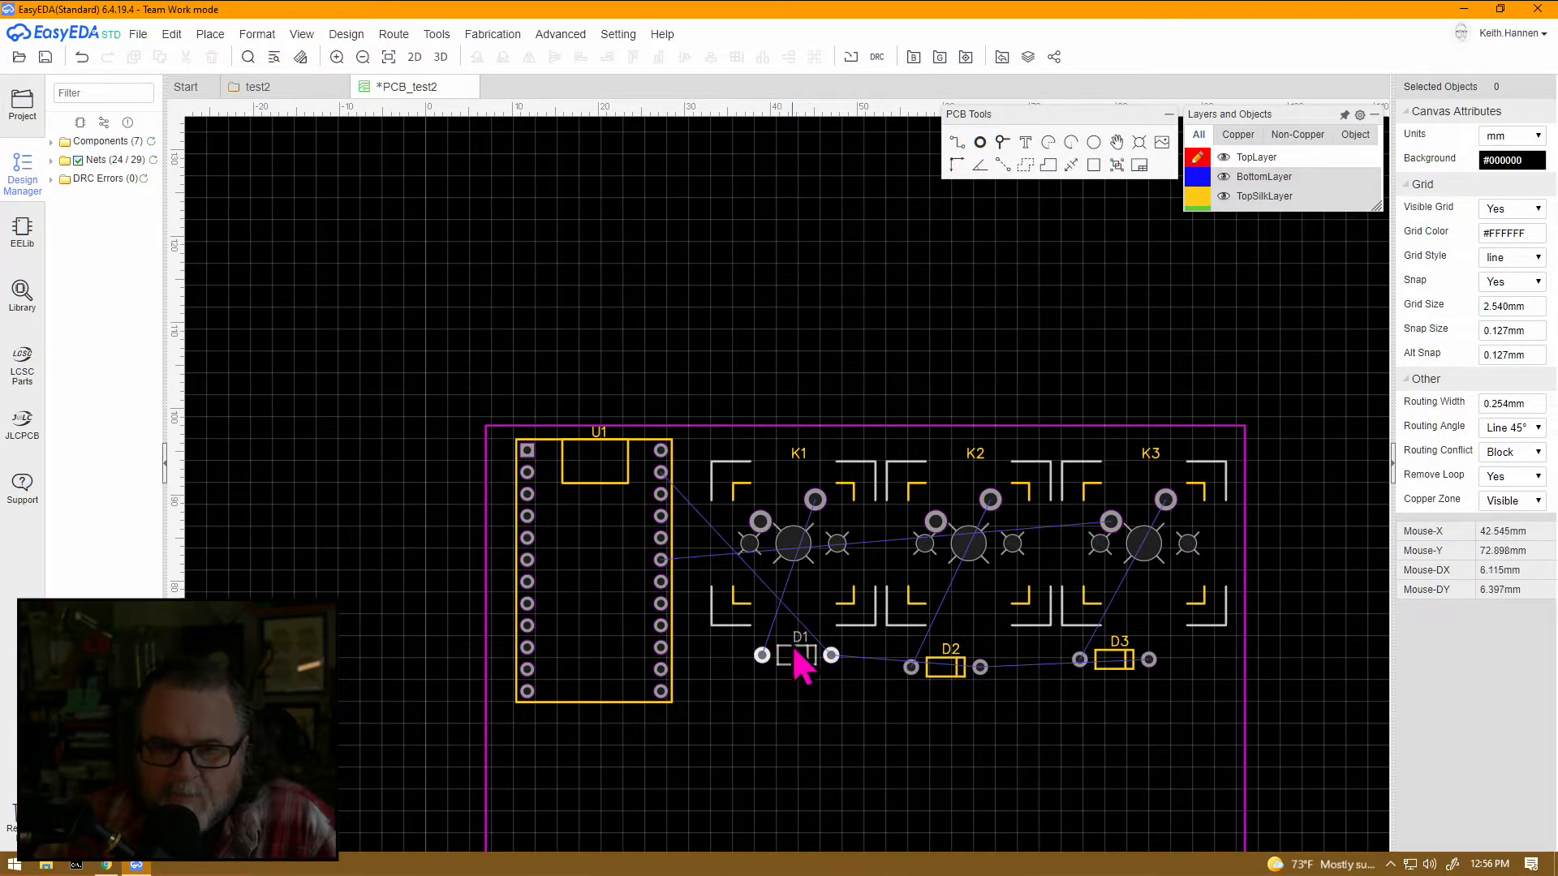
Rotate diode D1 right to 270° and place it vertically along the right edge of switch K1.
drag(792, 659, 863, 478)
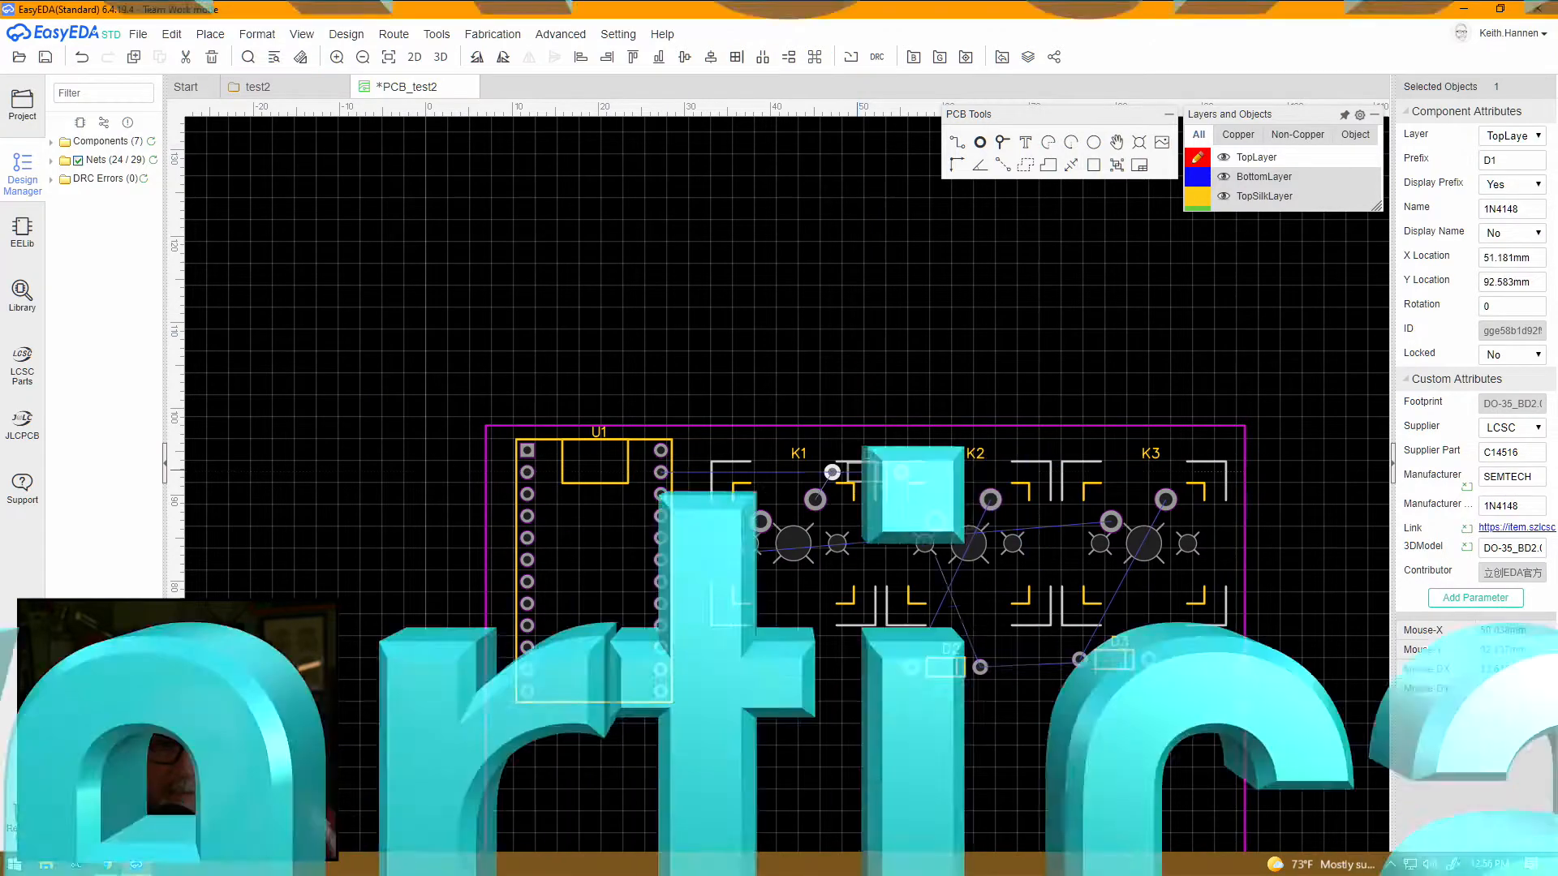
click(219, 34)
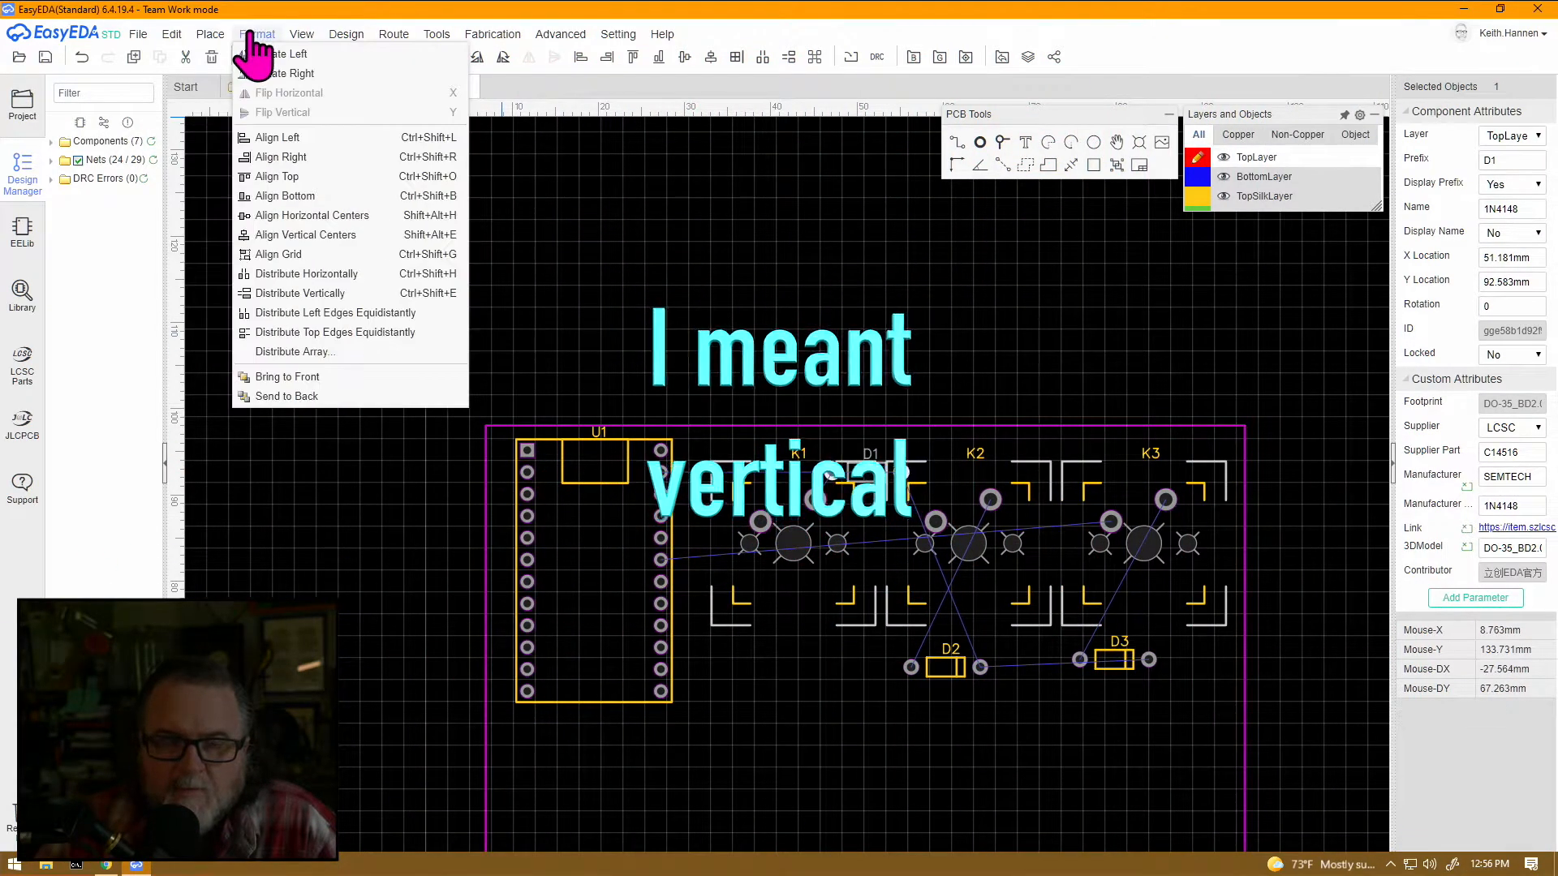
click(258, 73)
drag(870, 485, 875, 529)
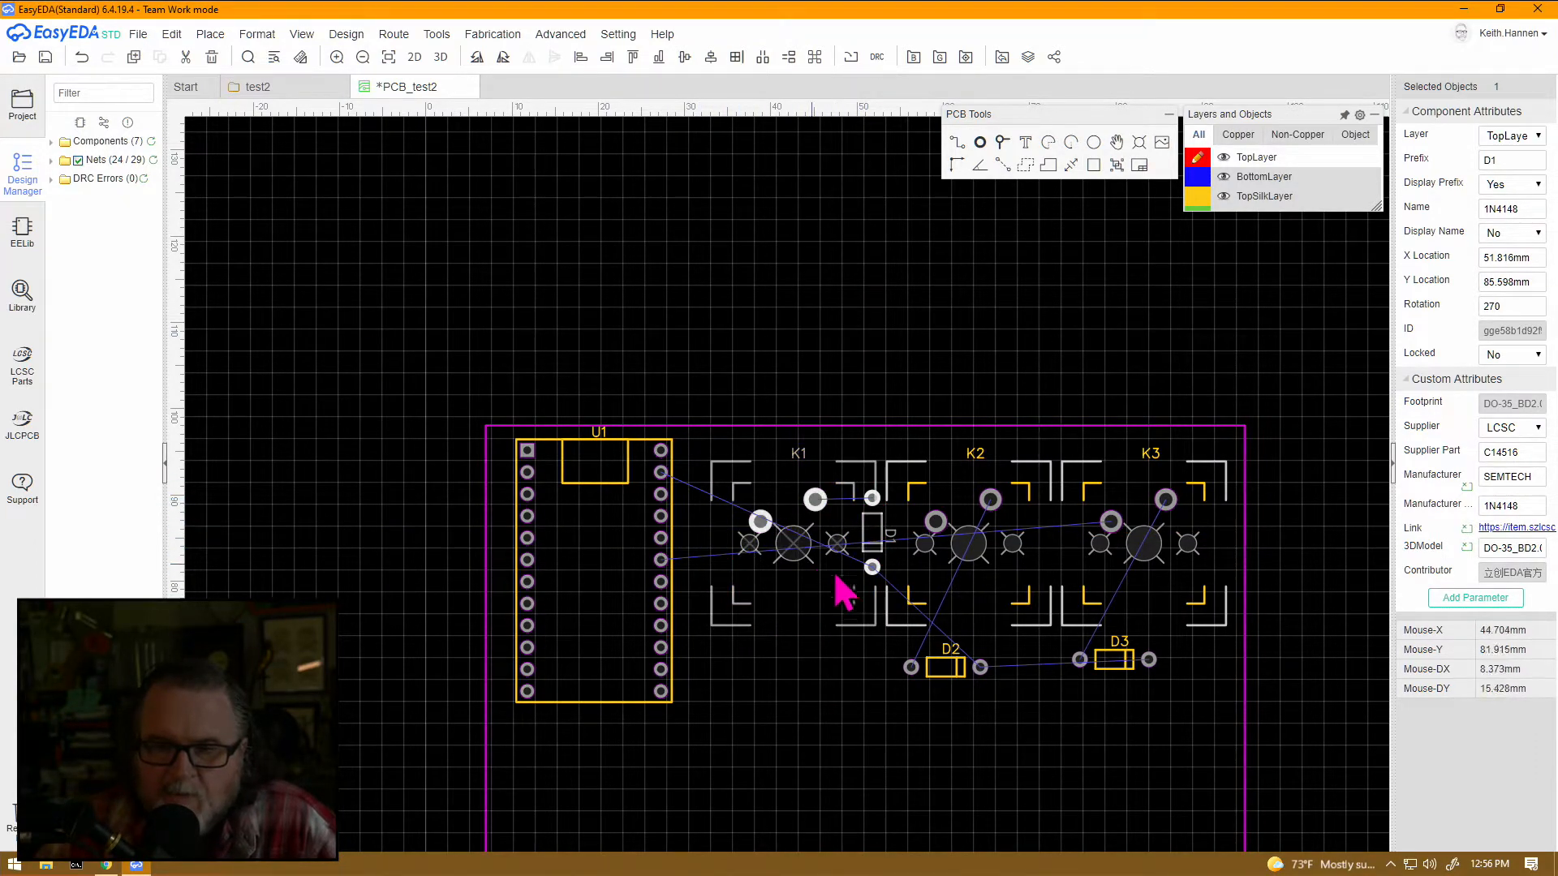
Rotate diode D2 right to 270° and place it vertically along the right edge of switch K2.
drag(954, 664, 1044, 531)
click(138, 35)
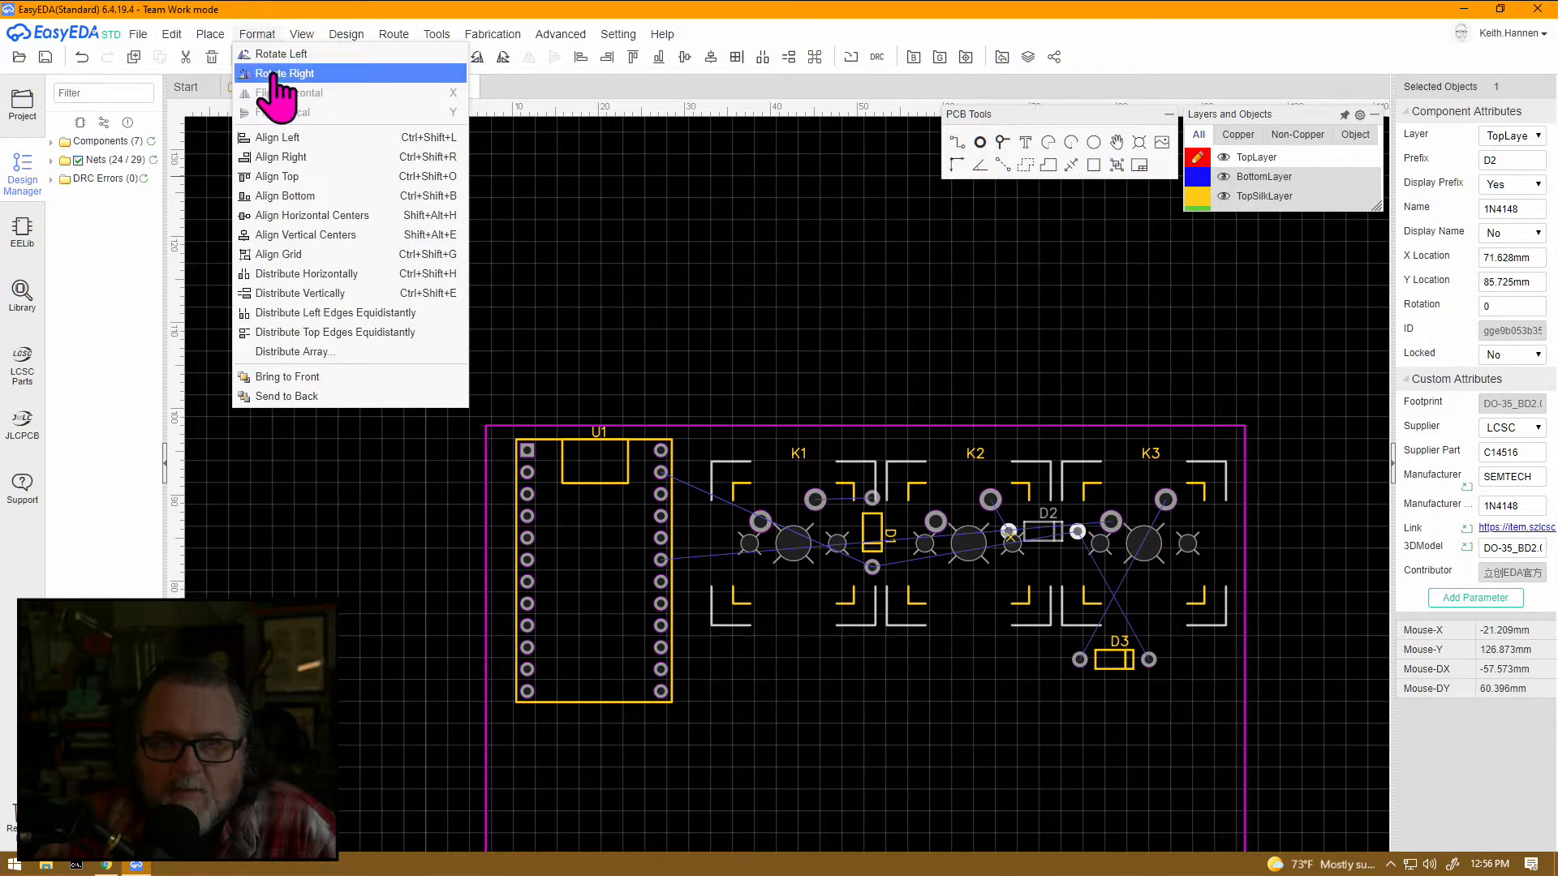
click(268, 76)
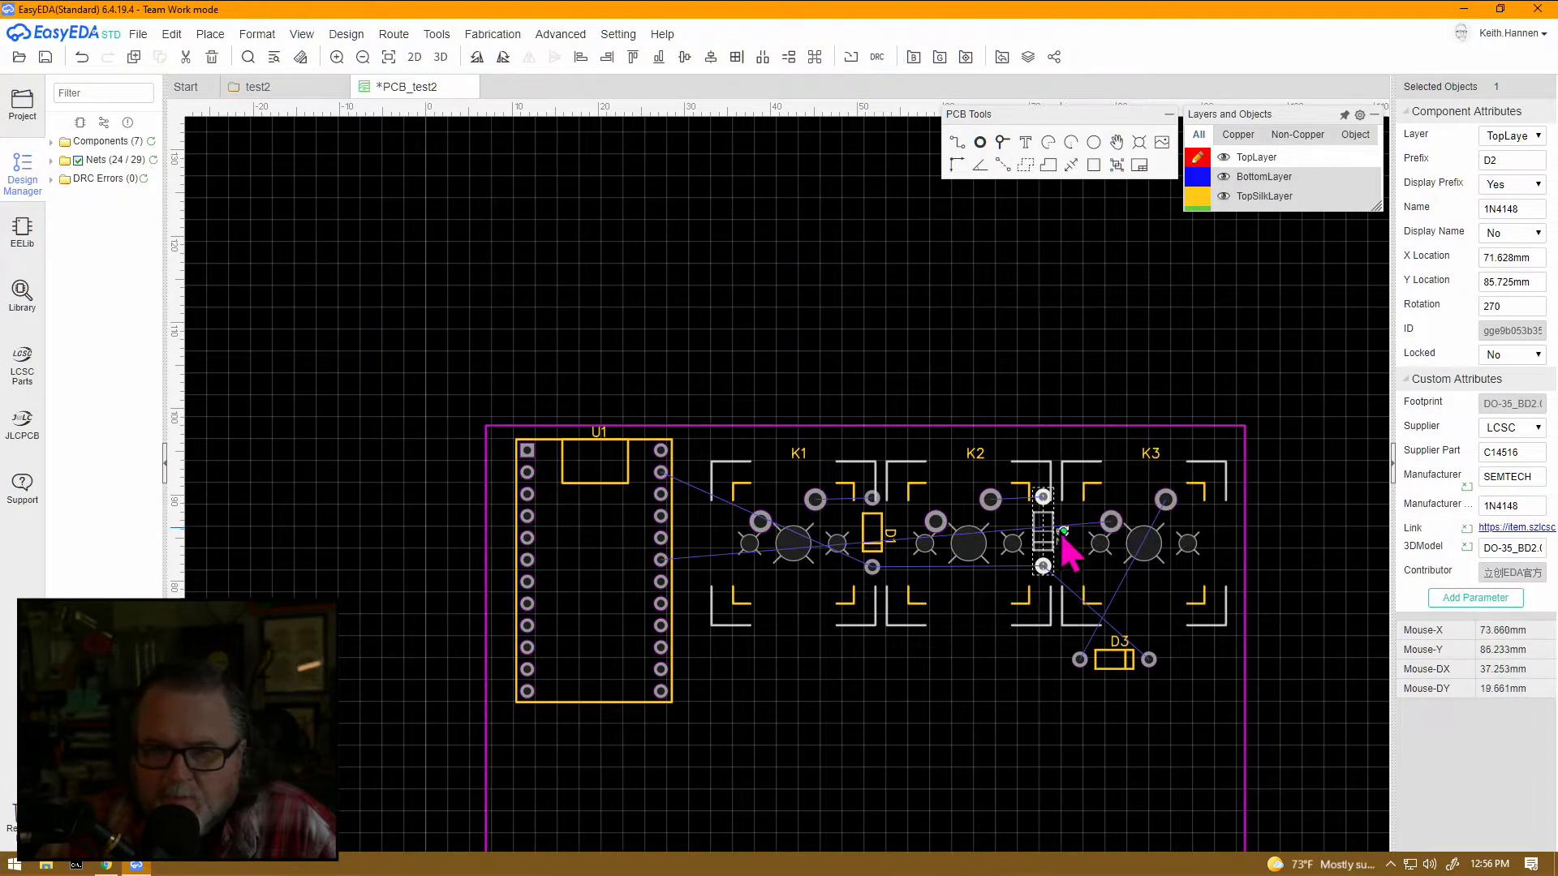
drag(1044, 537, 1044, 537)
Rotate diode D3 right to 270° and place it vertically along K3's right edge, at about X 91.95 mm, Y 85.47 mm.
drag(1114, 659, 1197, 596)
mouse_move(256, 36)
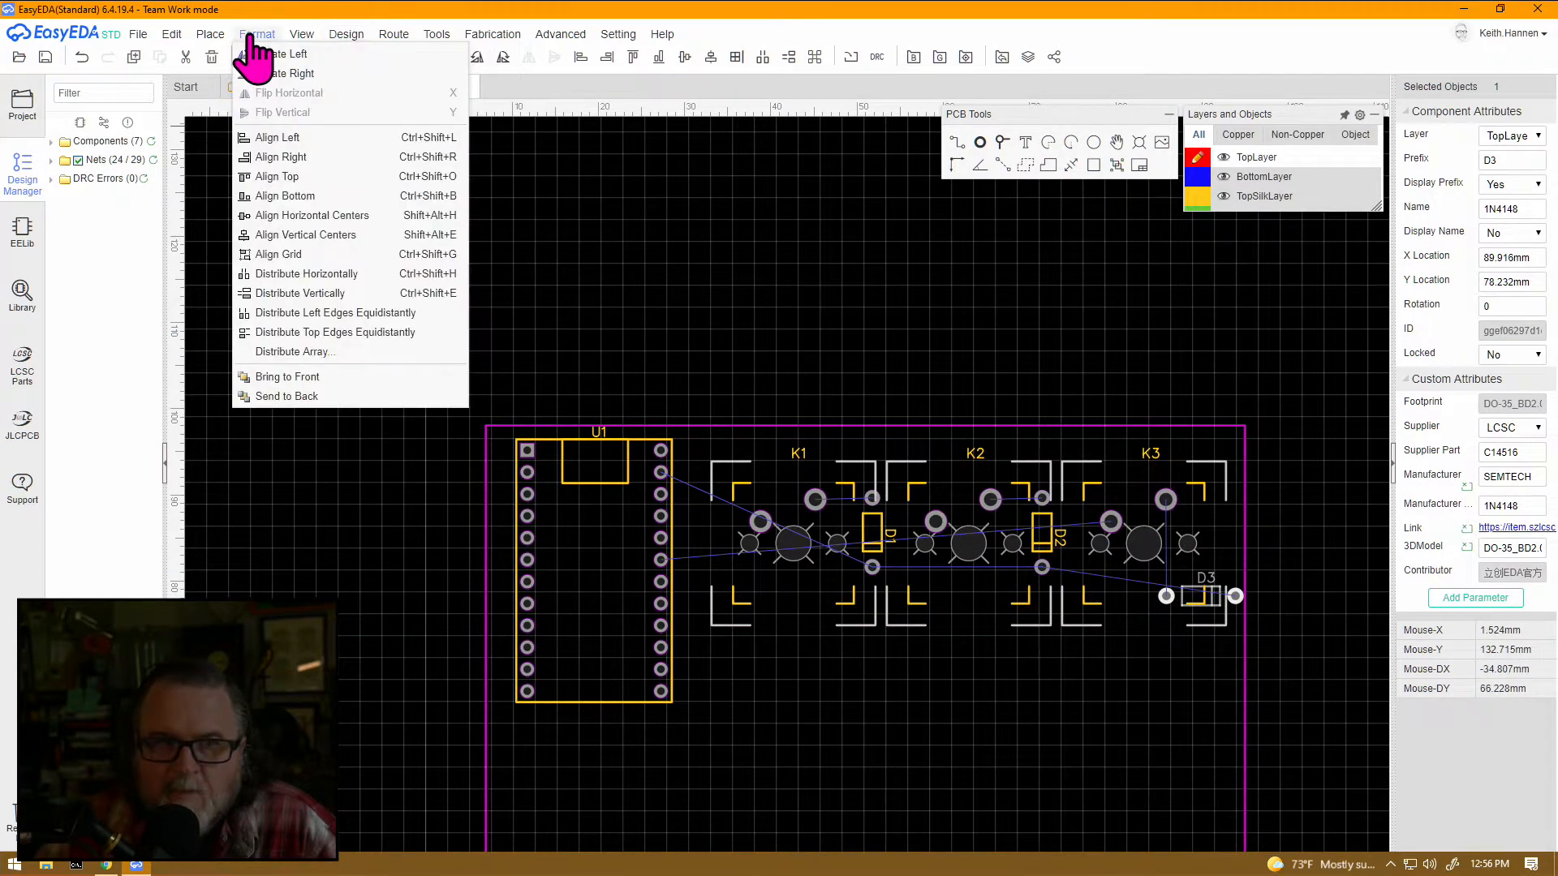
click(264, 73)
drag(1203, 622, 1219, 575)
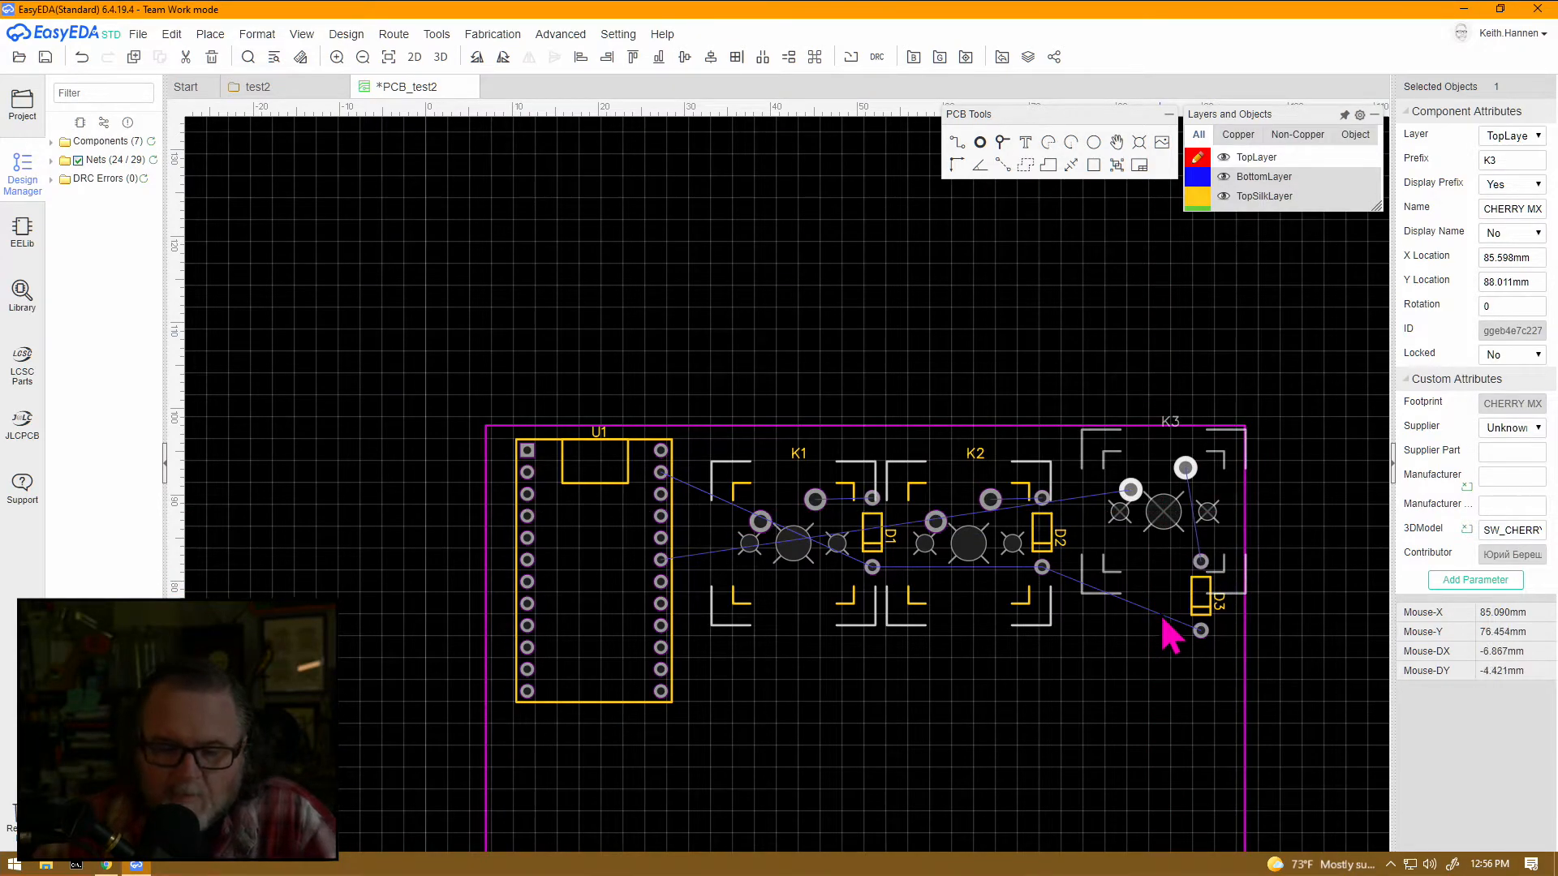
key(ctrl+z)
drag(1218, 606, 1247, 637)
drag(1253, 581, 1222, 557)
key(ctrl+z)
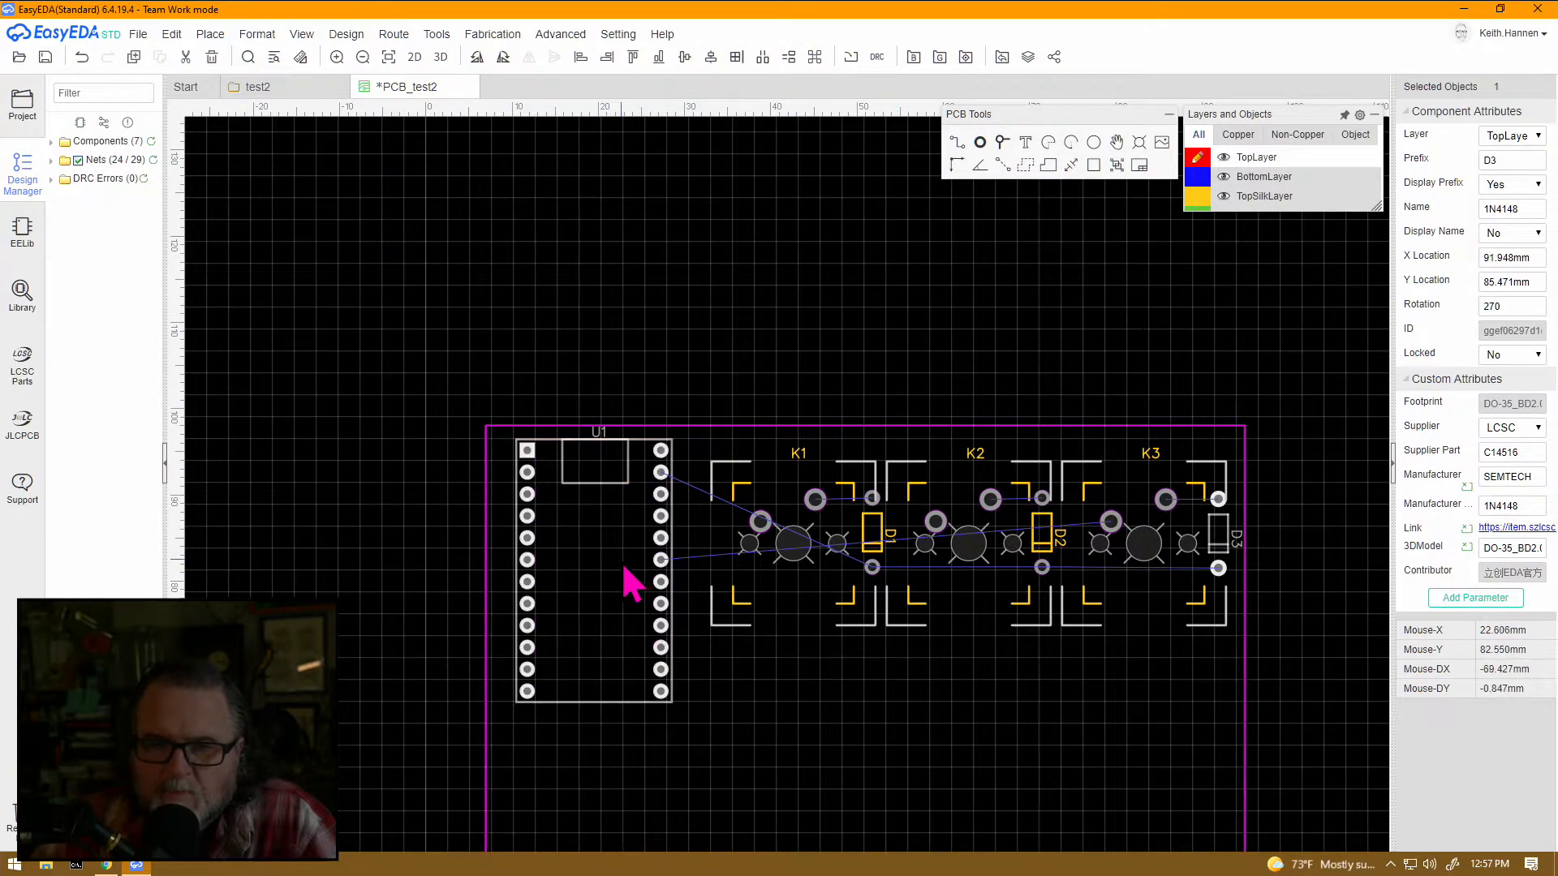
Examine the net labels on the Pro Micro's pads and the ratlines running to the switches and diodes.
scroll(633, 581, up, 5)
right_drag(738, 418, 622, 645)
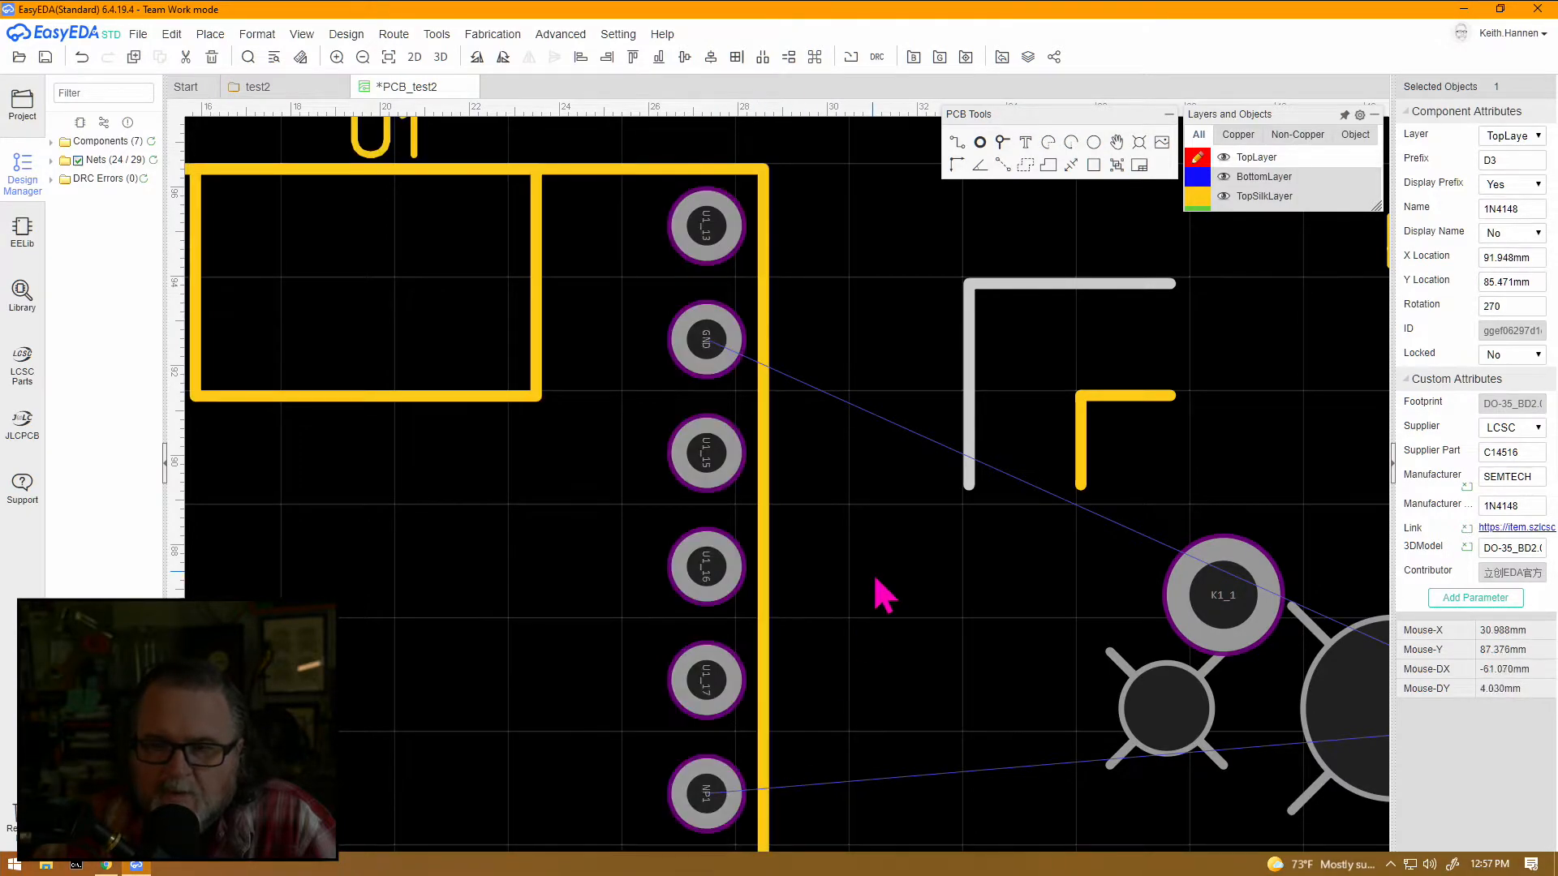
click(926, 570)
scroll(933, 572, down, 5)
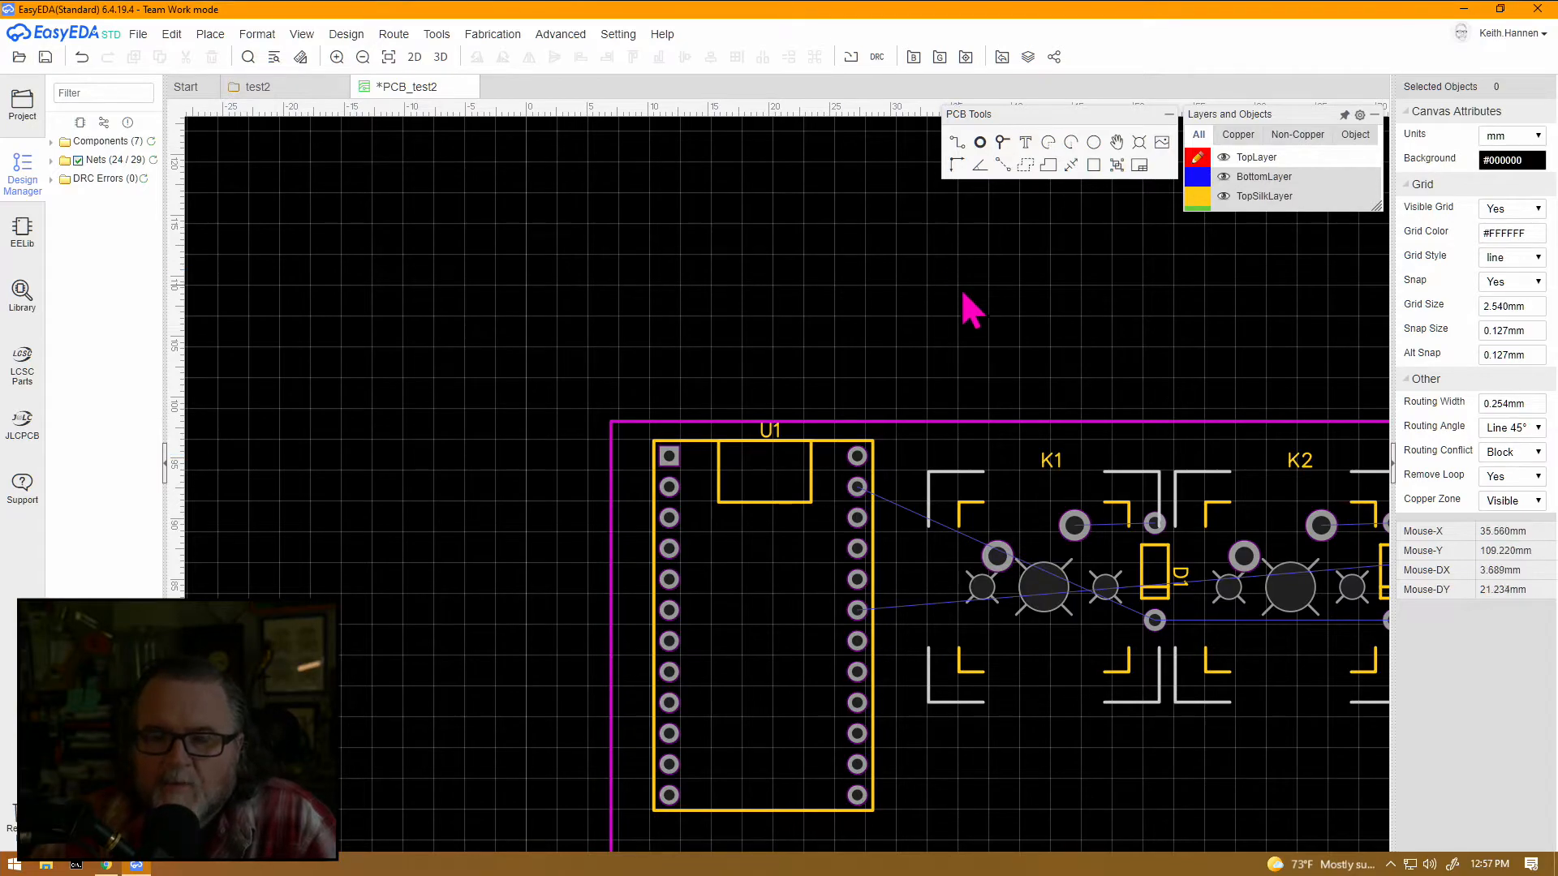
right_drag(1162, 442, 843, 291)
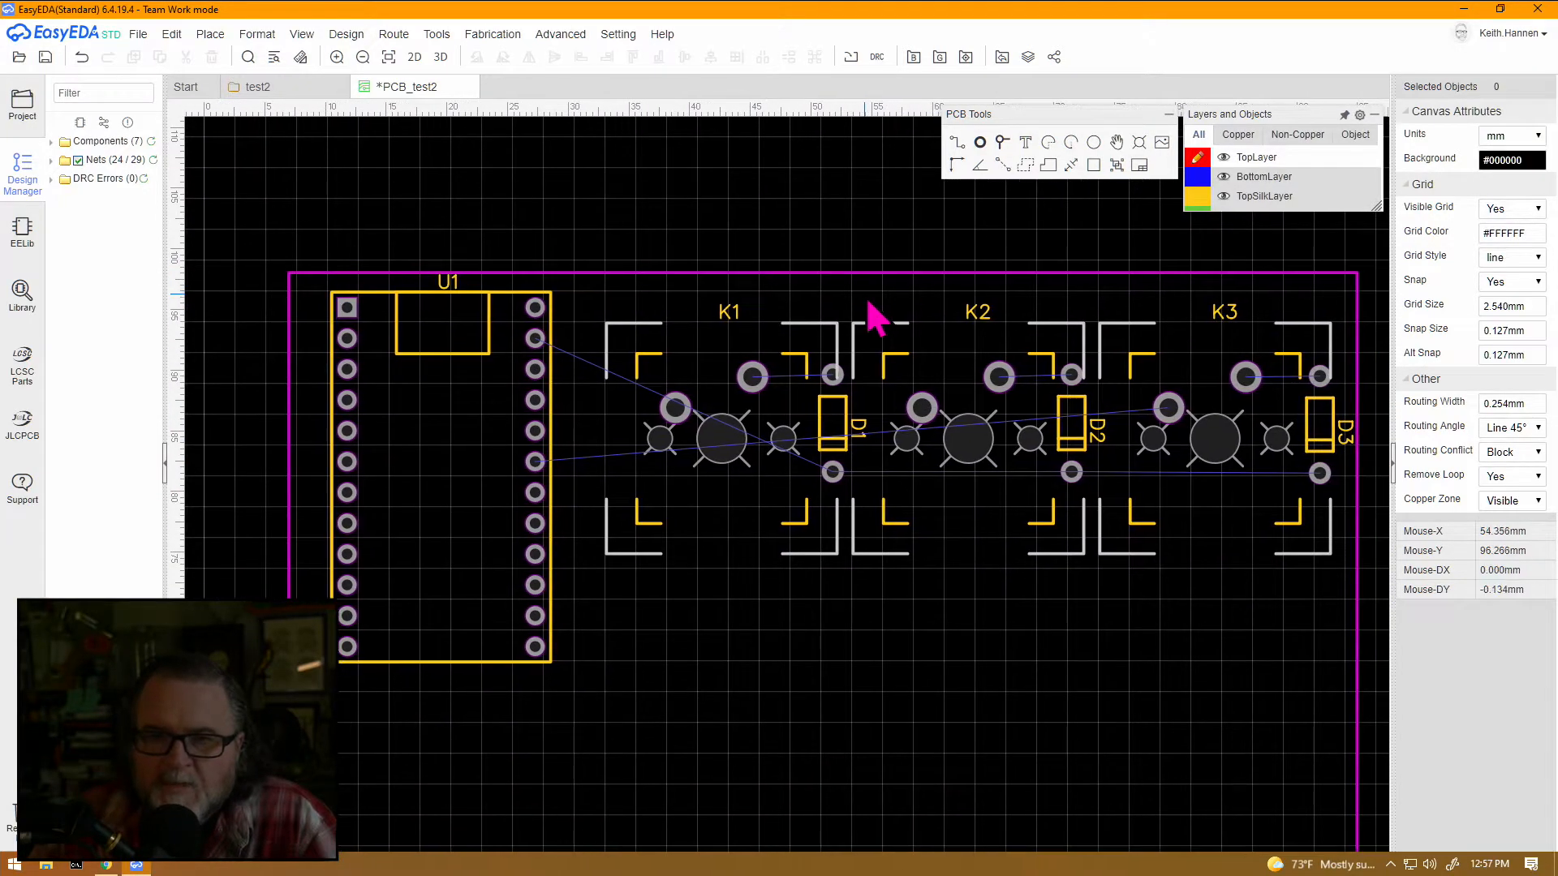
click(958, 142)
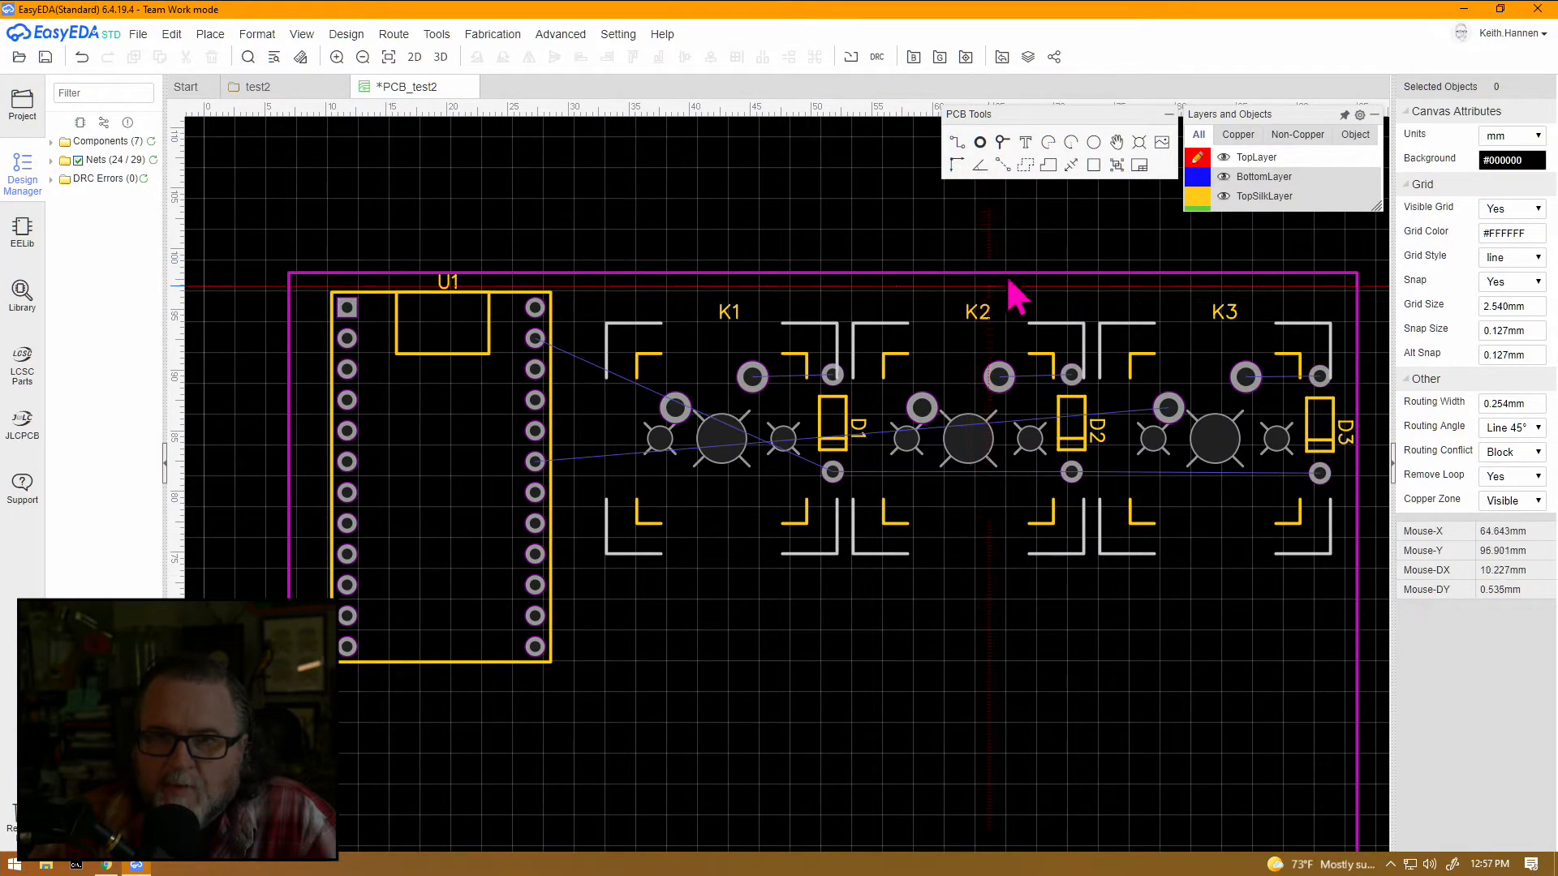
mouse_move(1212, 166)
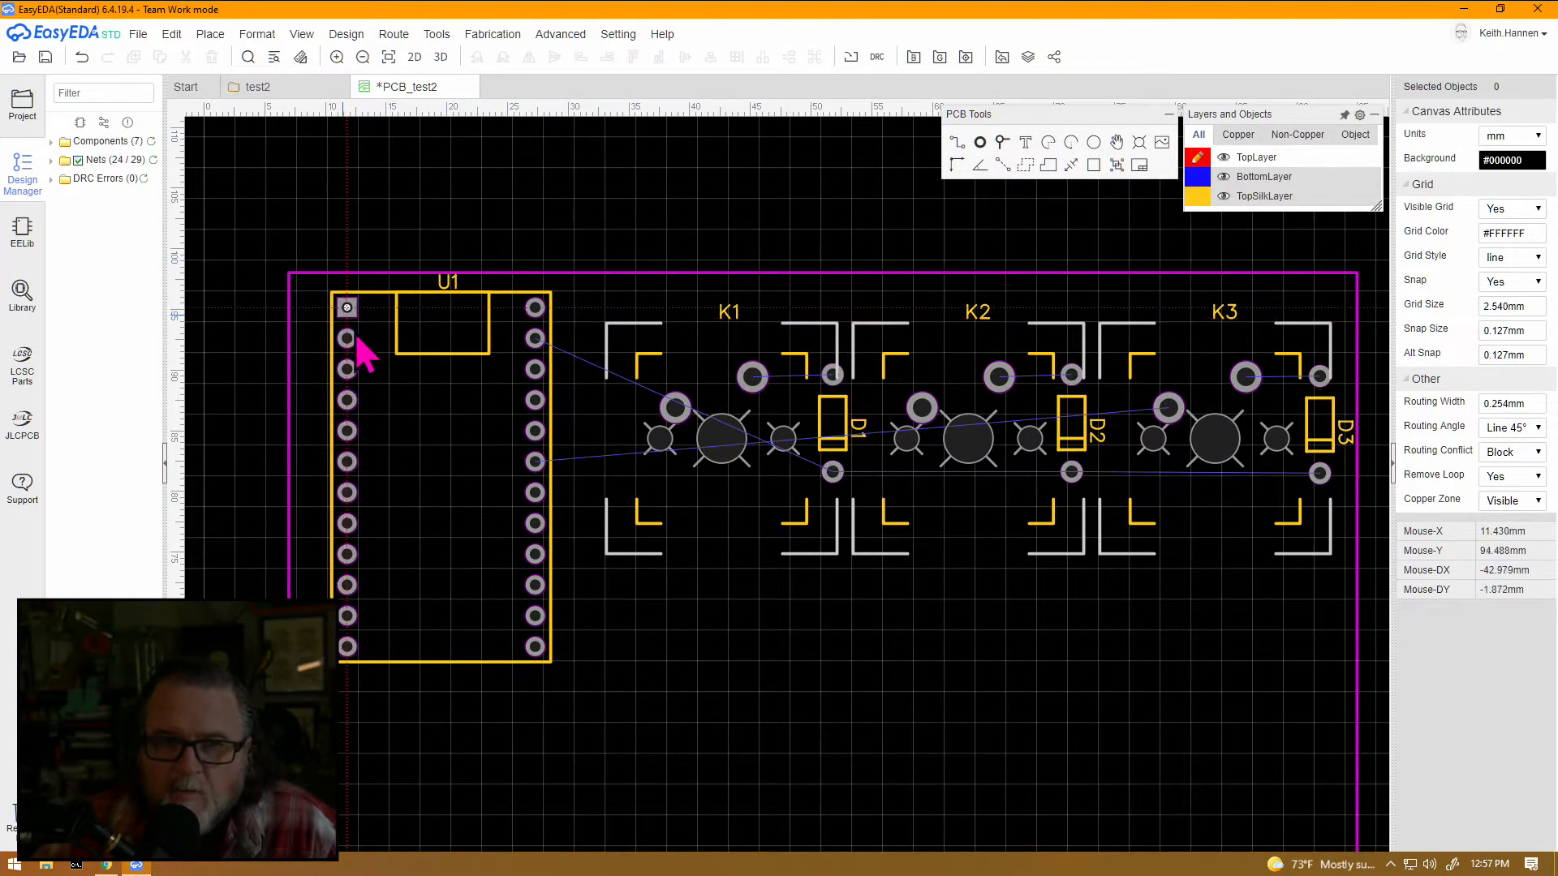
Try the Pro Micro U1 on BottomLayer, then return it to TopLayer.
click(489, 333)
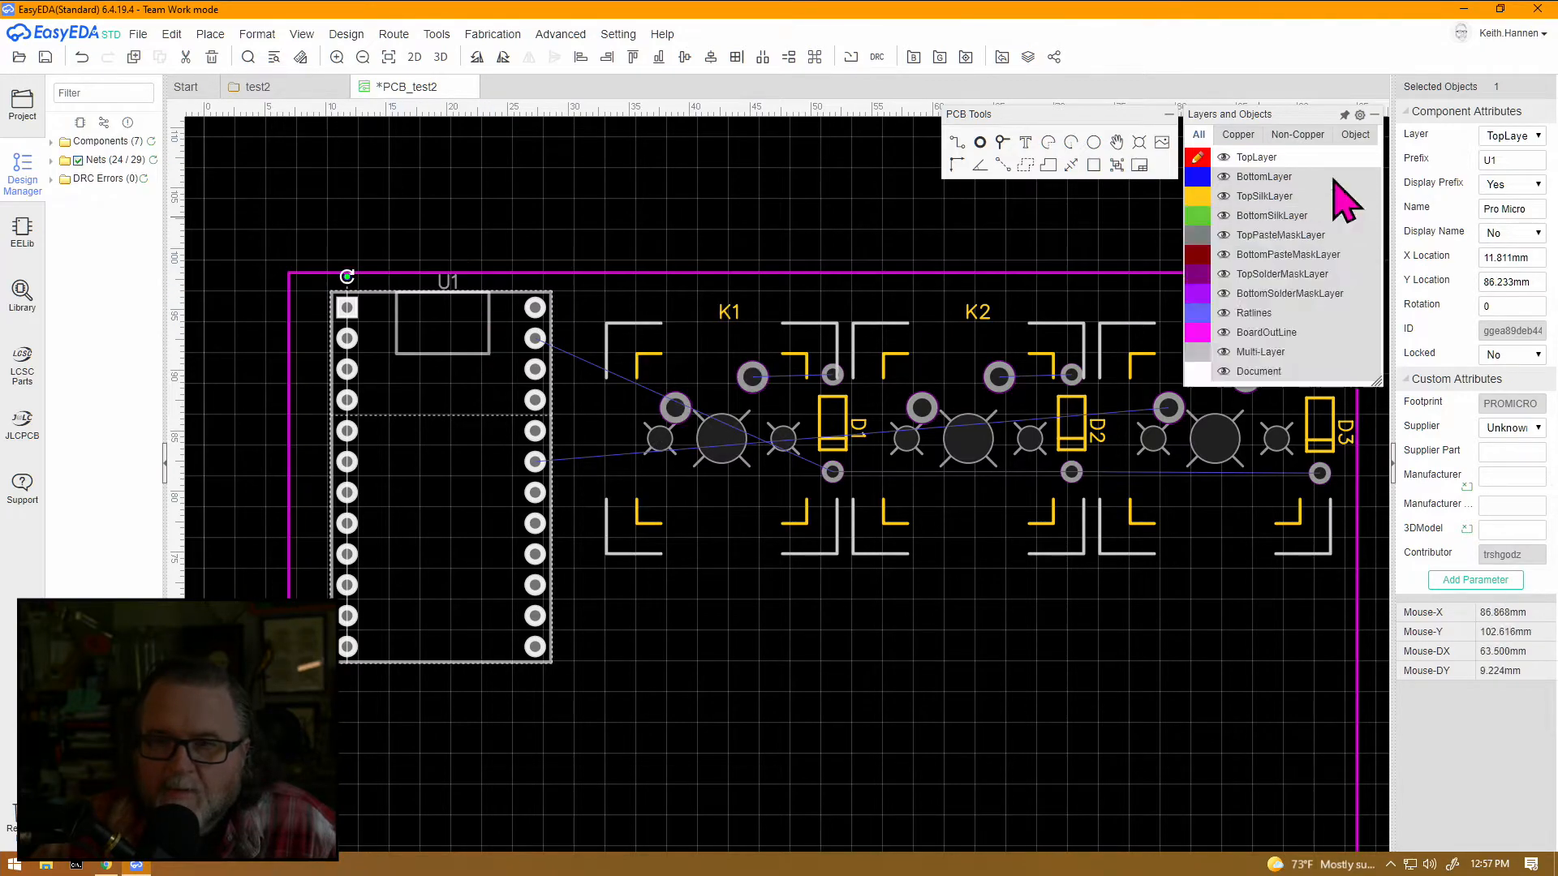
click(1536, 135)
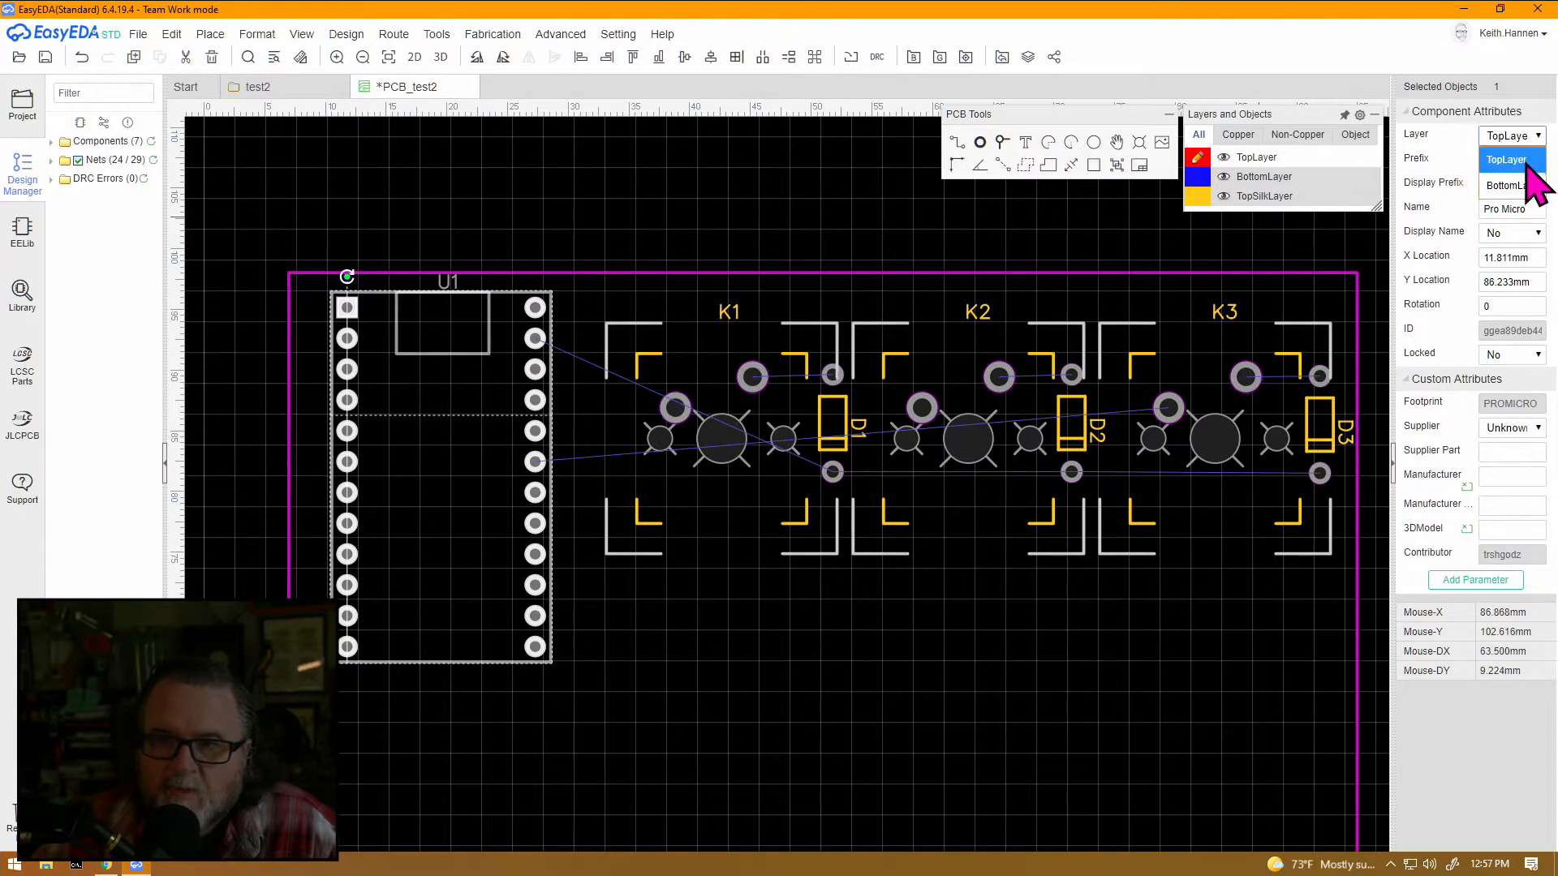
click(1522, 182)
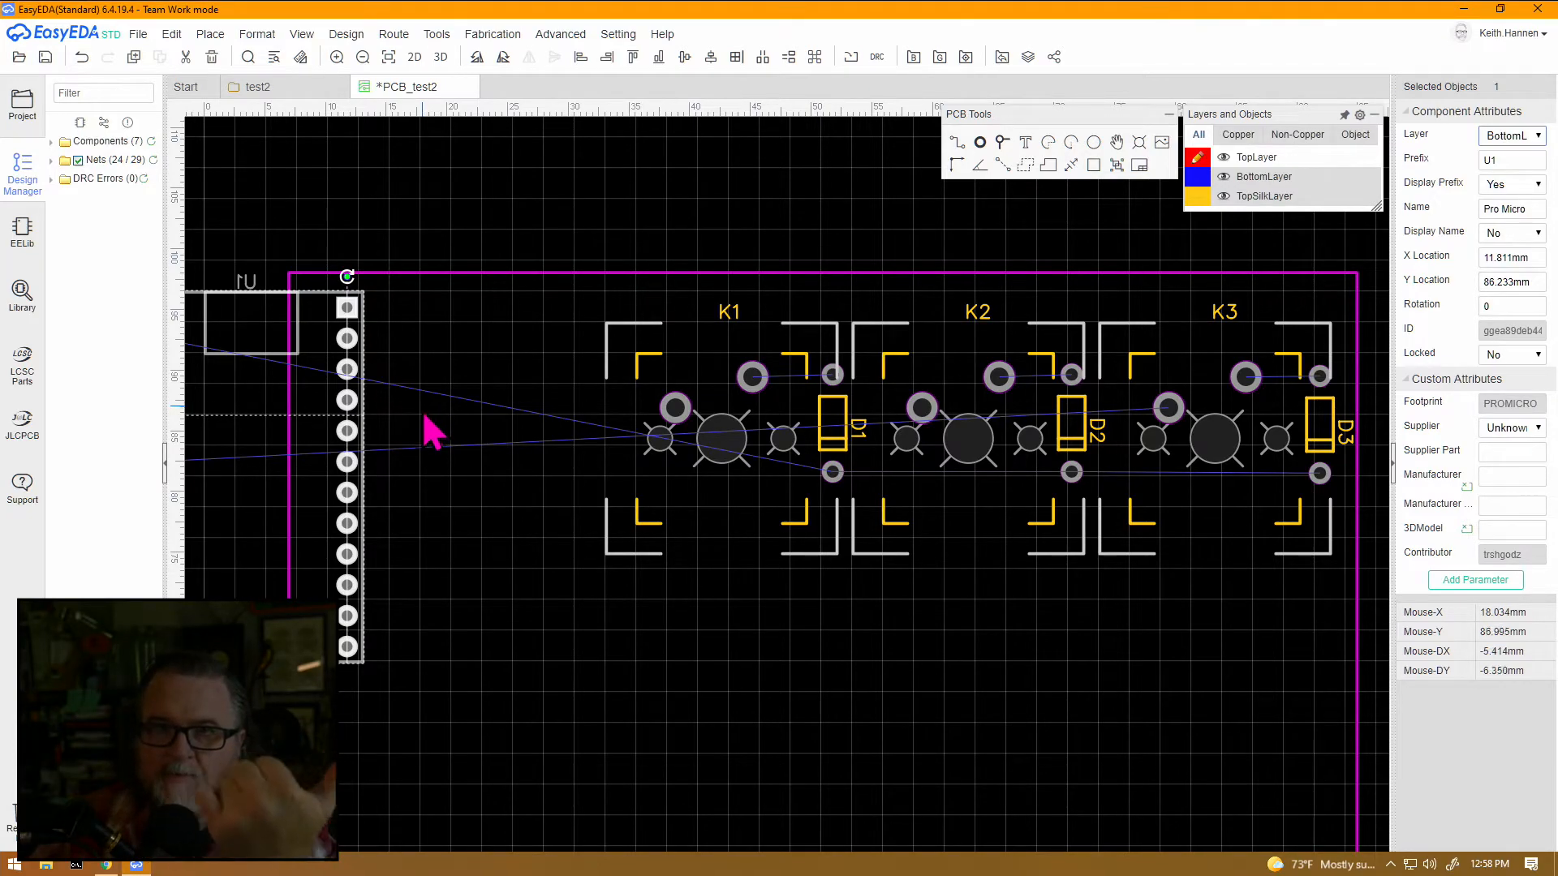
click(1511, 136)
click(1505, 154)
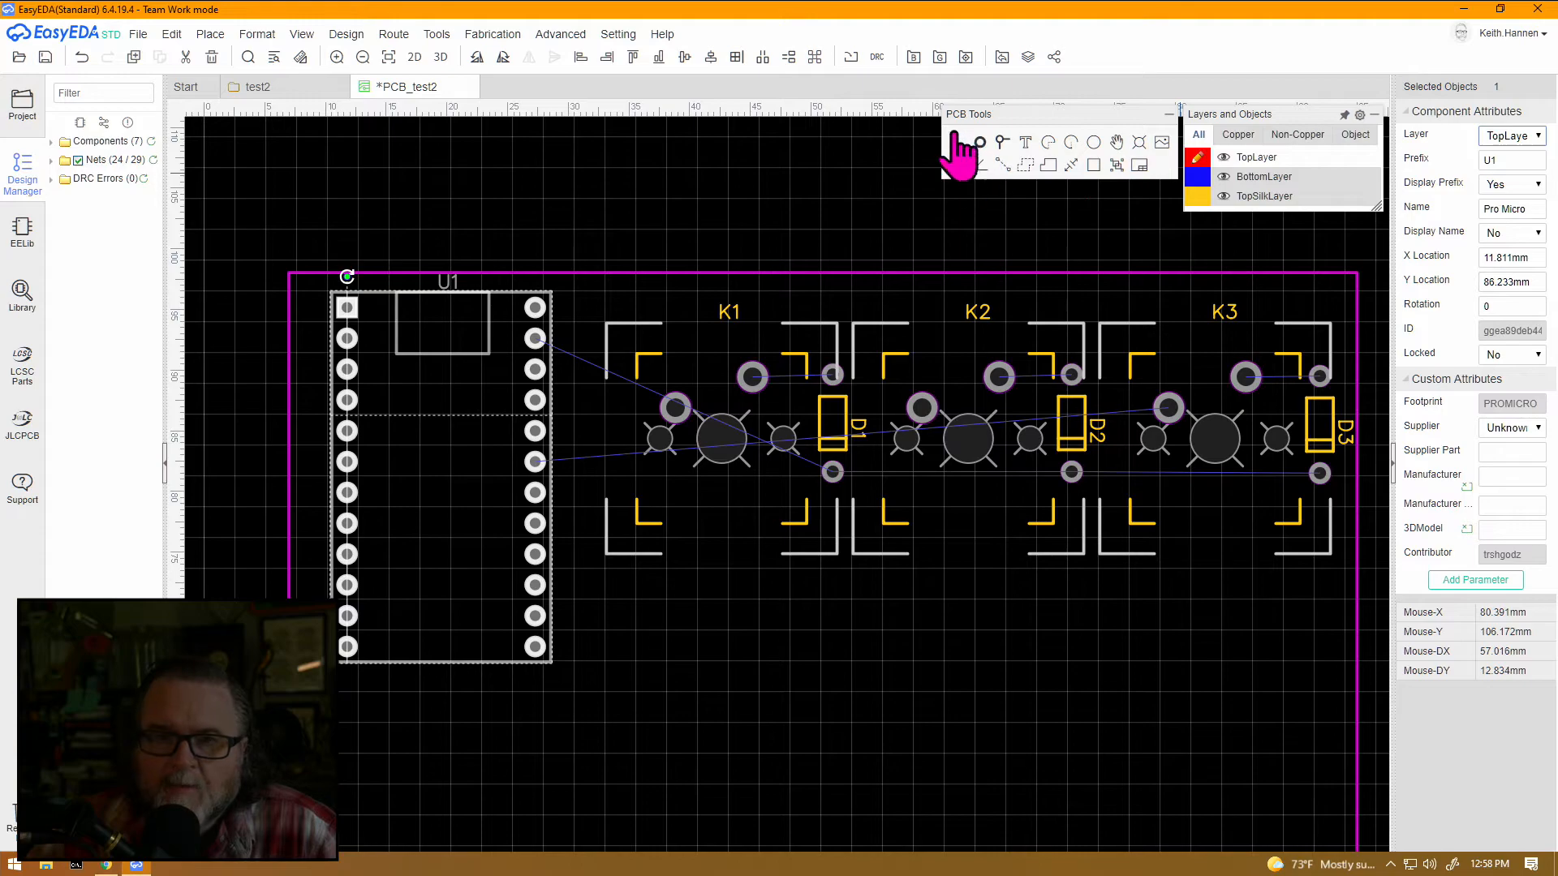
Route top-layer tracks from the upper pads of switches K1, K2 and K3 to the upper pads of diodes D1, D2 and D3.
click(958, 145)
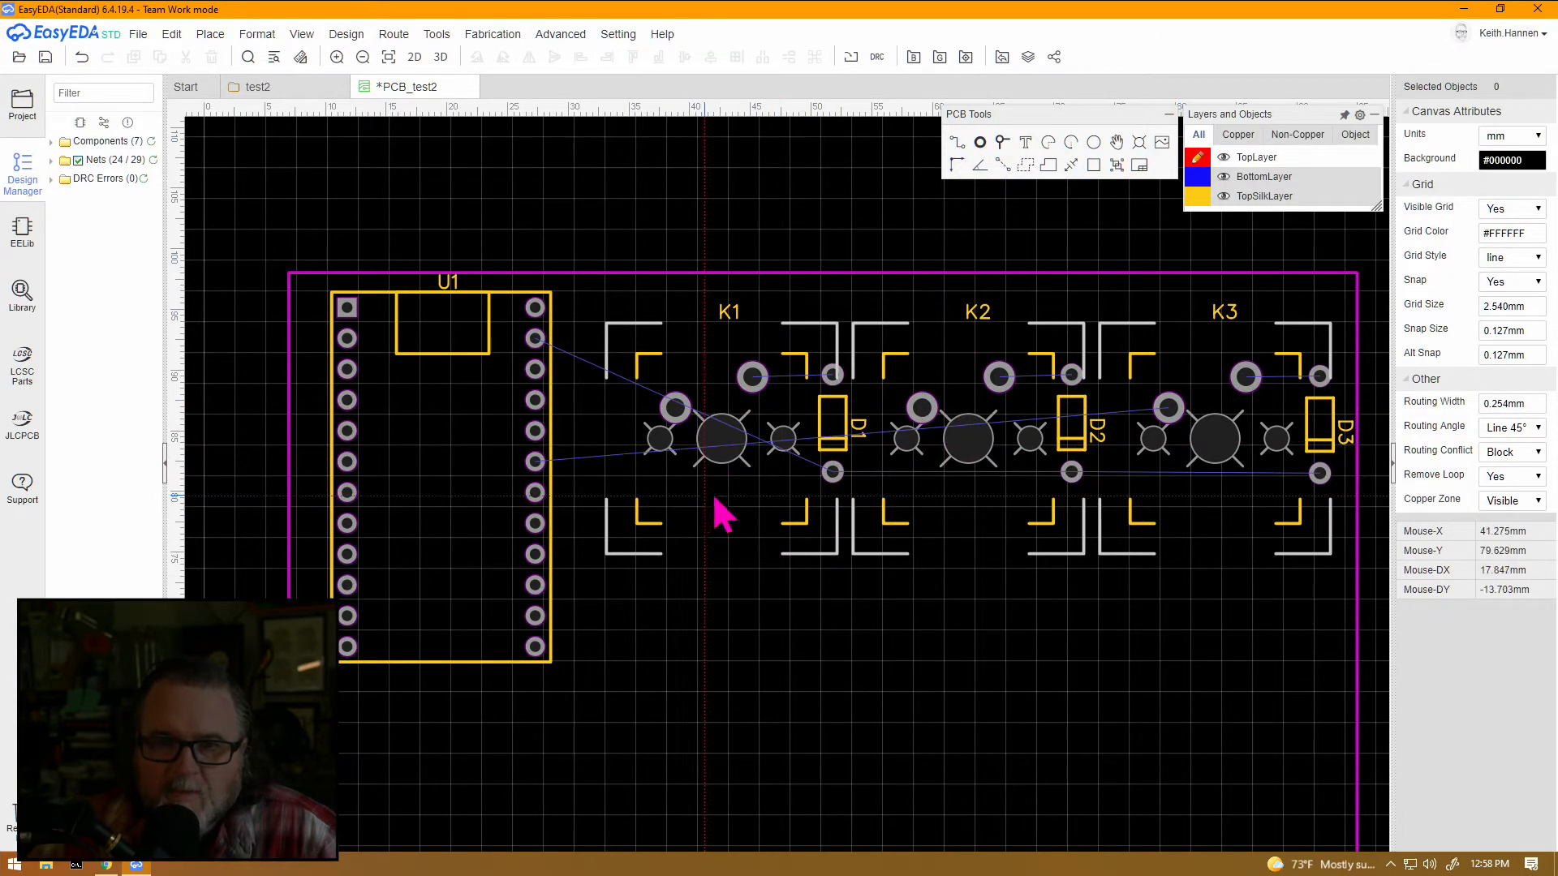
click(752, 377)
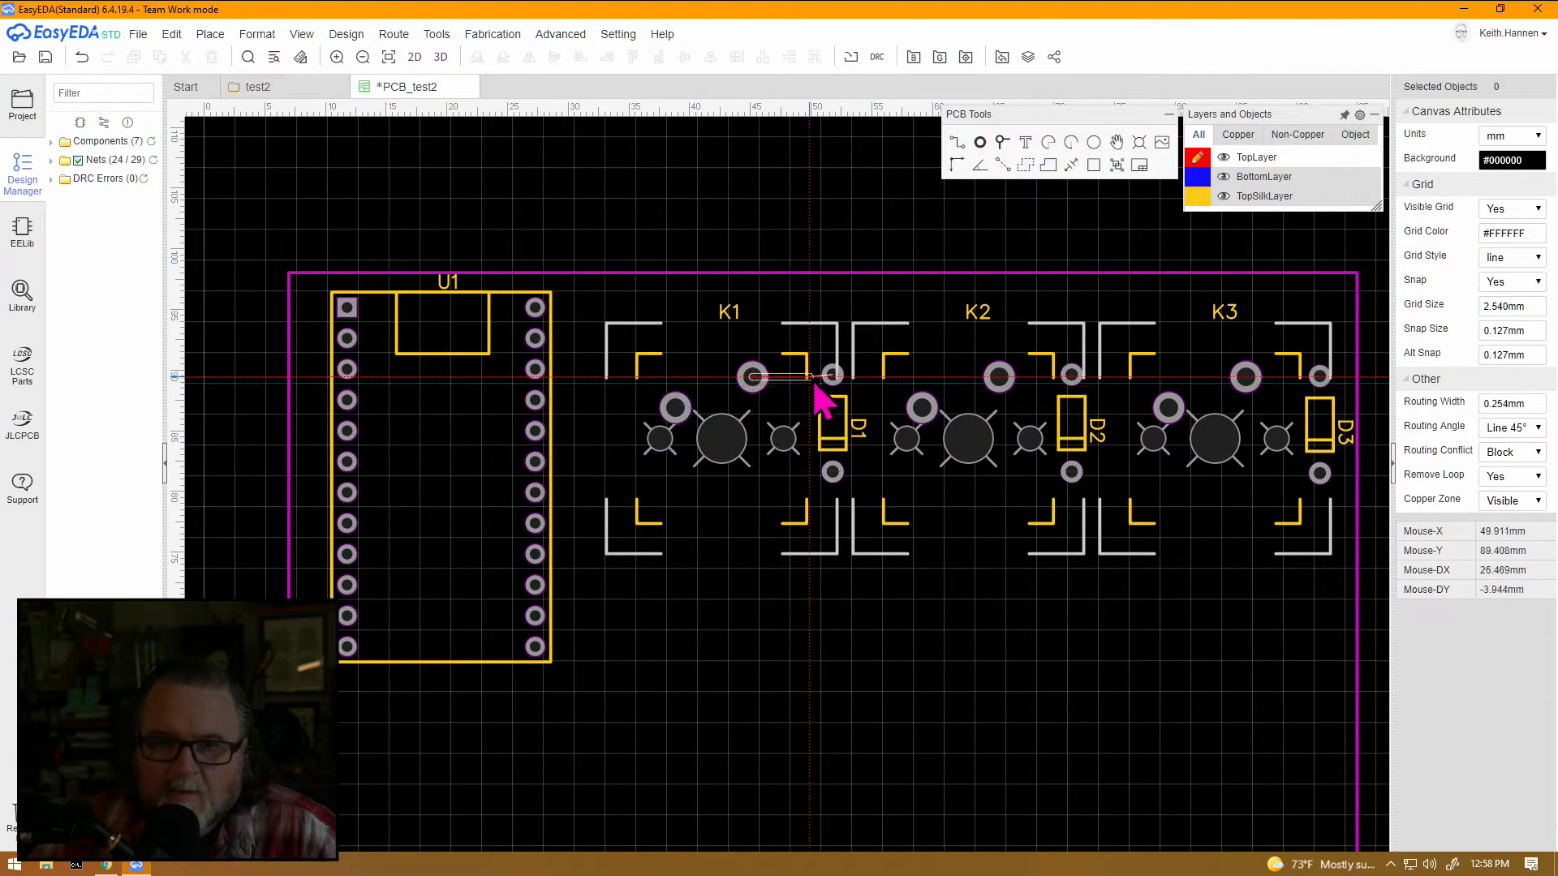
click(999, 376)
click(1071, 375)
click(1245, 376)
click(1320, 377)
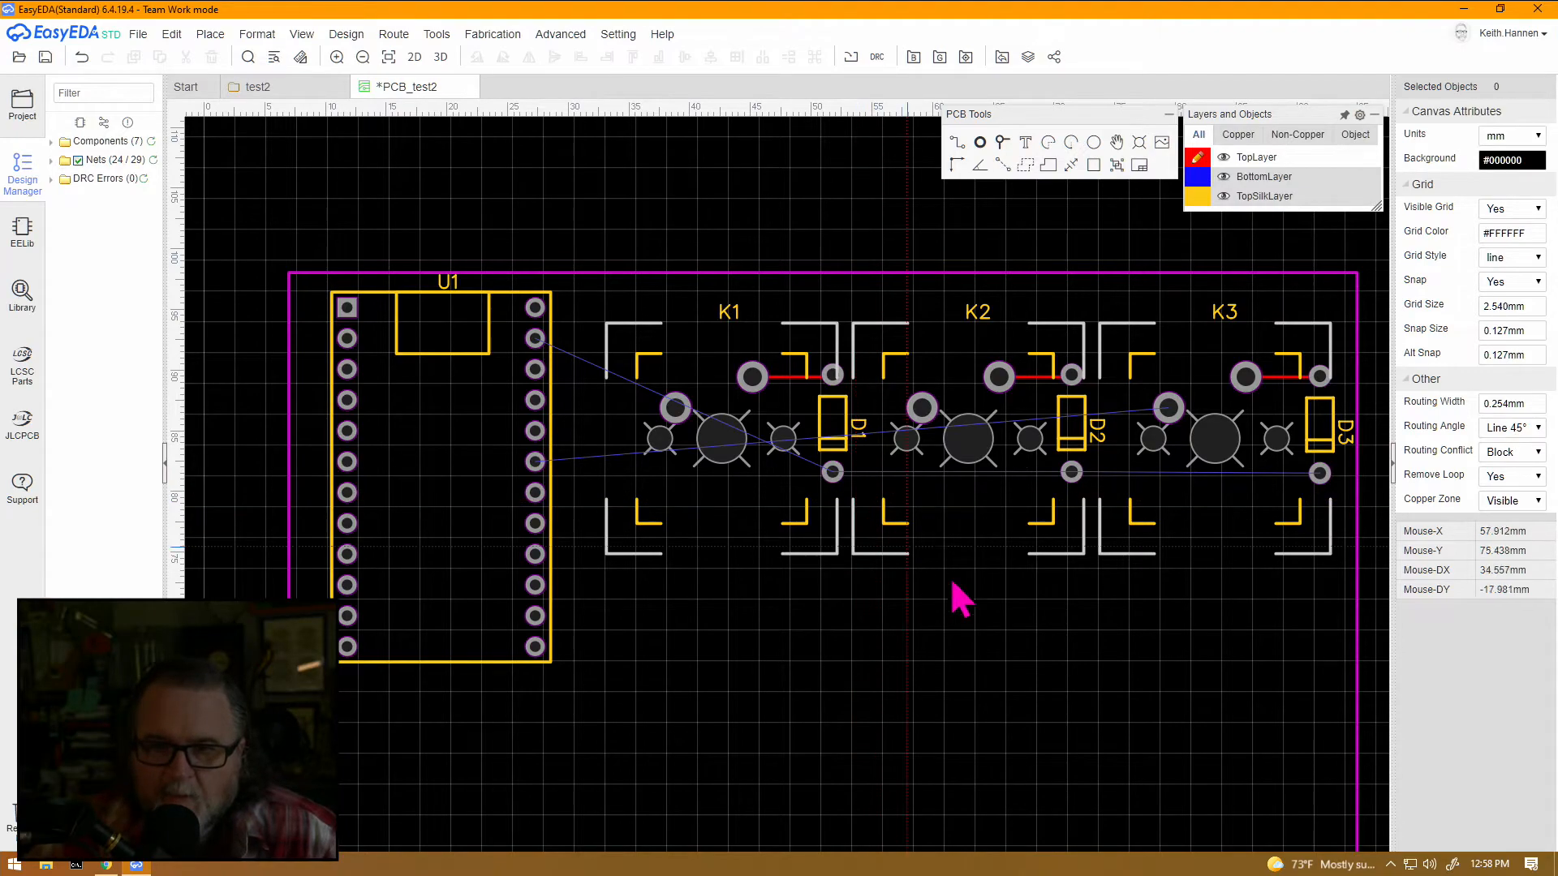
Route a straight top-layer track linking the lower pads of diodes D1, D2 and D3.
click(832, 472)
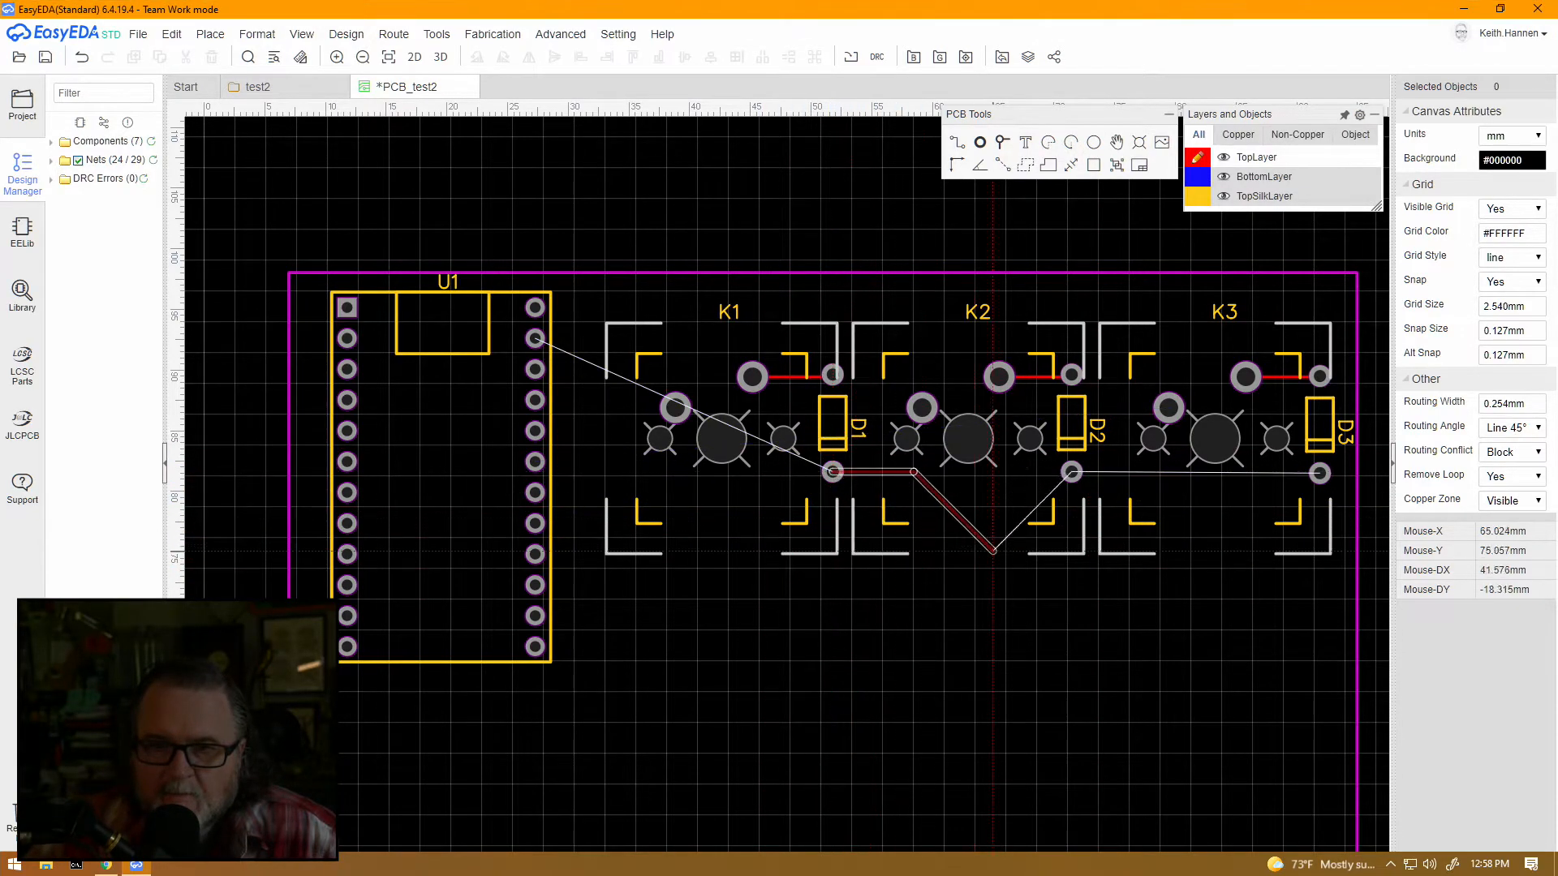
click(1071, 473)
click(1071, 472)
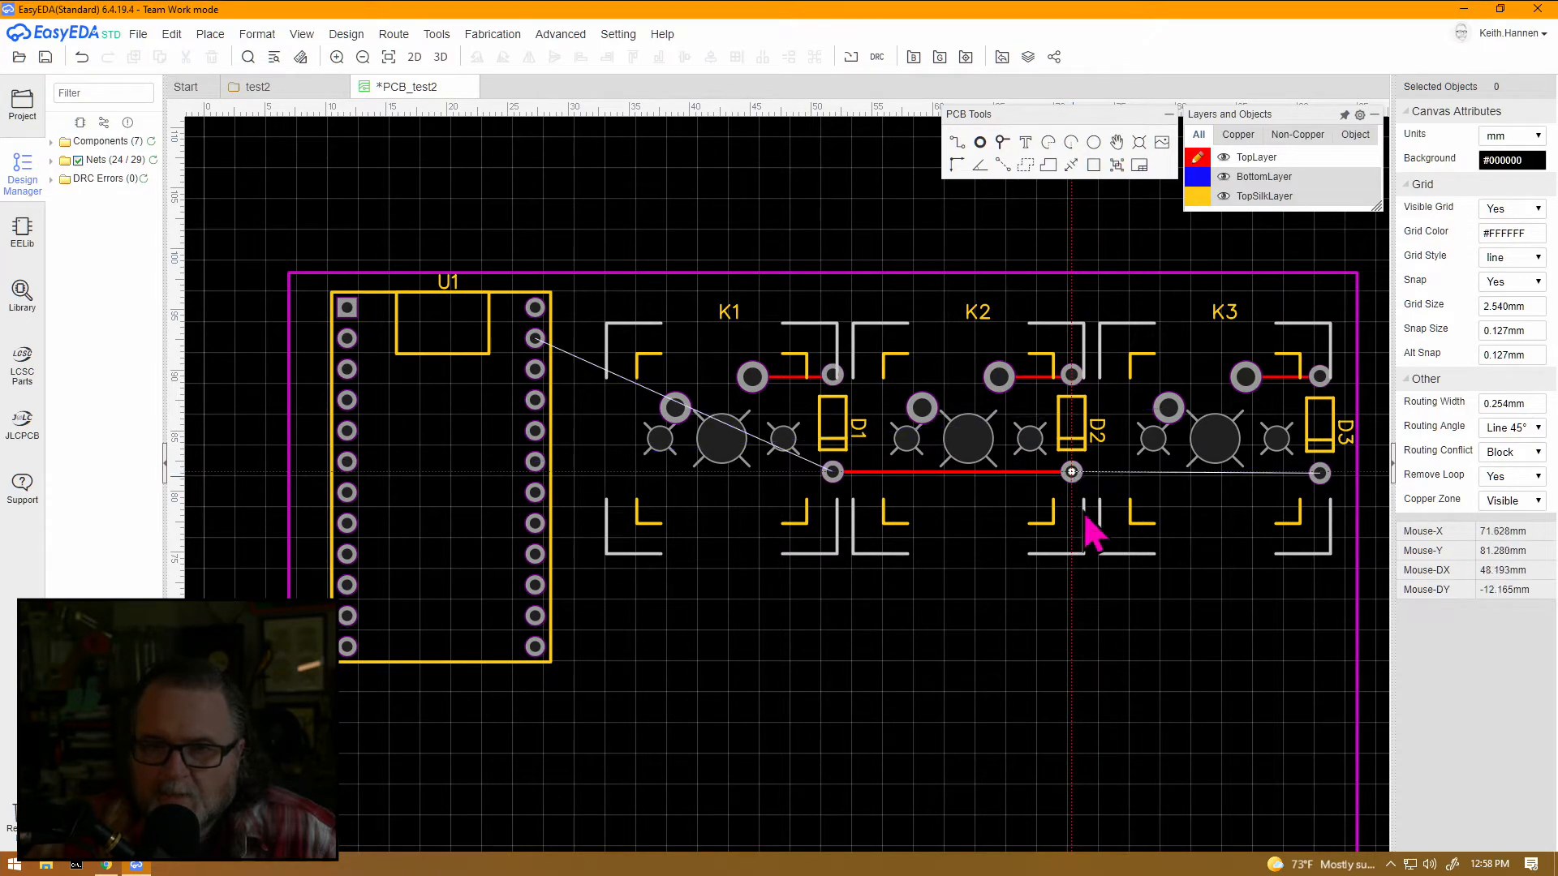
click(1320, 473)
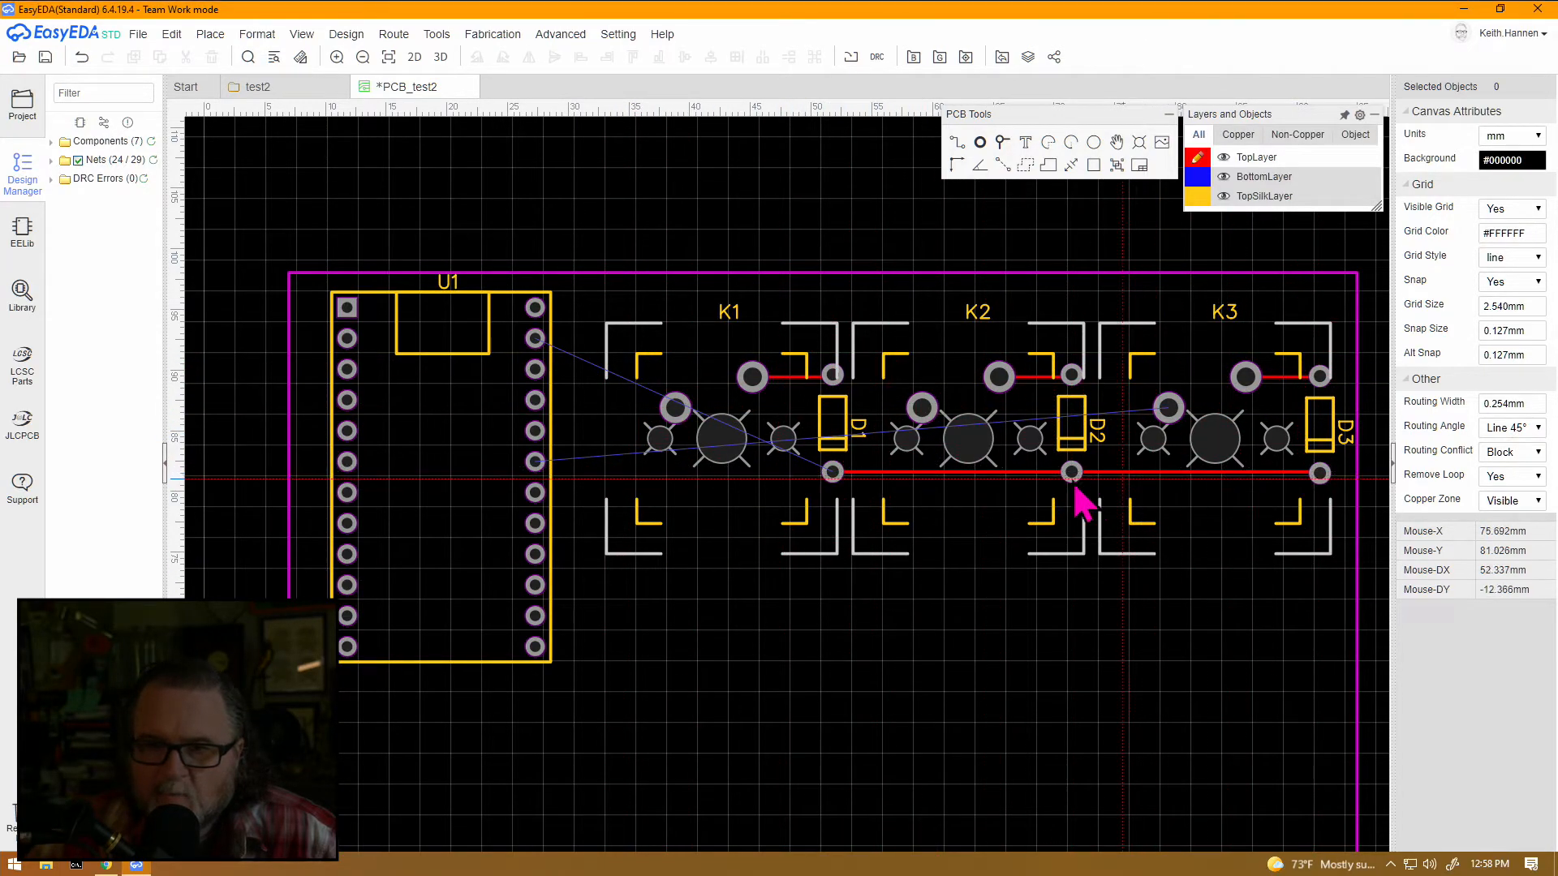
Route a top-layer track from D1's lower pad up around the diode and across K1 to the Pro Micro's GND pad.
click(832, 472)
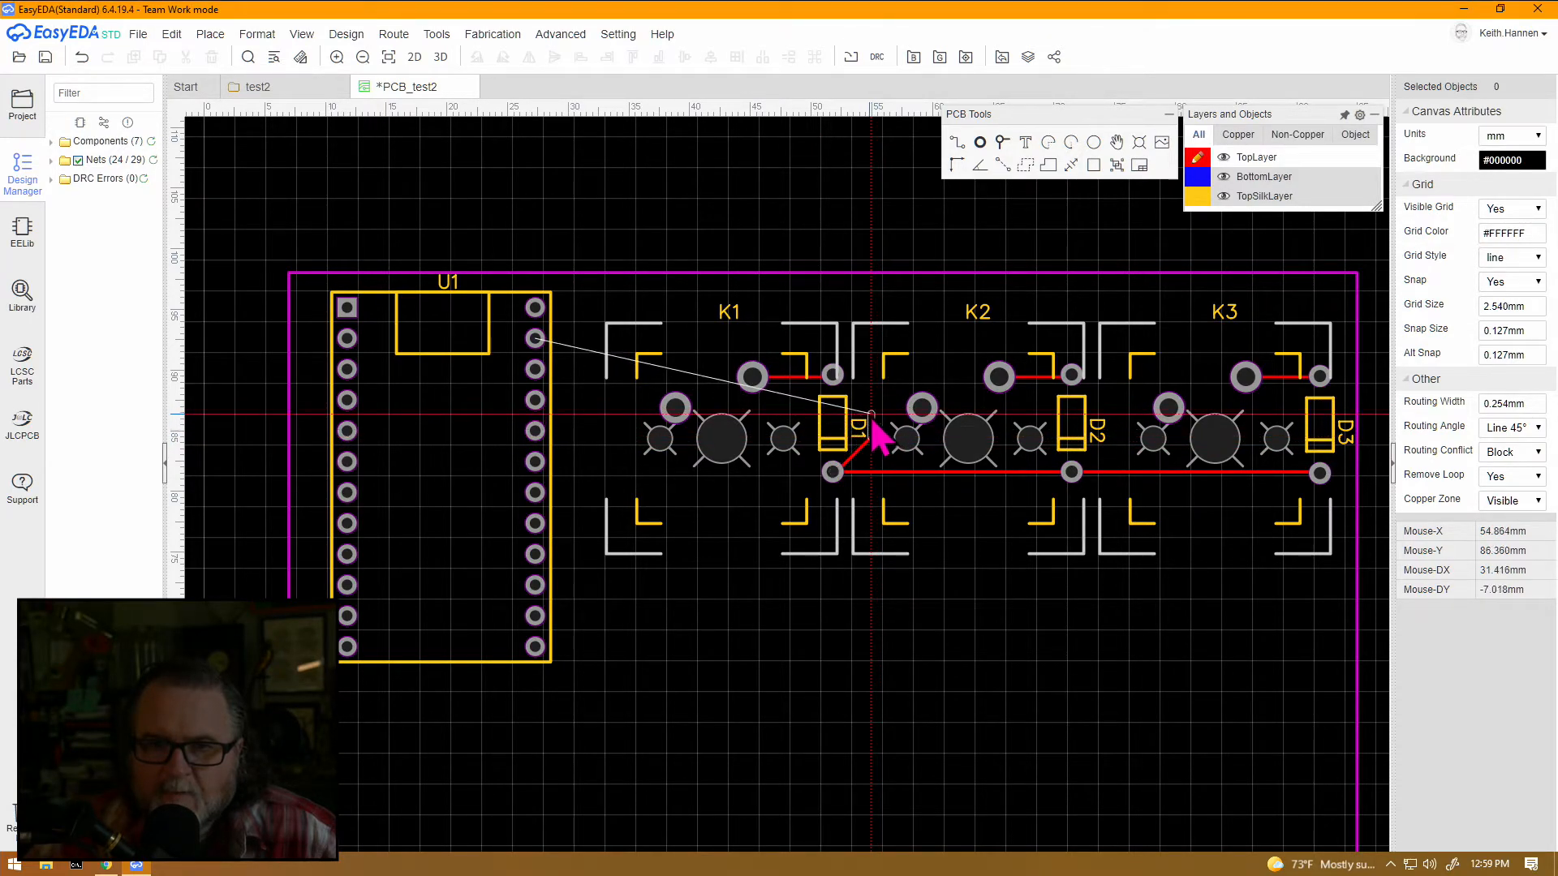
click(871, 358)
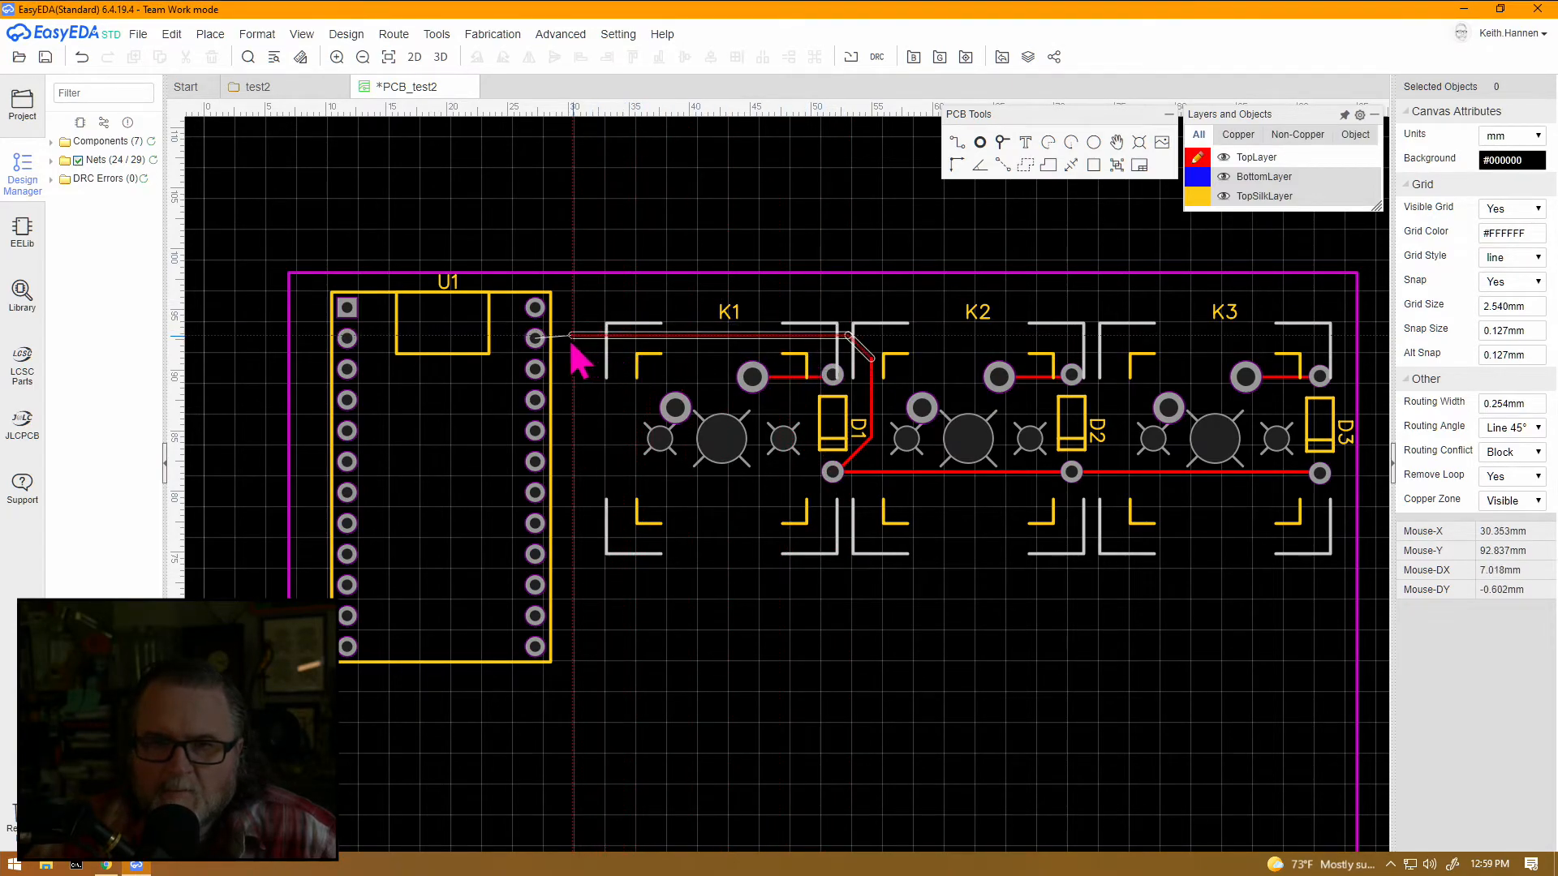
click(534, 338)
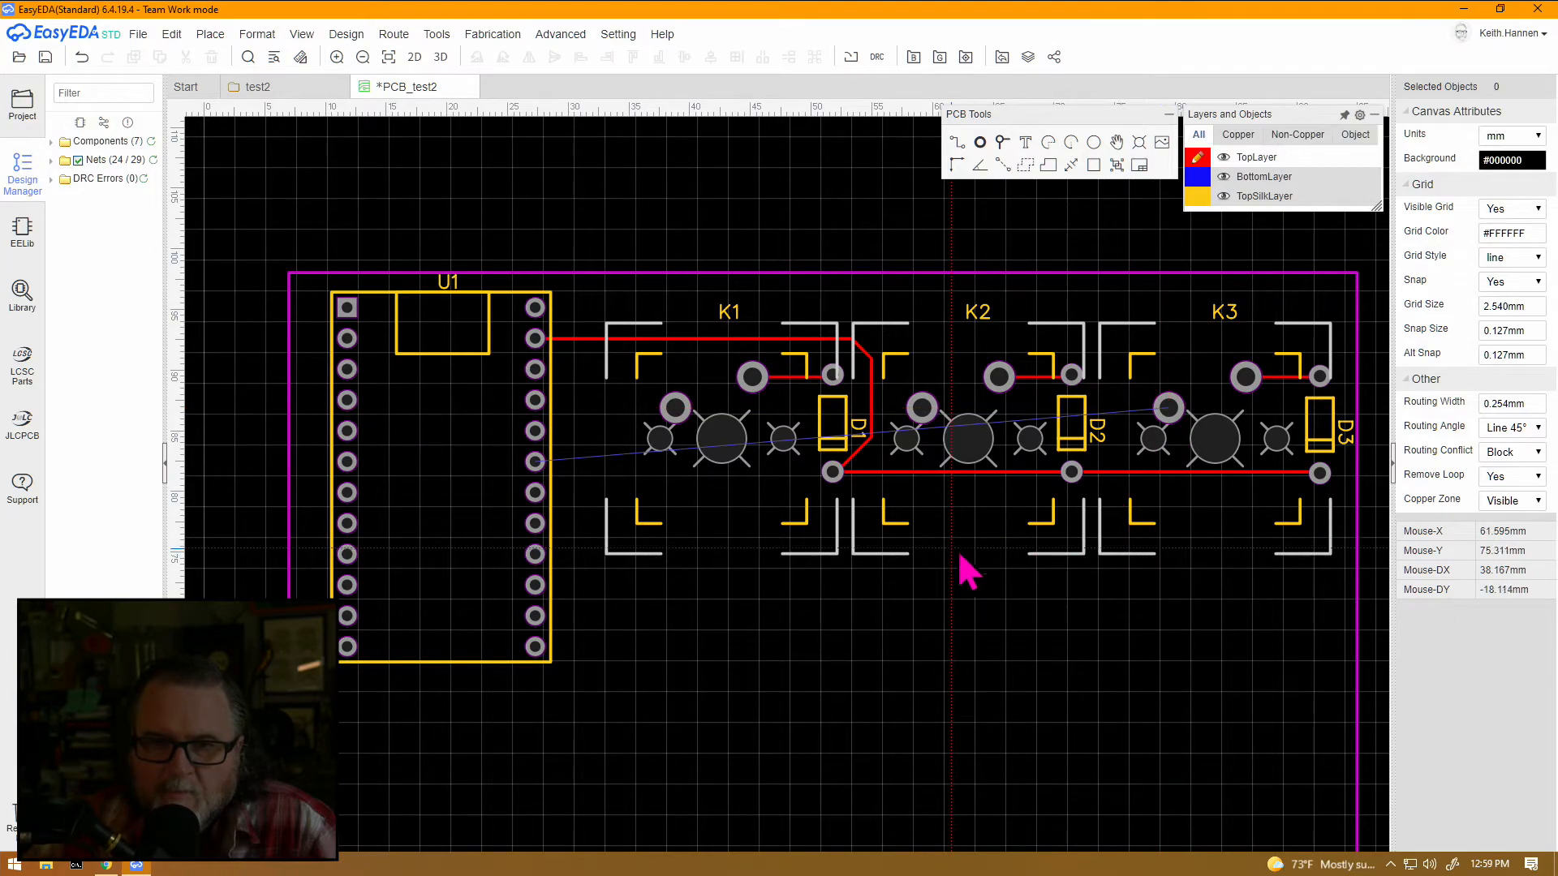
Route a top-layer track from the Pro Micro's NP1 pad beneath the diode row, around D3 and back to K3's left pad.
scroll(654, 446, up, 4)
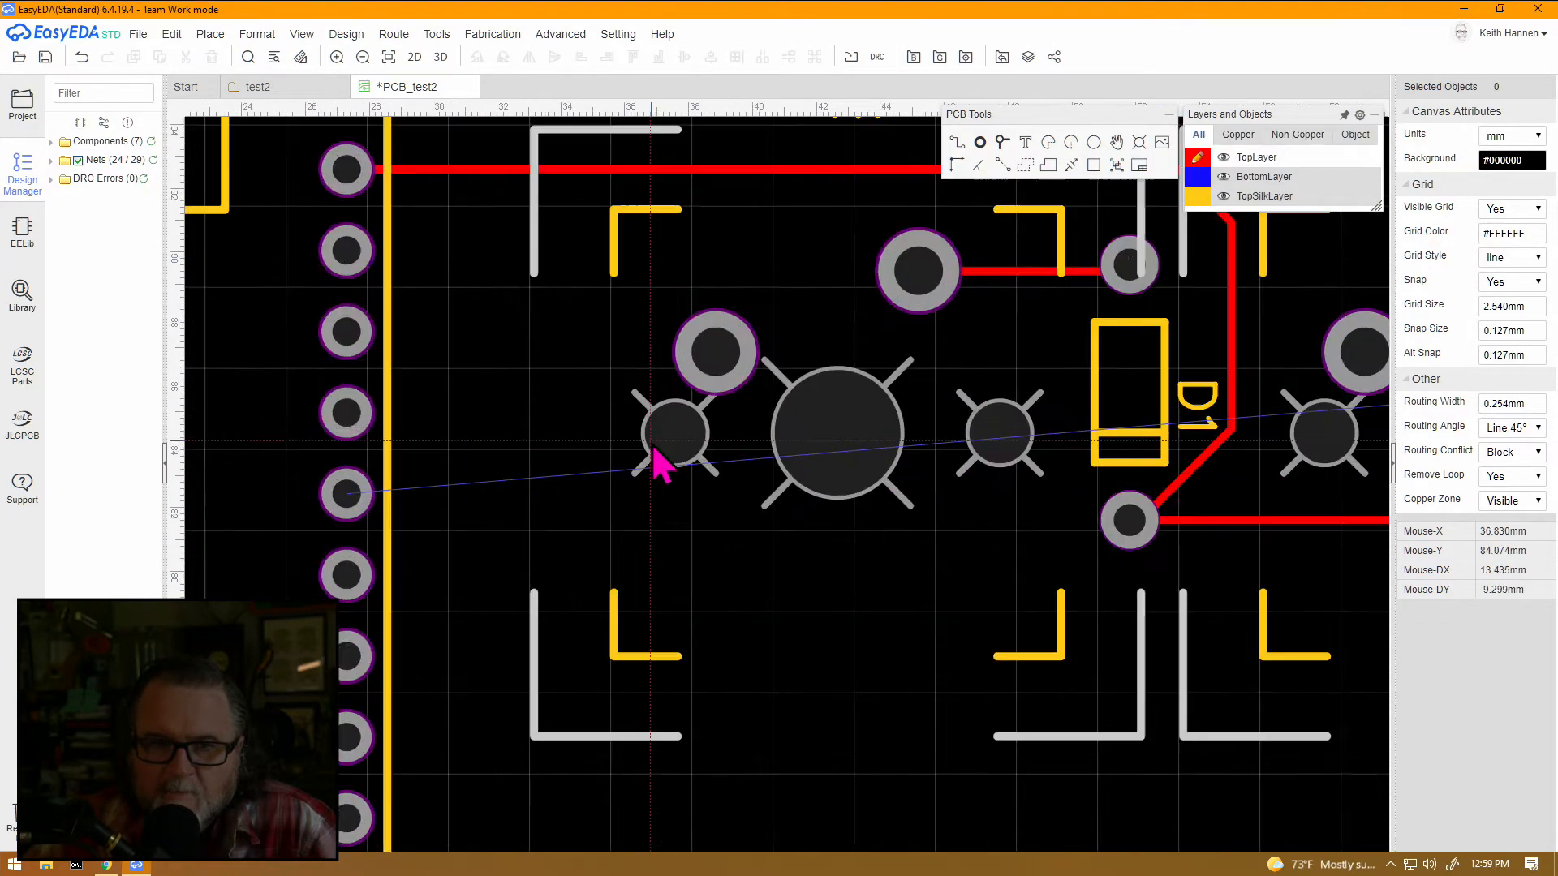
scroll(737, 451, down, 4)
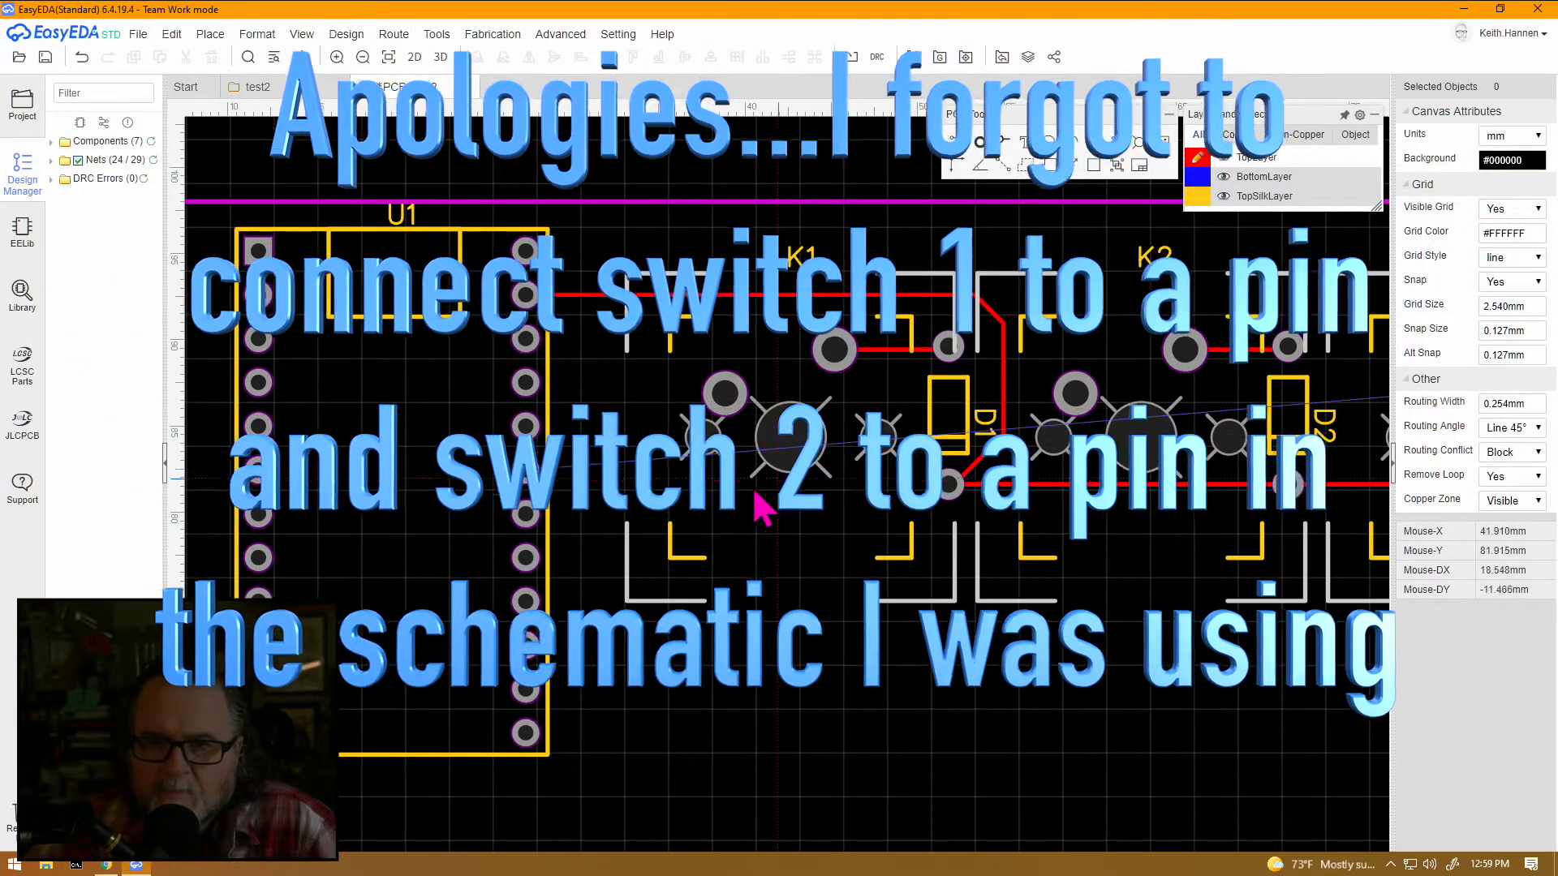
click(526, 471)
scroll(1045, 586, up, 2)
scroll(1045, 578, down, 3)
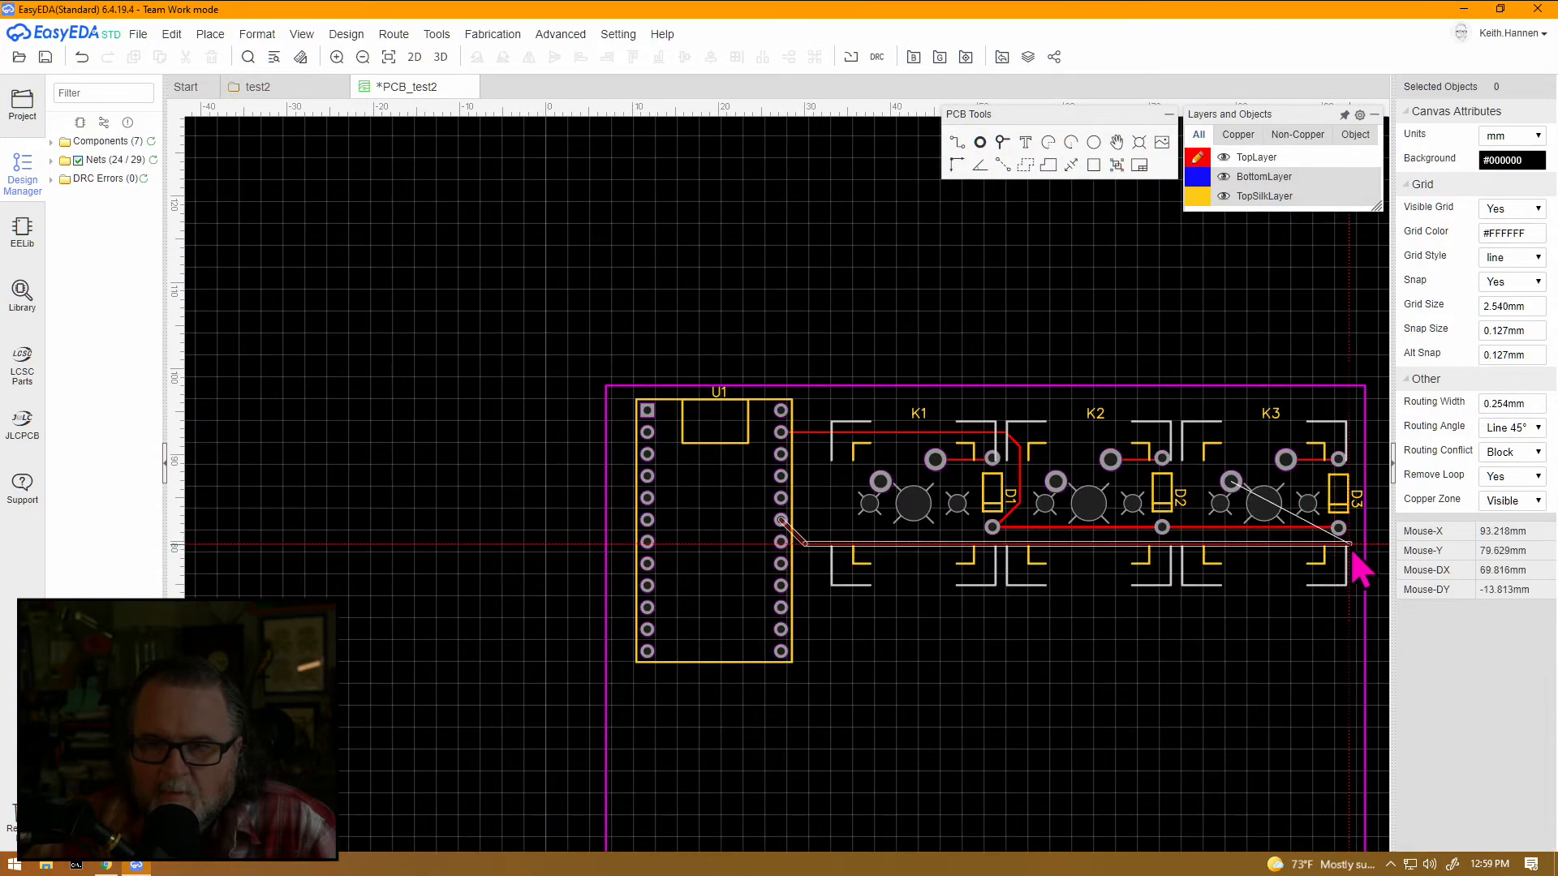
click(1331, 557)
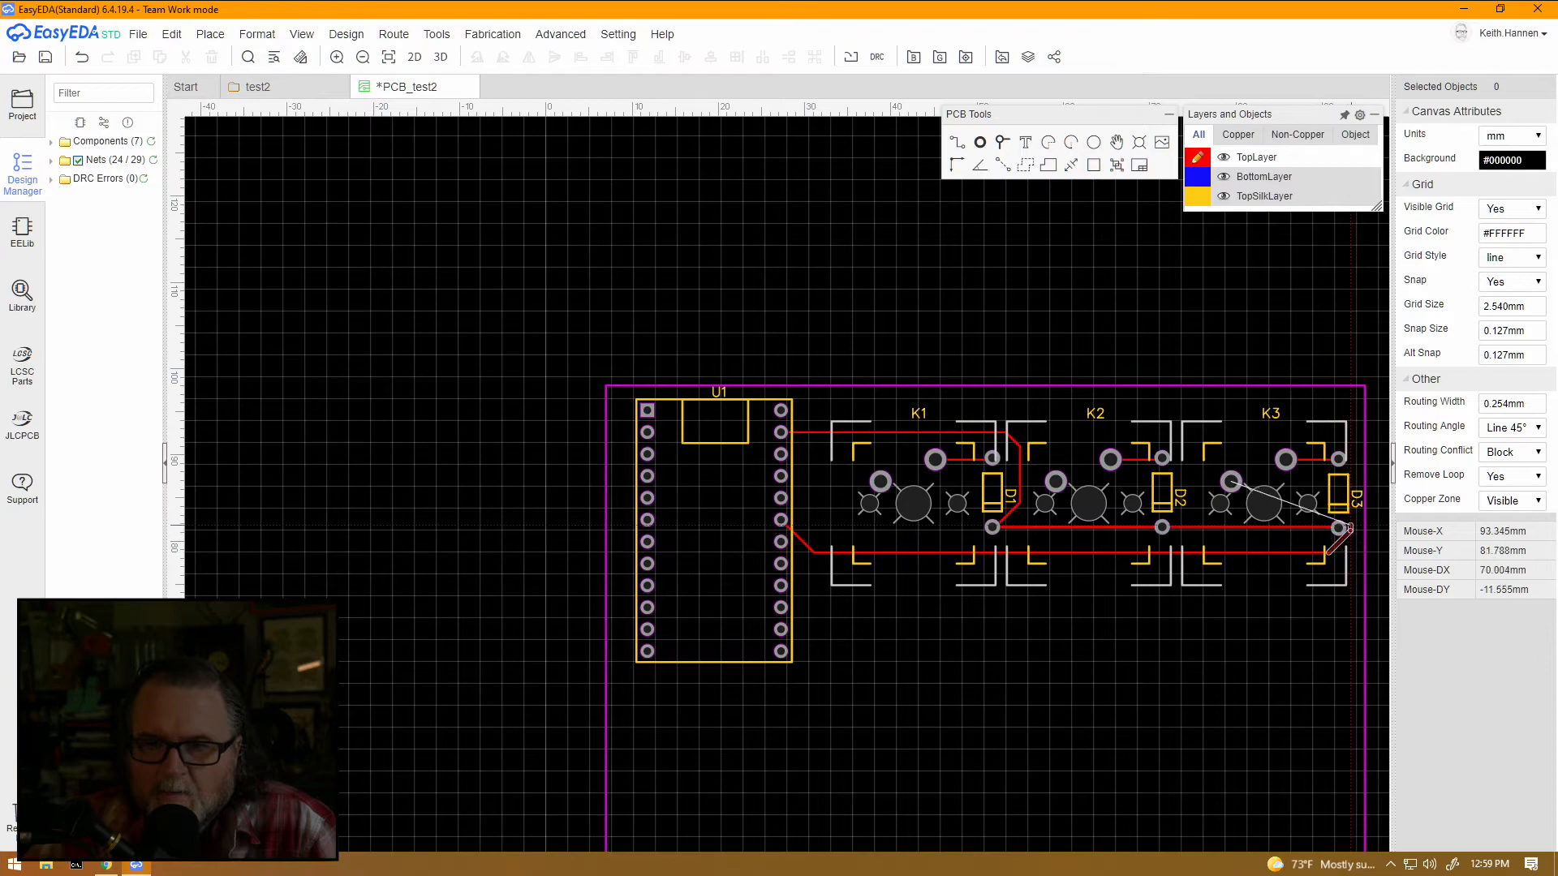
click(1359, 453)
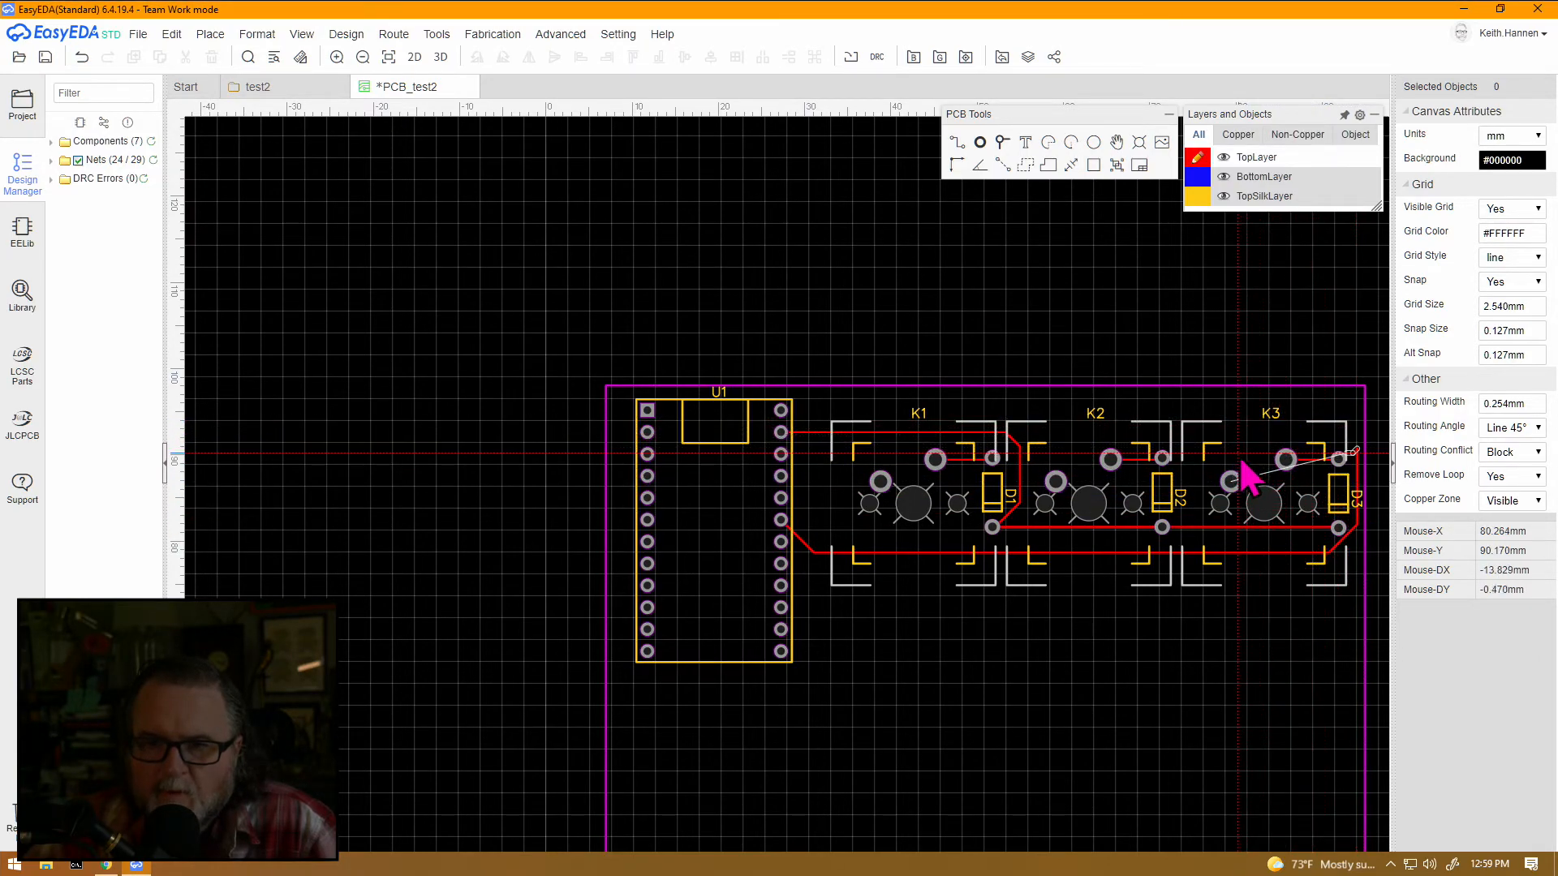
click(1256, 443)
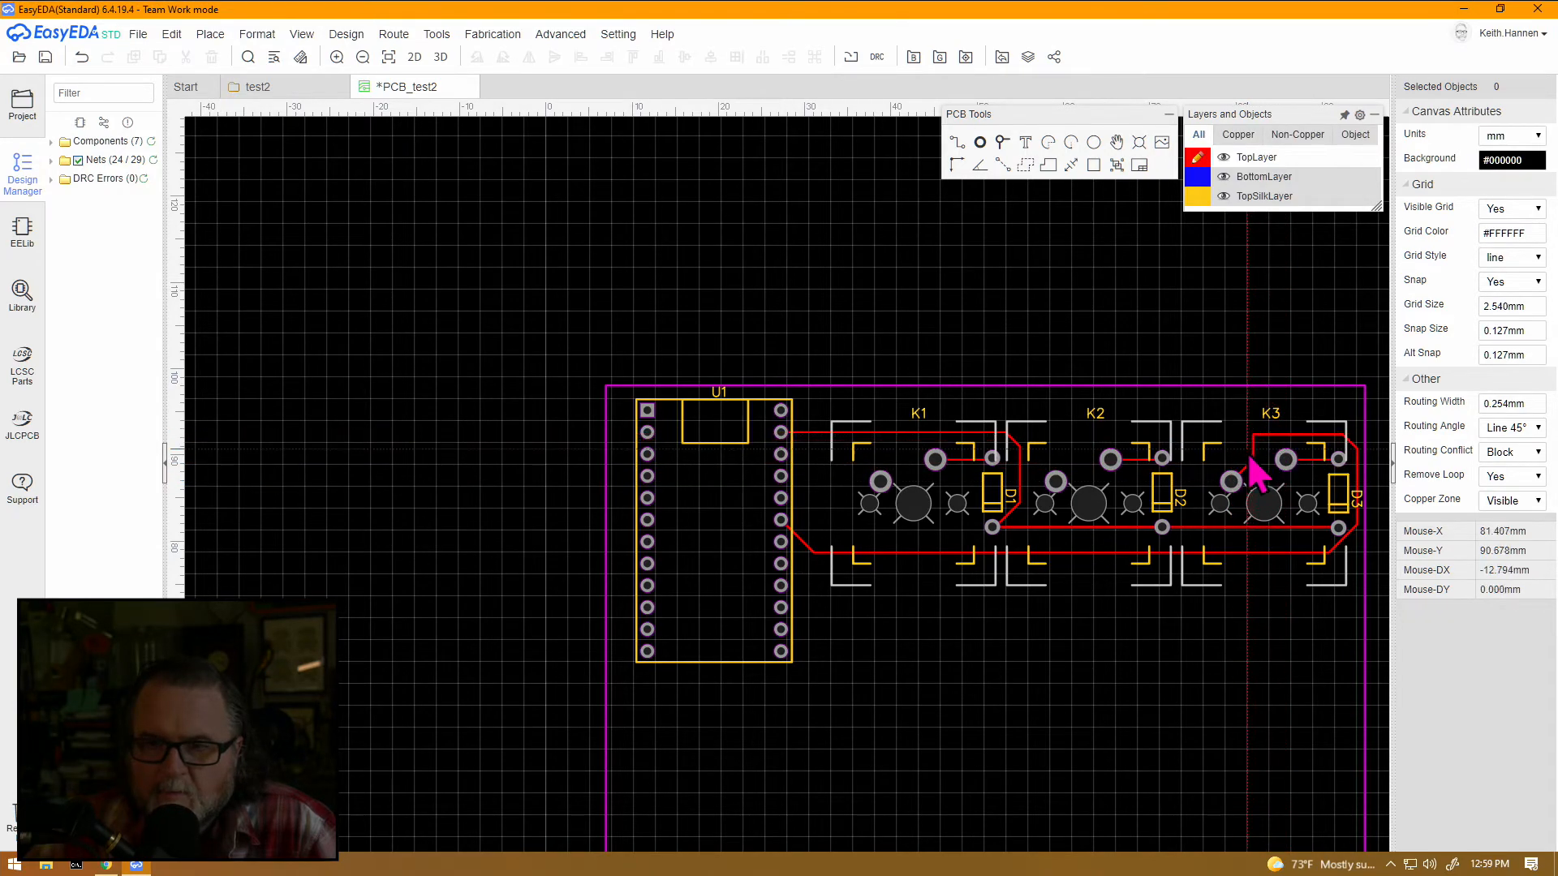
right_drag(1239, 413, 1240, 407)
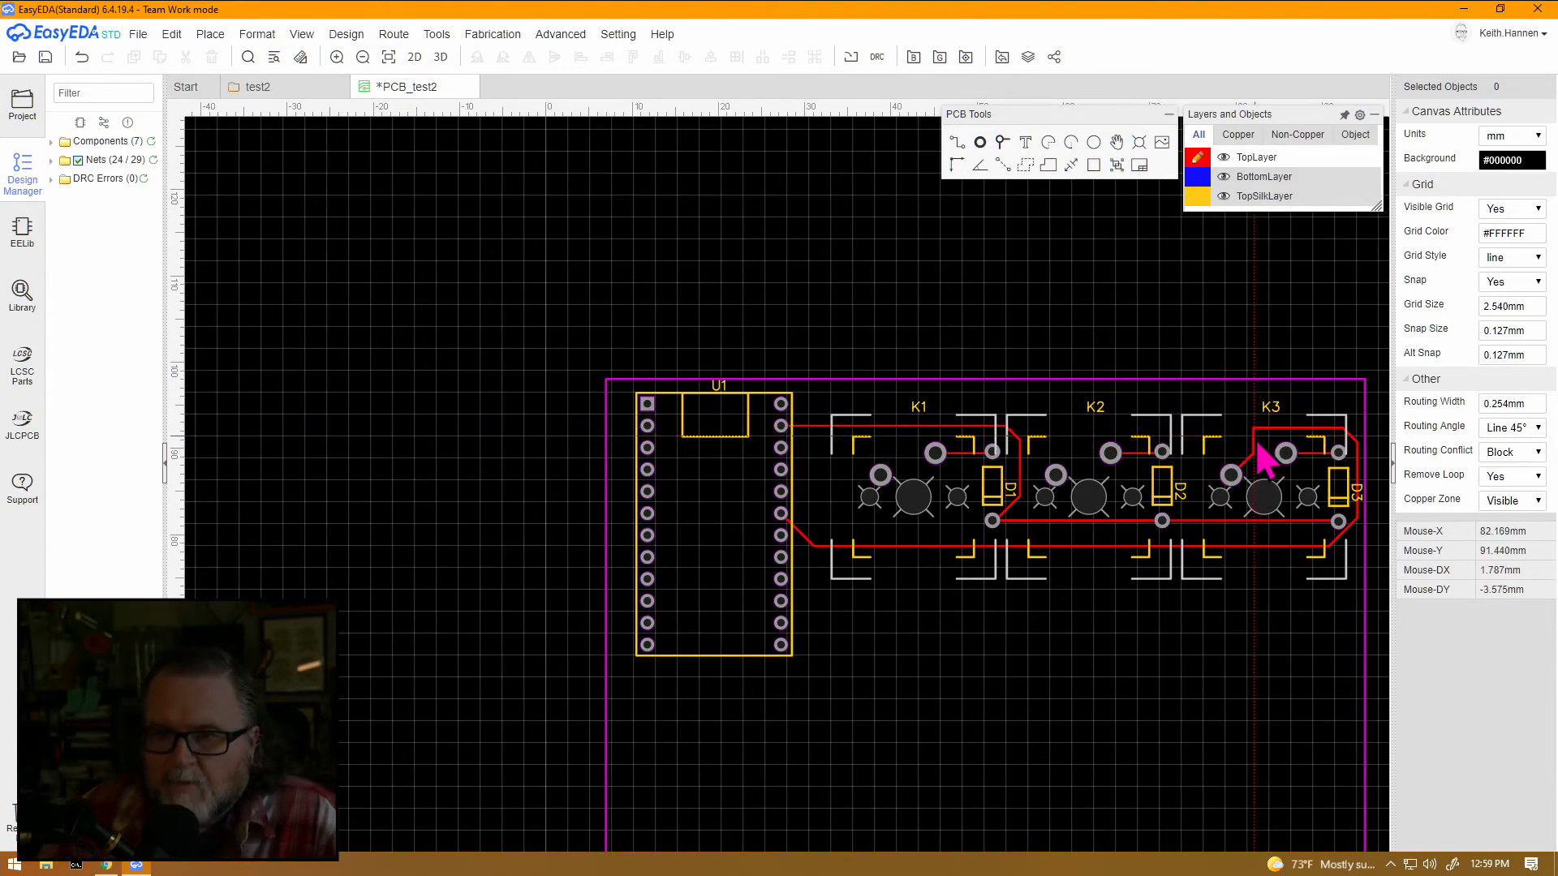
Reshape the NP1 track's corner above K3 into a single diagonal segment ending at K3's left pad.
scroll(1242, 445, up, 3)
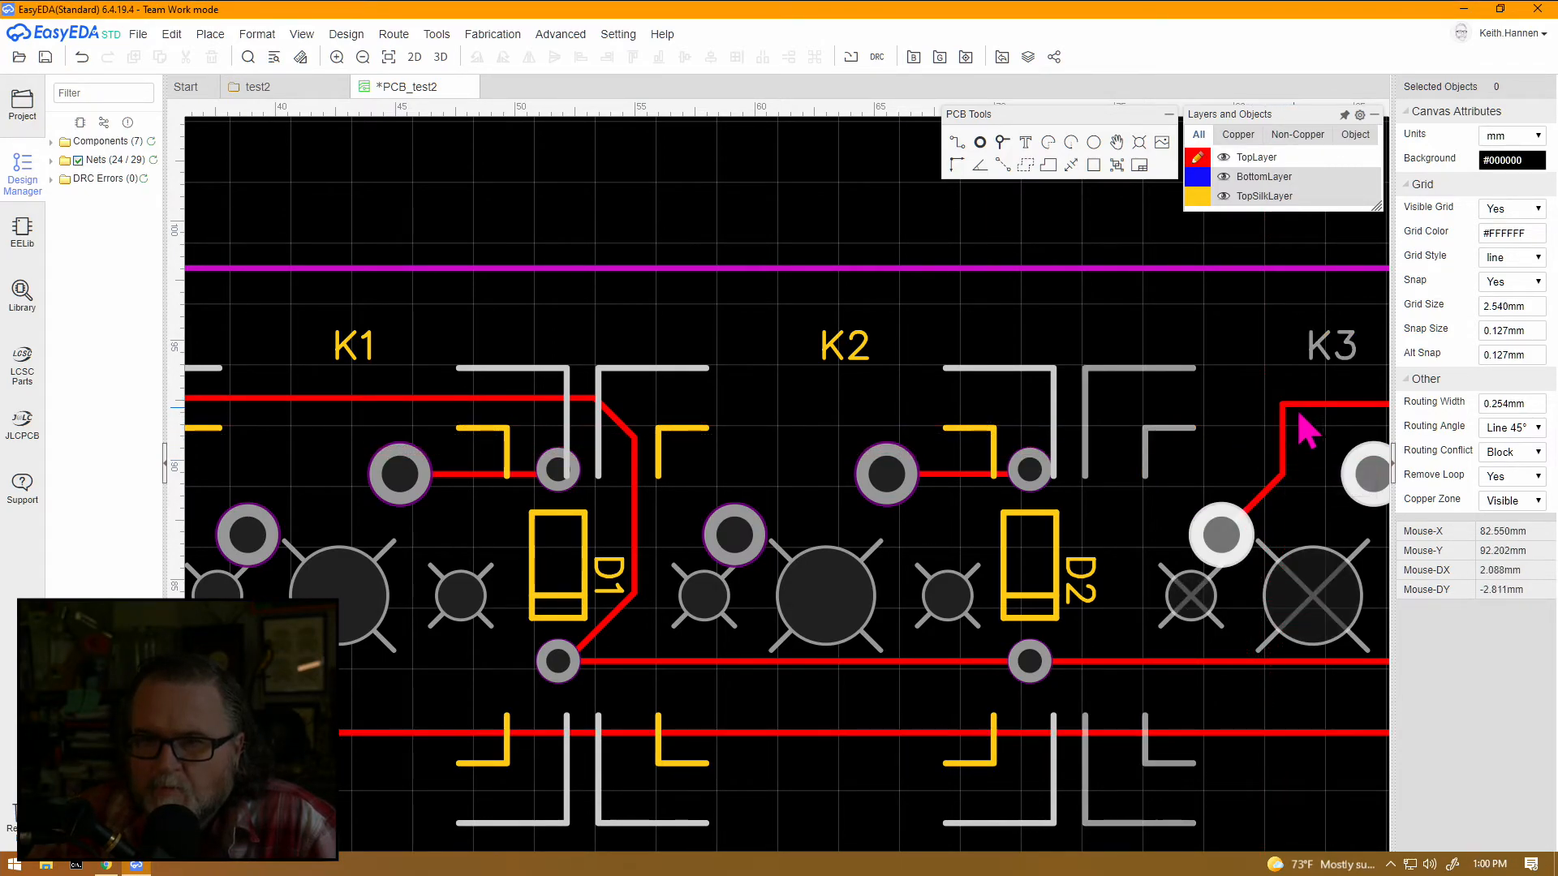
mouse_move(1285, 451)
mouse_down()
mouse_move(1305, 448)
mouse_move(1187, 438)
mouse_move(1304, 435)
mouse_up()
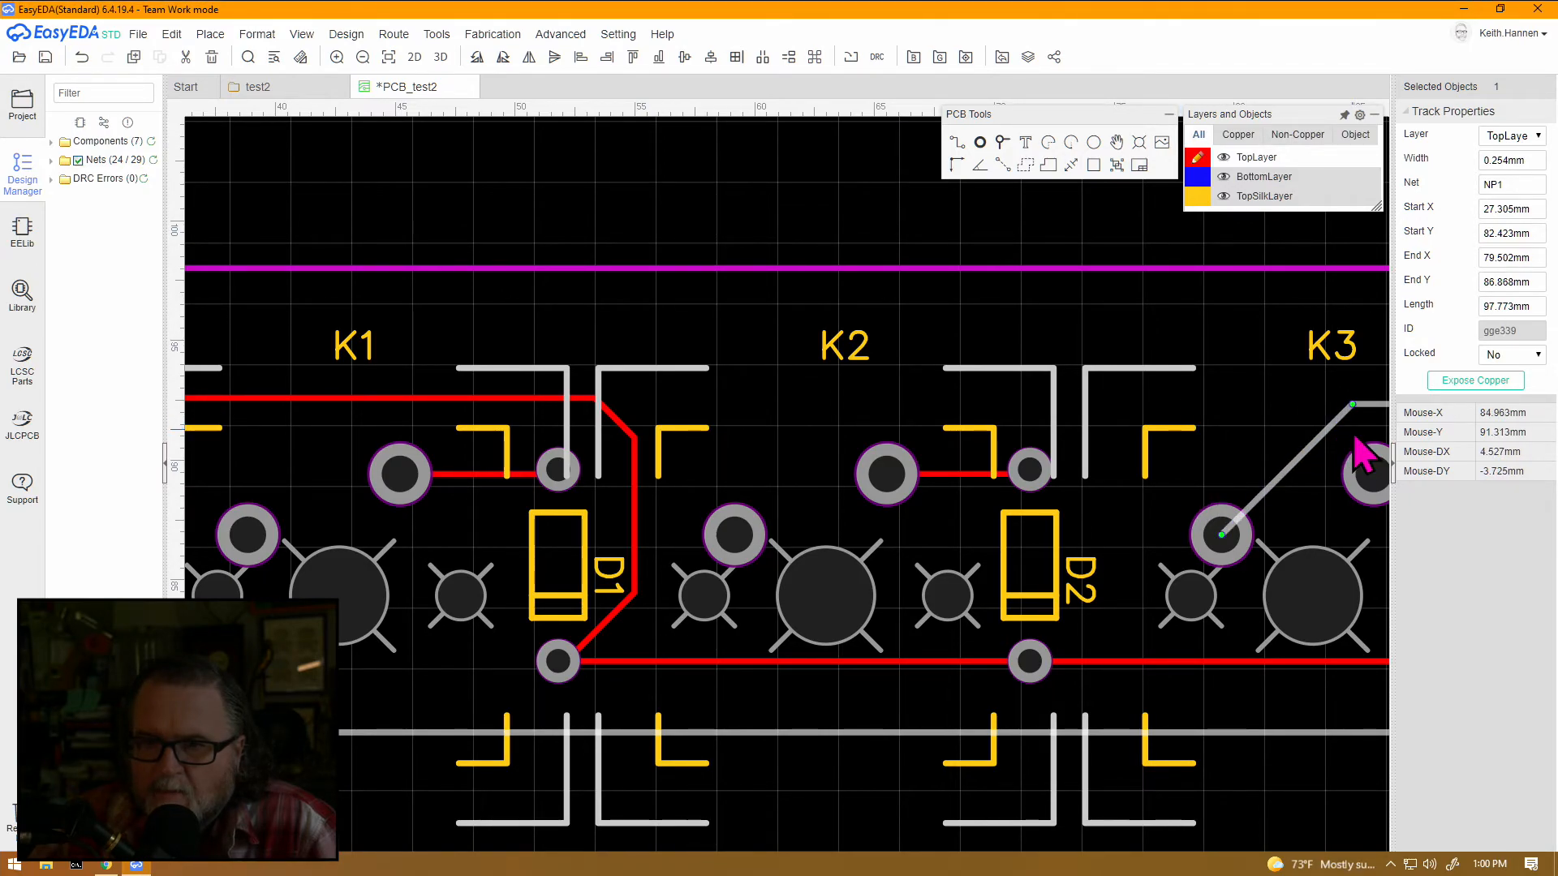
scroll(1207, 483, down, 5)
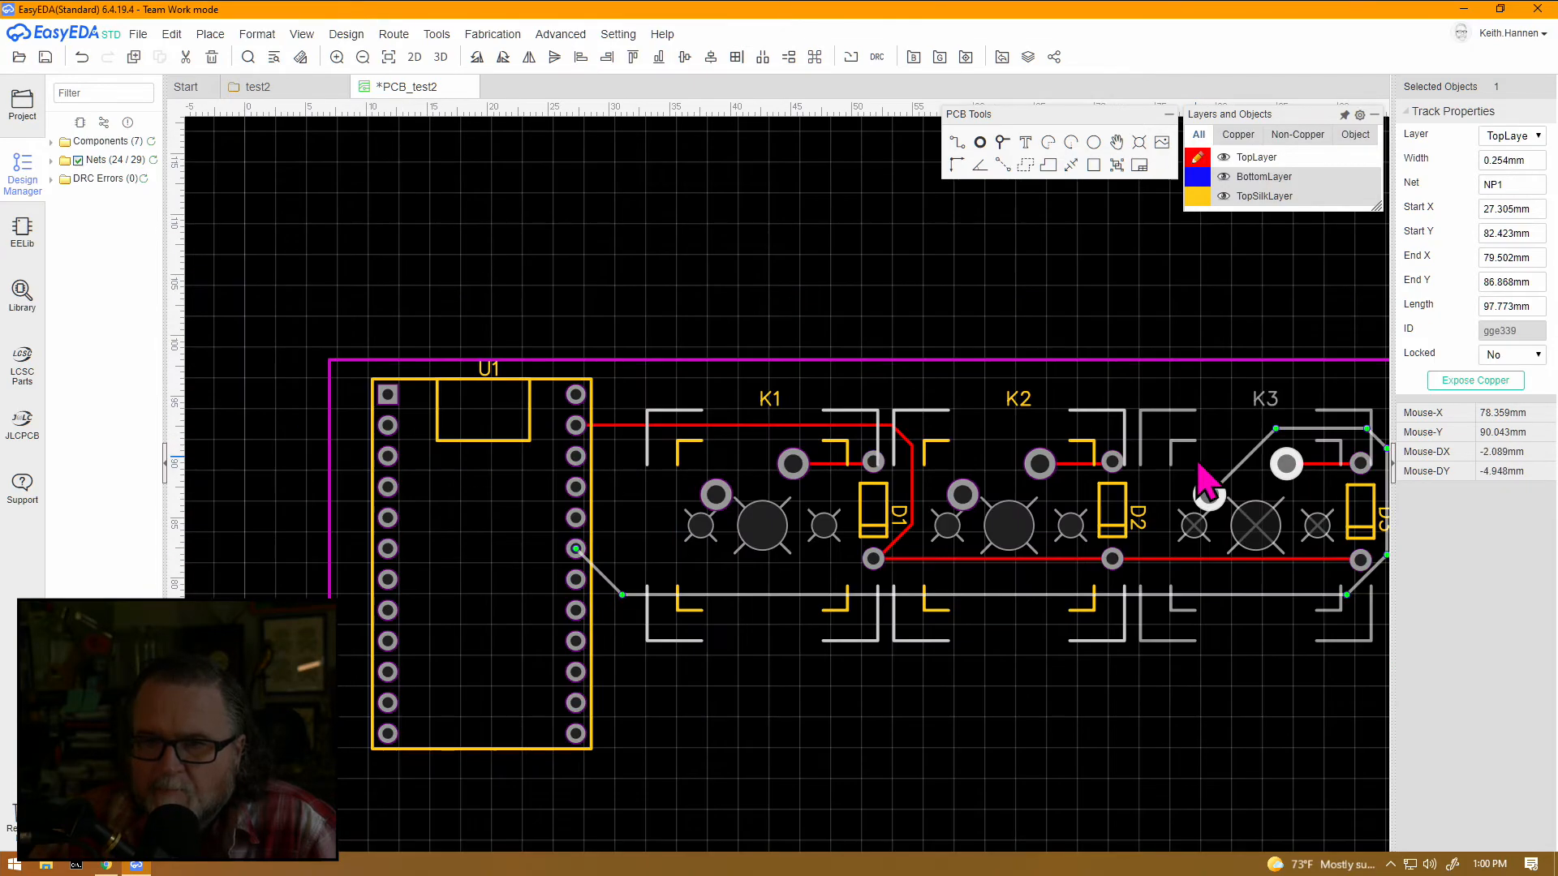
scroll(1152, 576, up, 2)
right_click(1070, 542)
click(1017, 548)
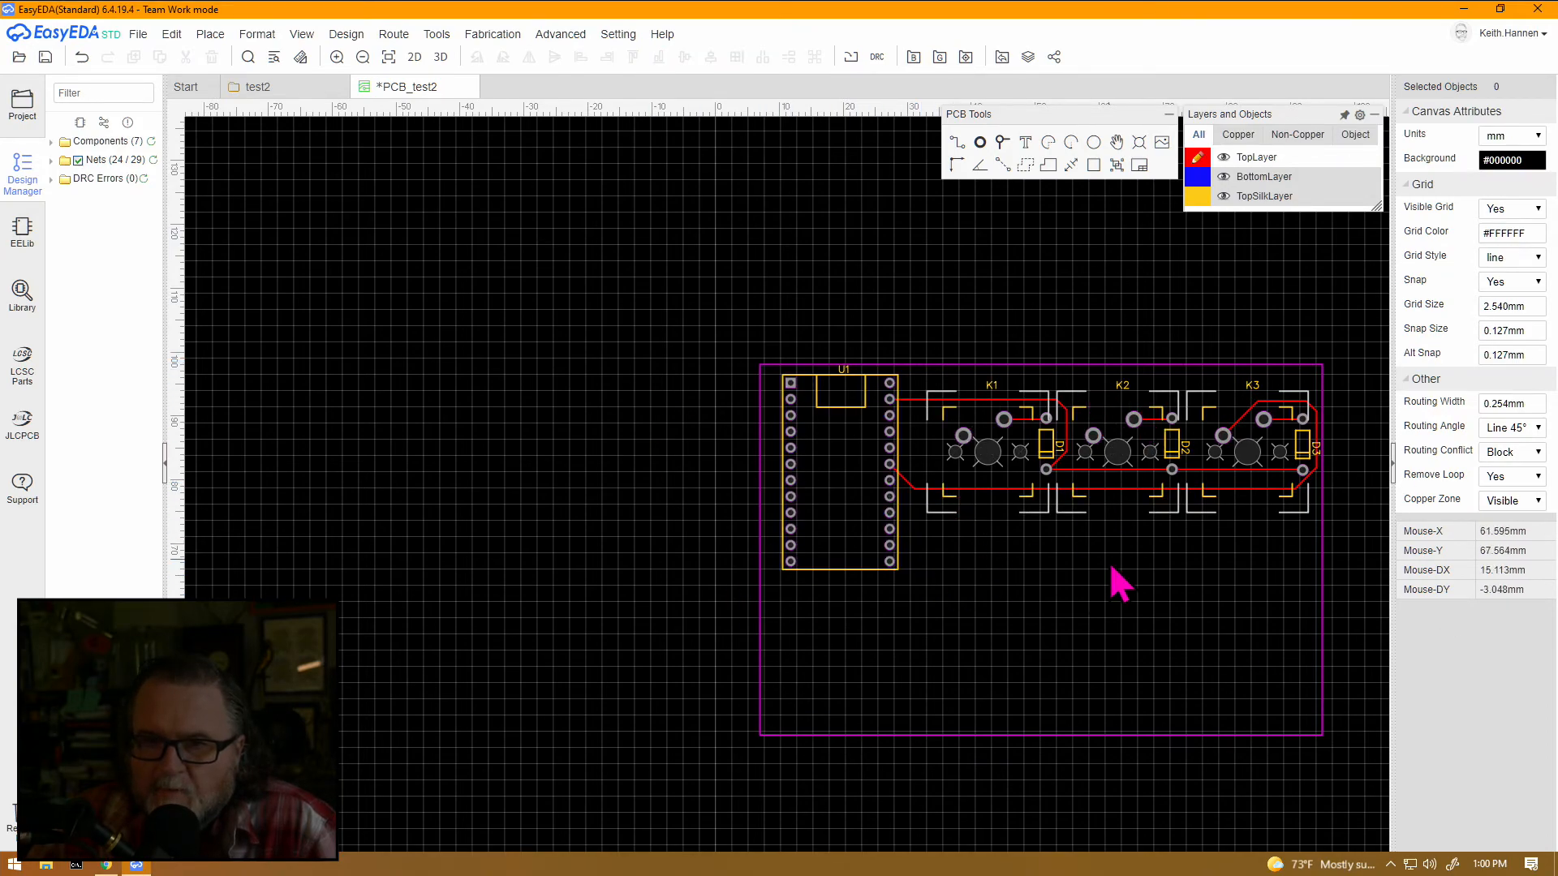
right_drag(1110, 568, 929, 527)
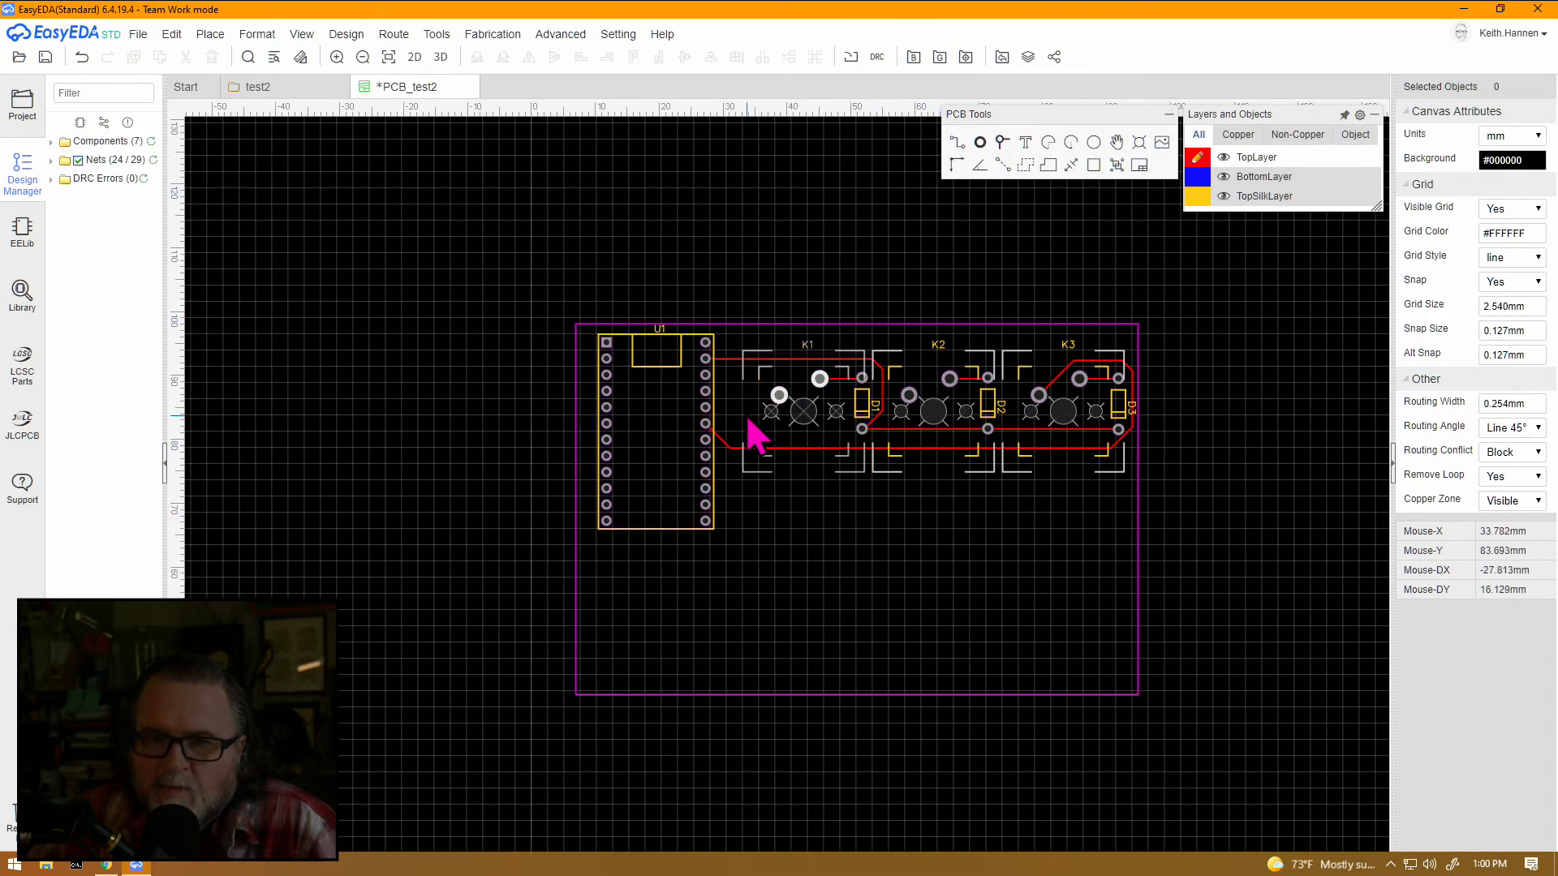